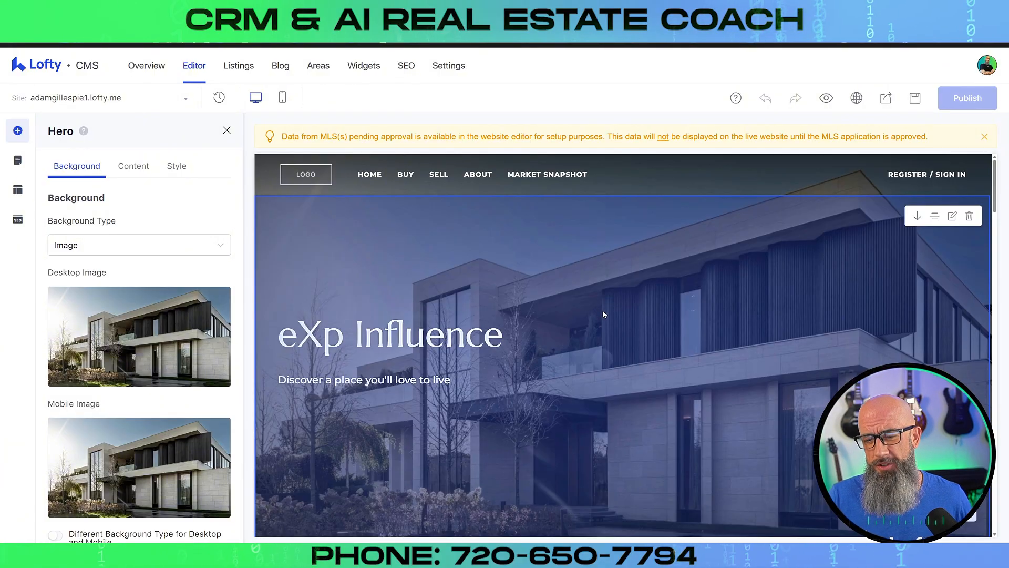
mouse_move(140, 319)
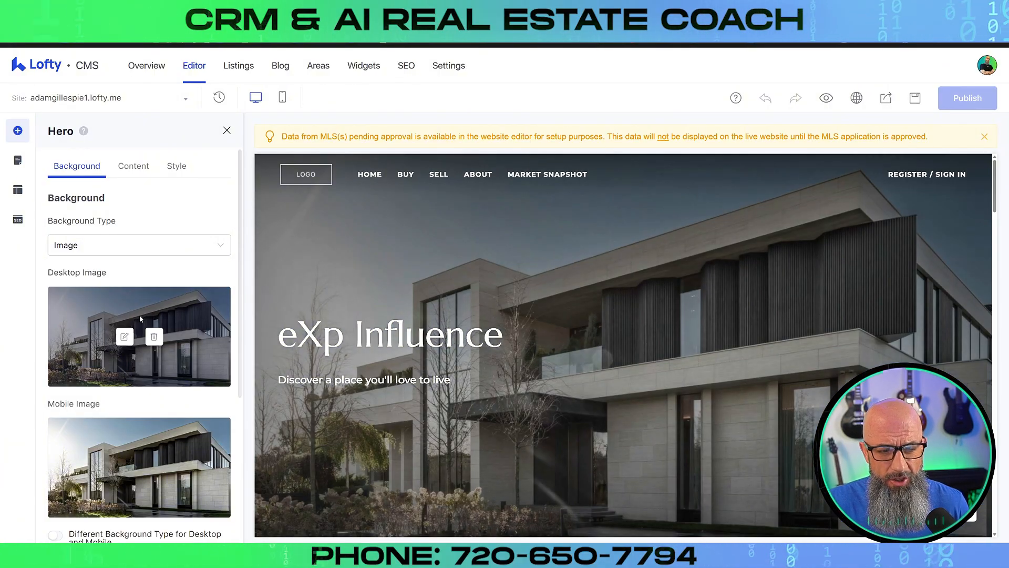
scroll(147, 343, down, 1)
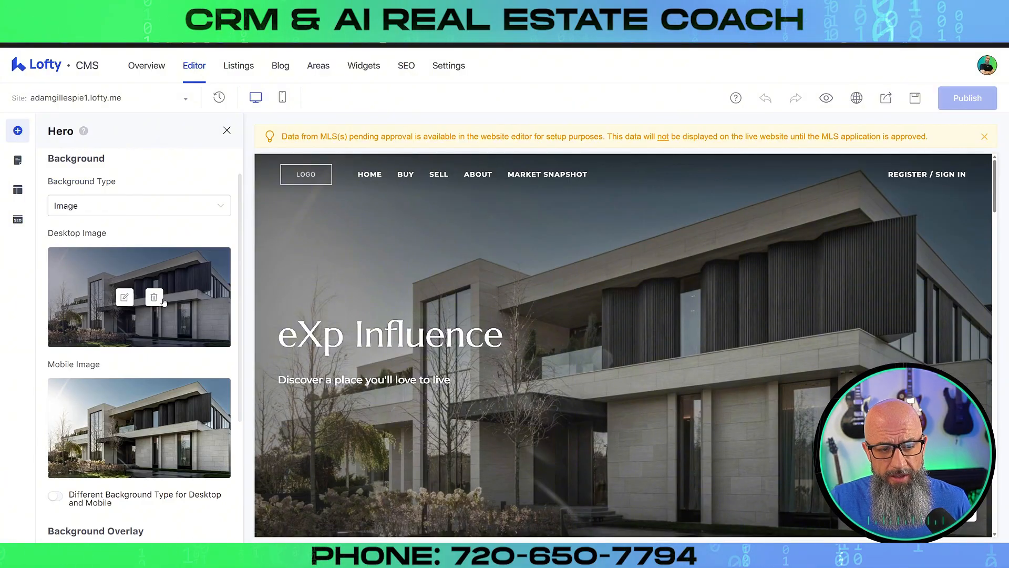
mouse_move(137, 403)
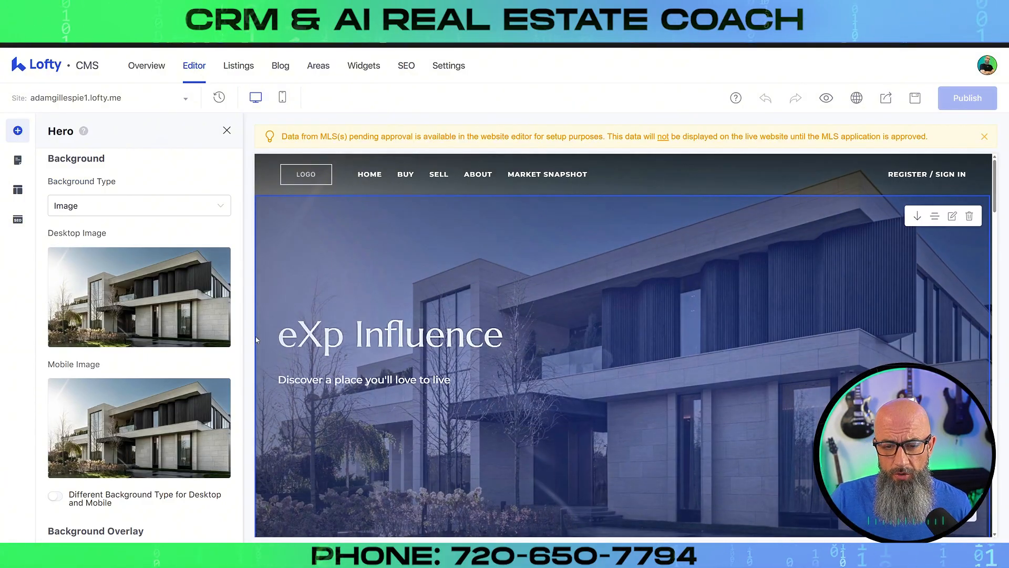
mouse_move(374, 253)
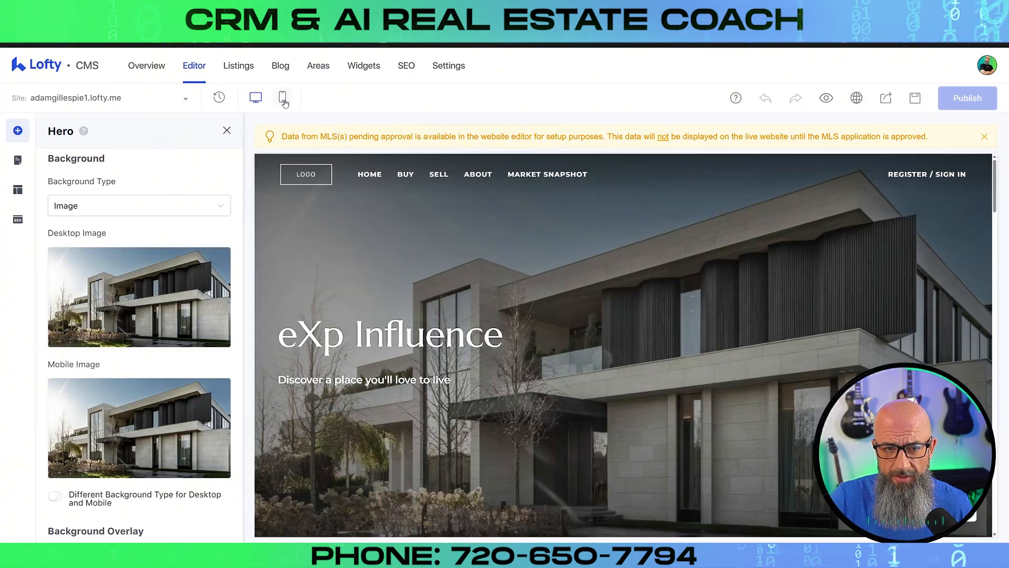
Check the hero in mobile preview, return to desktop view, then switch to the ChatGPT tab
click(368, 102)
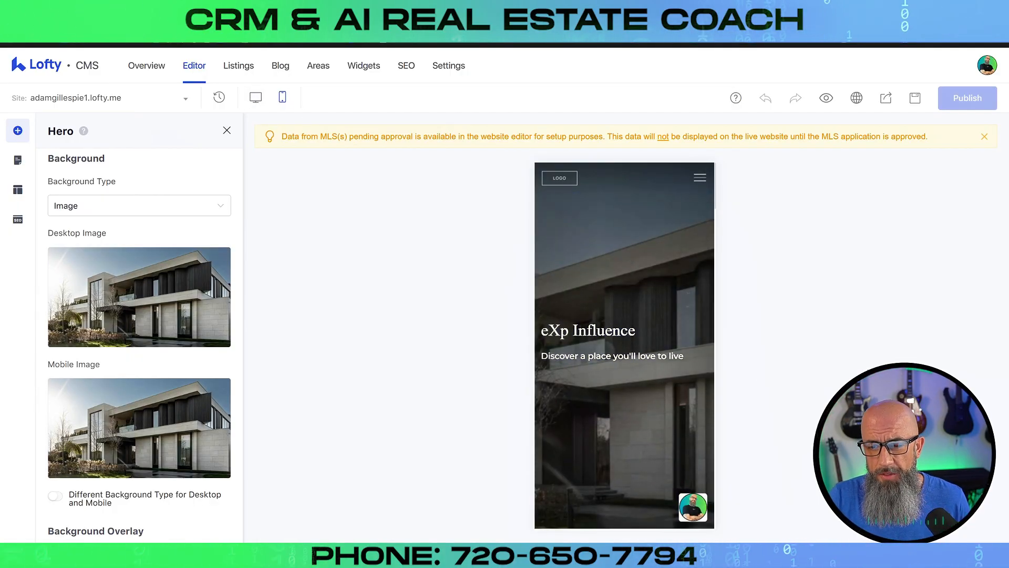
key(ctrl+plus)
key(ctrl+minus)
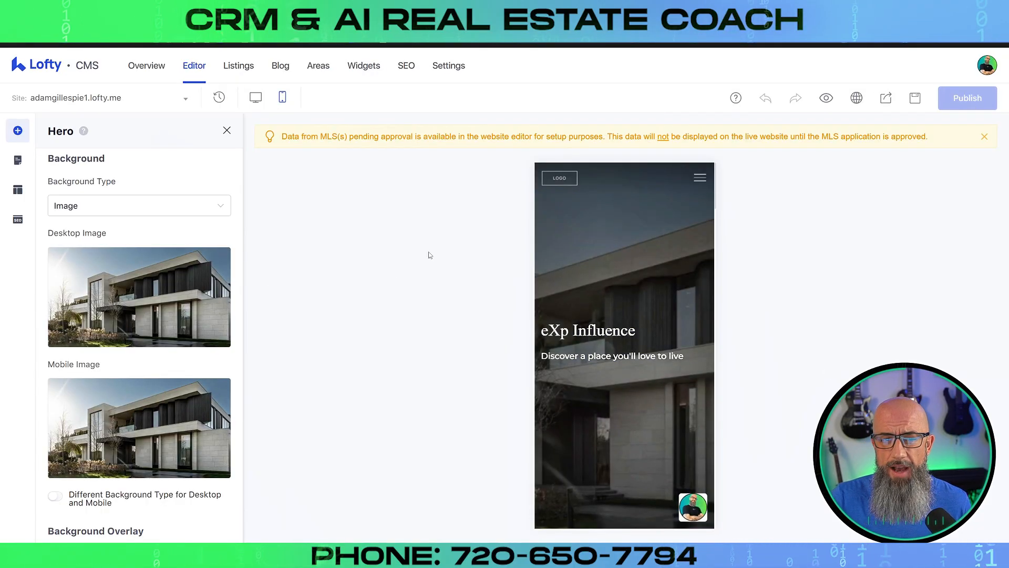
click(255, 97)
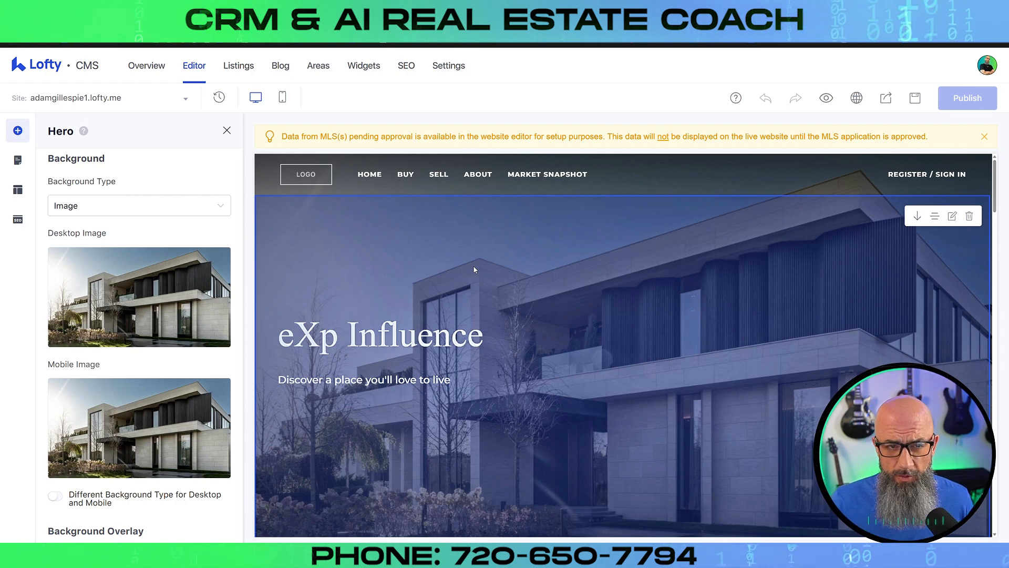
click(231, 10)
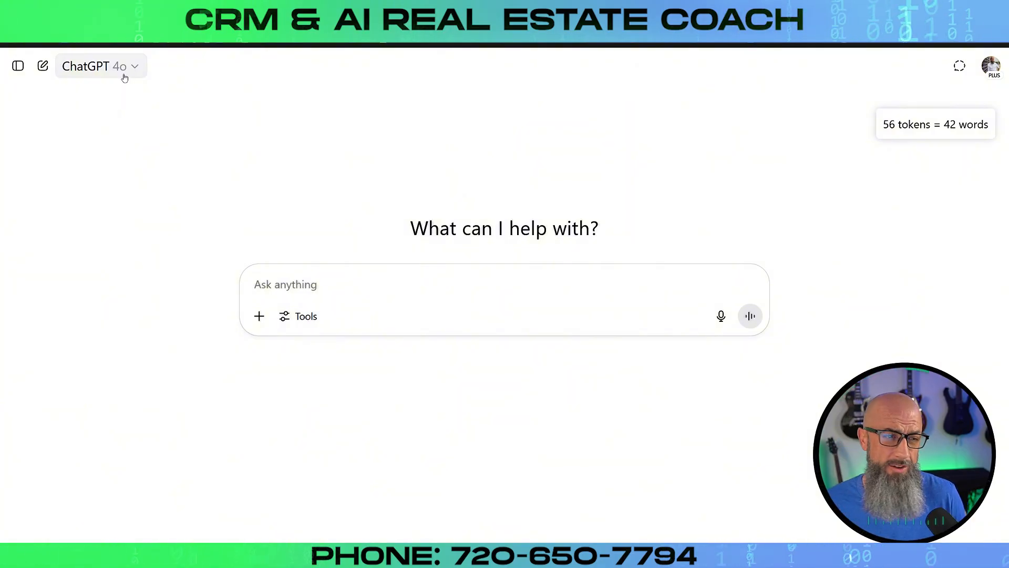
Enable the Create an image tool in the new ChatGPT chat prompt
click(308, 285)
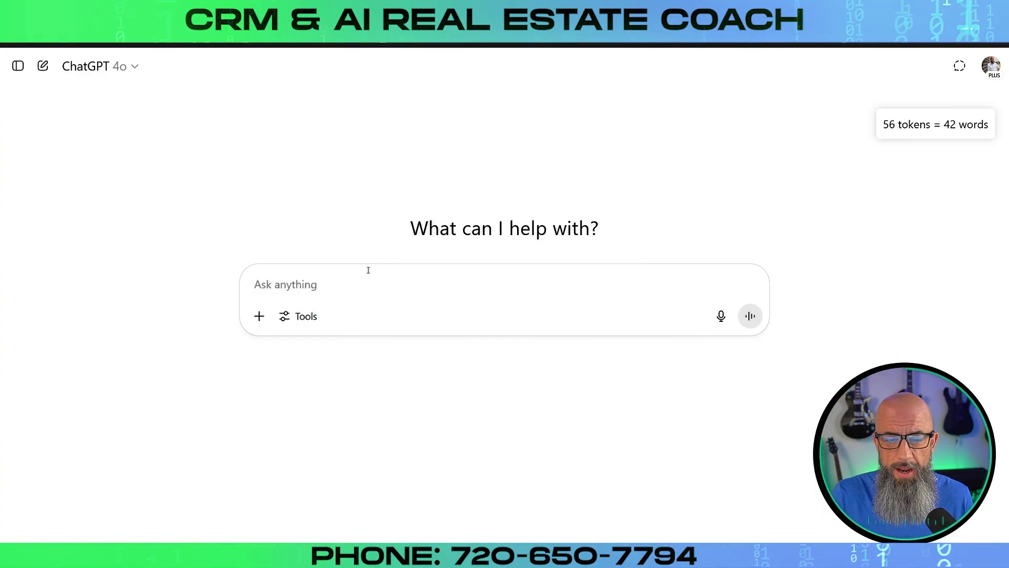
click(300, 322)
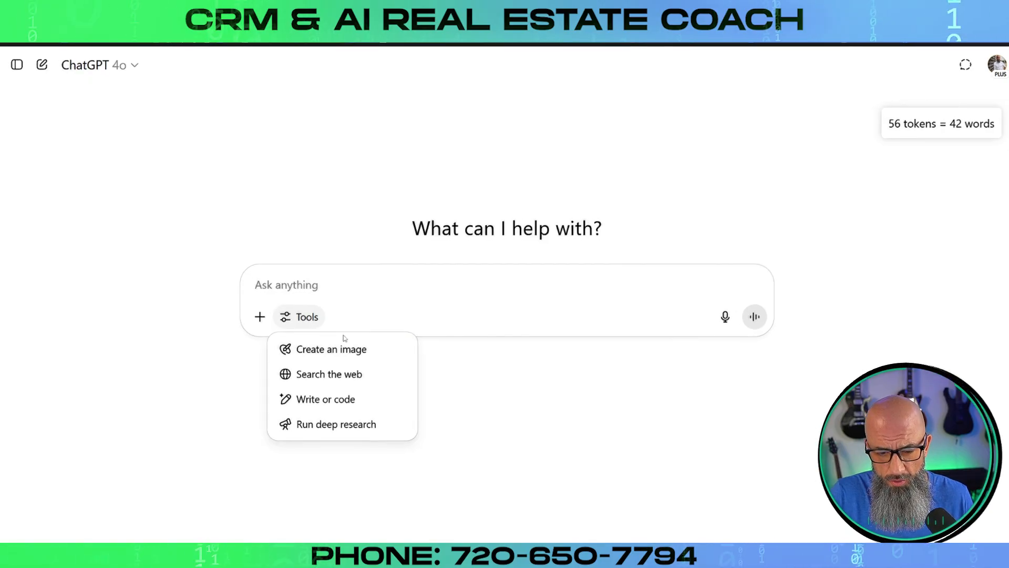
click(387, 390)
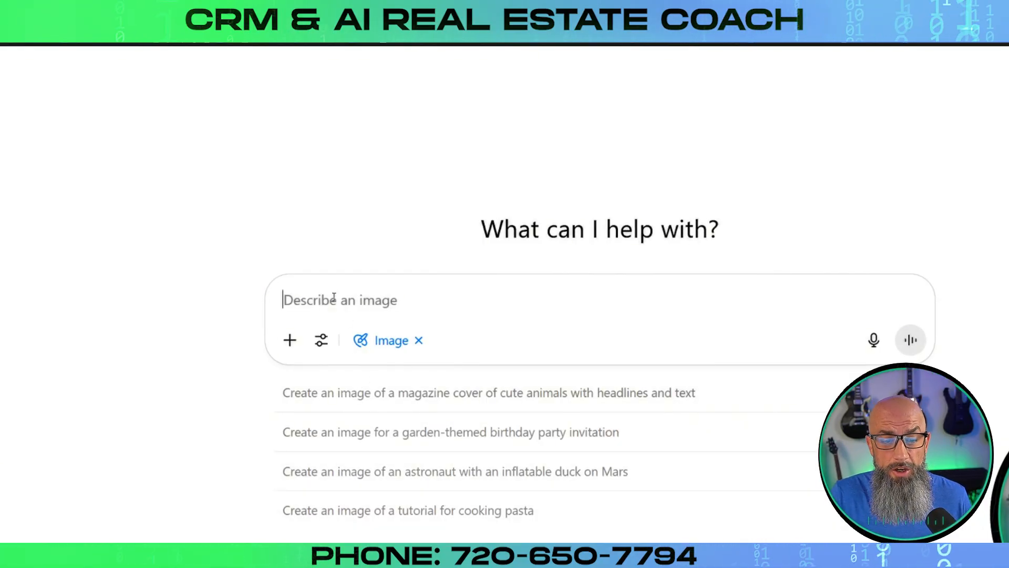
Send 'Create an image of a traditional denver colorado Victorian house in the spring time. Stock Photo.'
text(Cr)
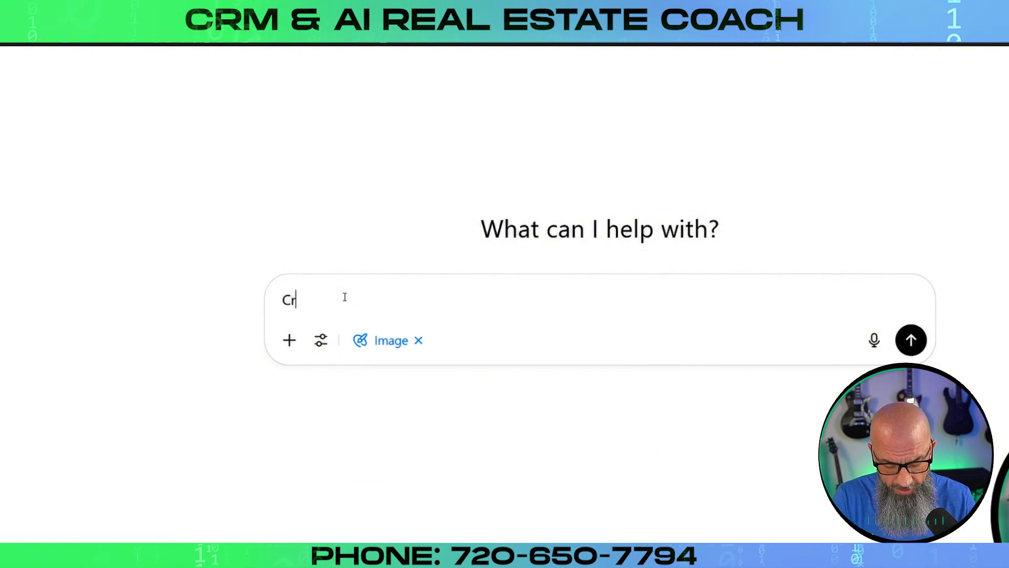
text(eate an ima)
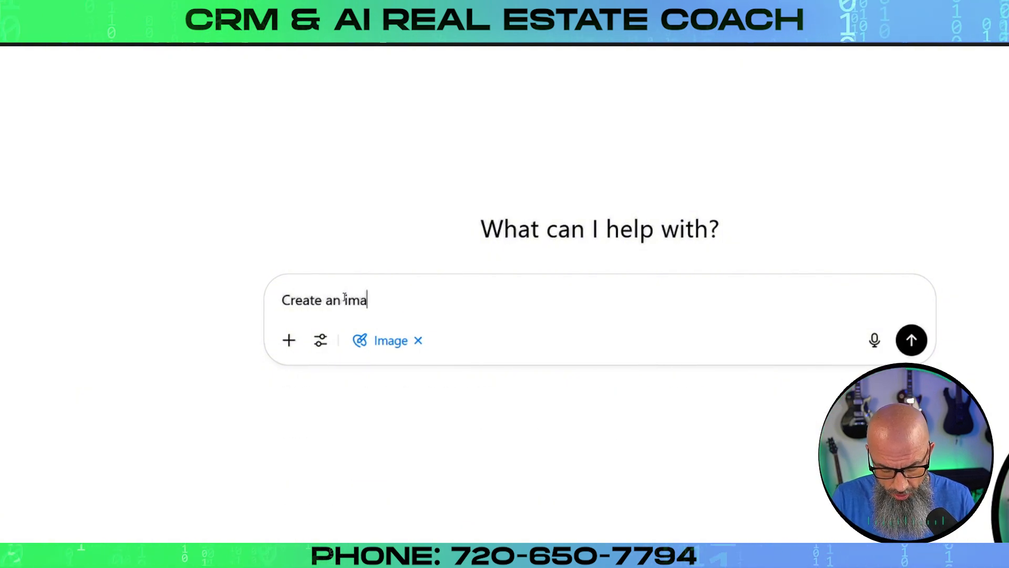
text(ge of a tradi)
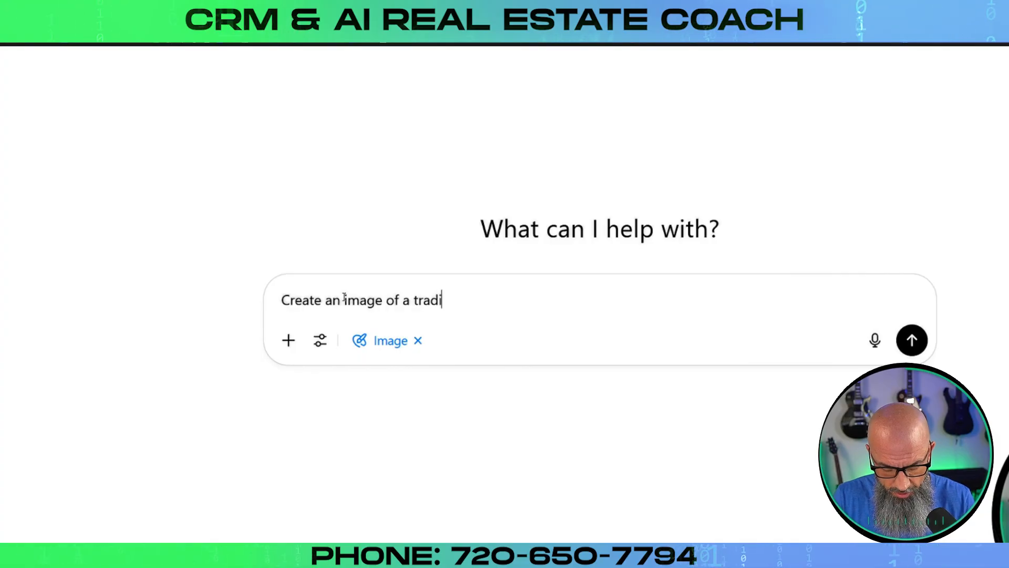
text(tional den)
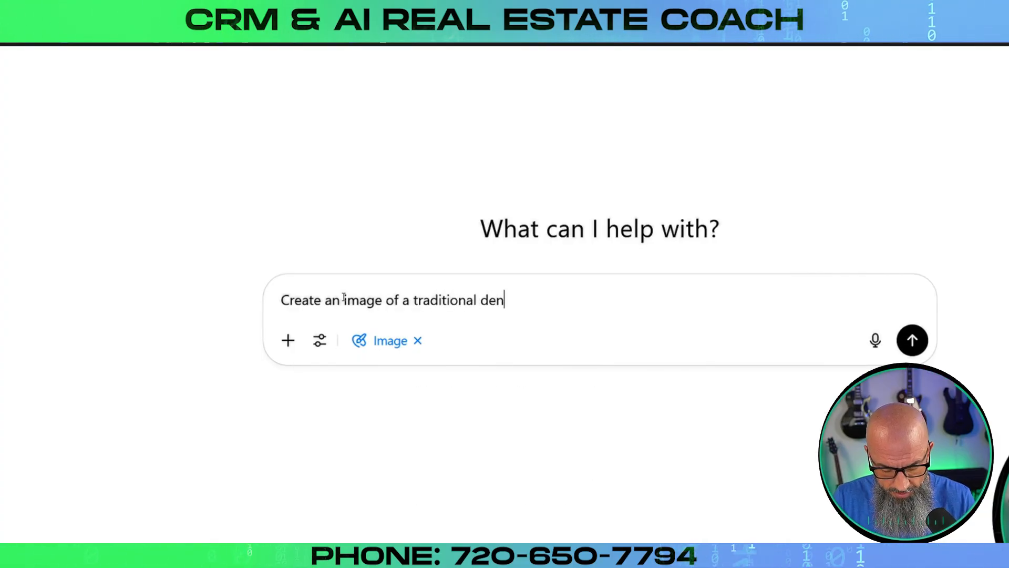
text(ver colorado )
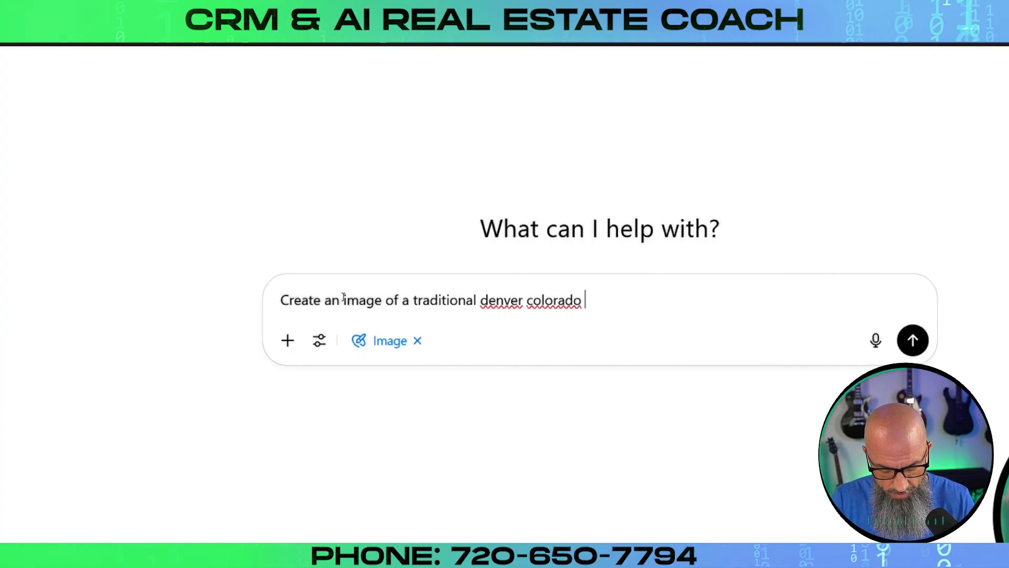
text(victorian)
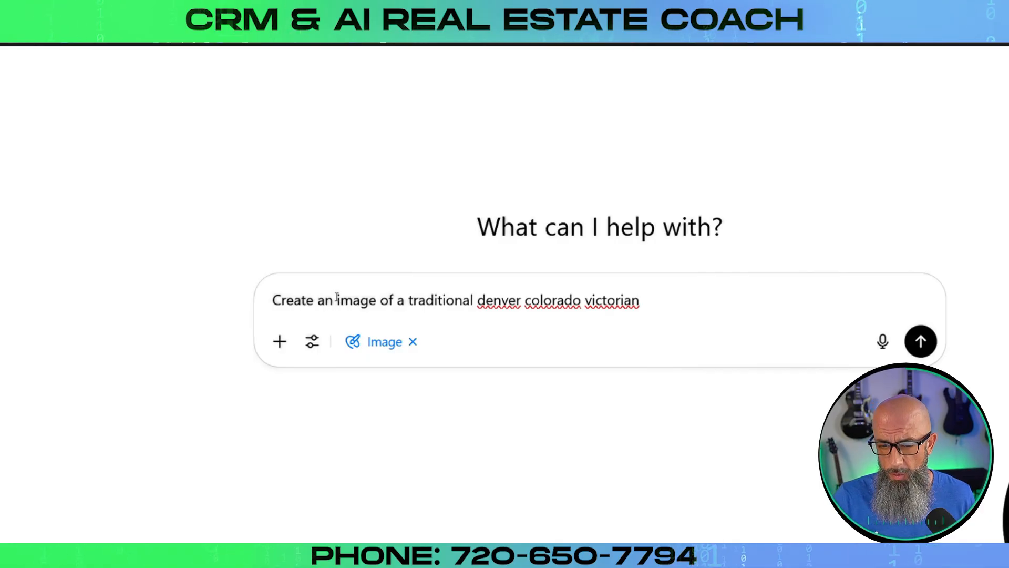
right_click(629, 301)
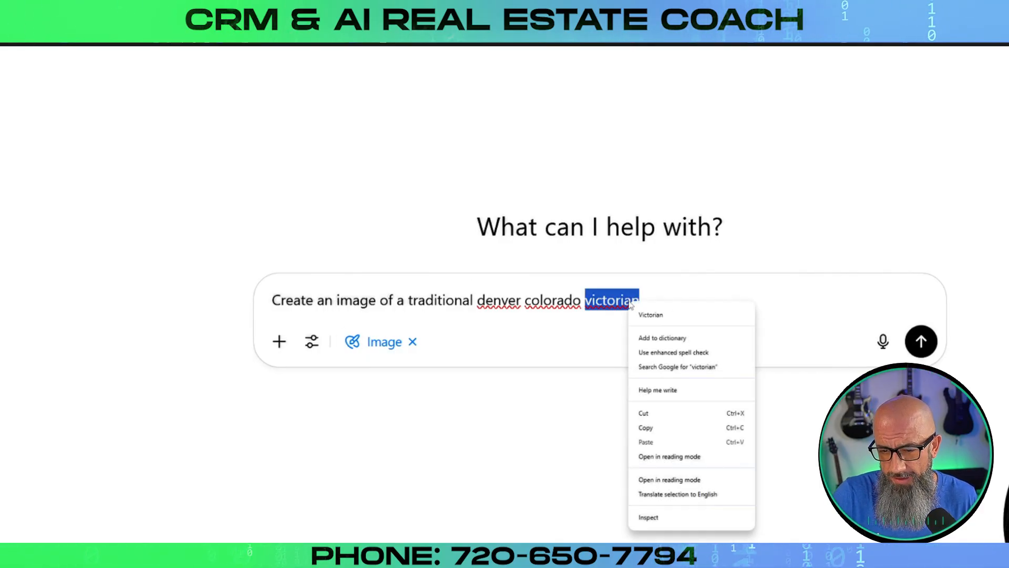
click(651, 315)
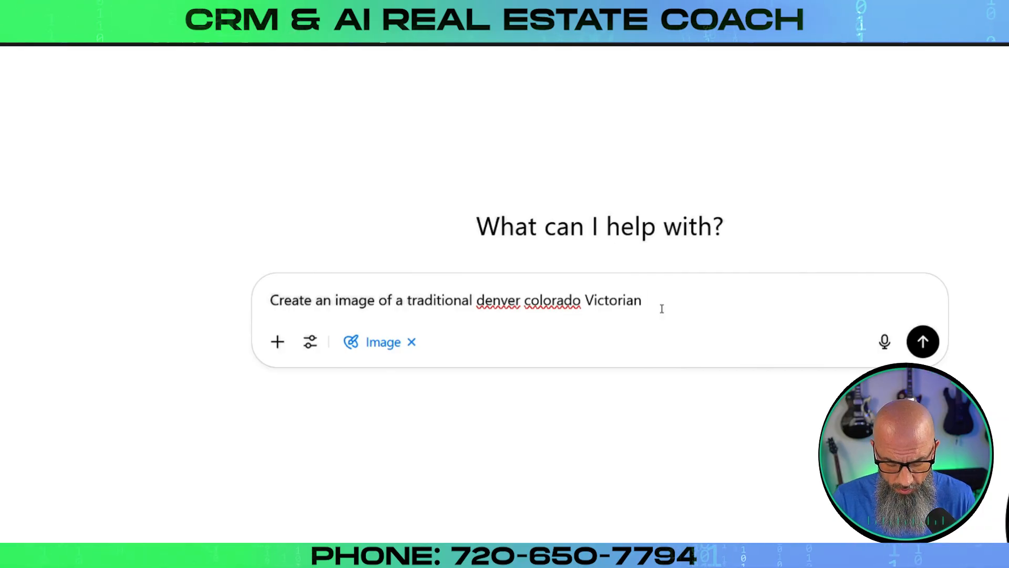
text(house in the sp)
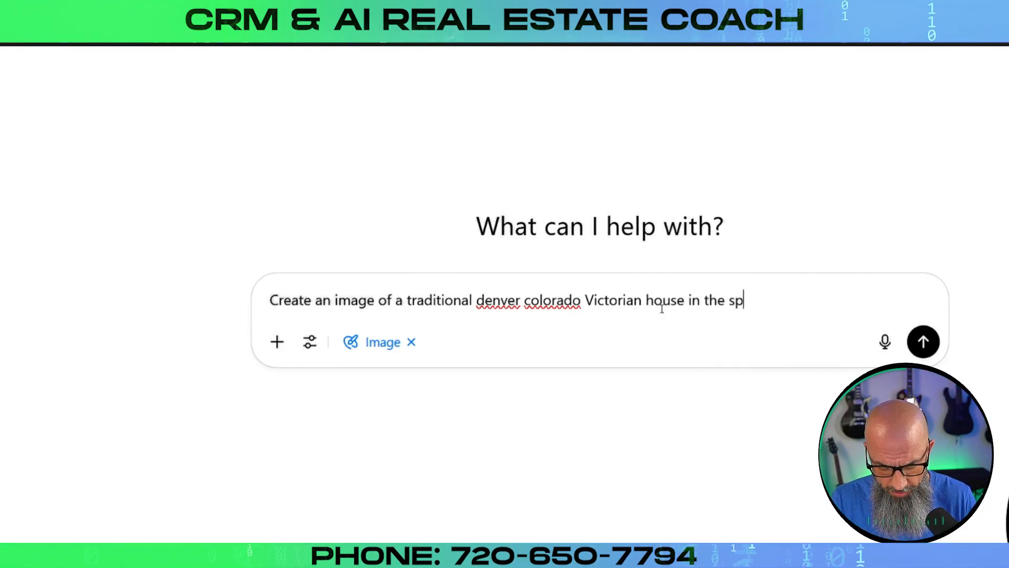
text(ring time. Stock)
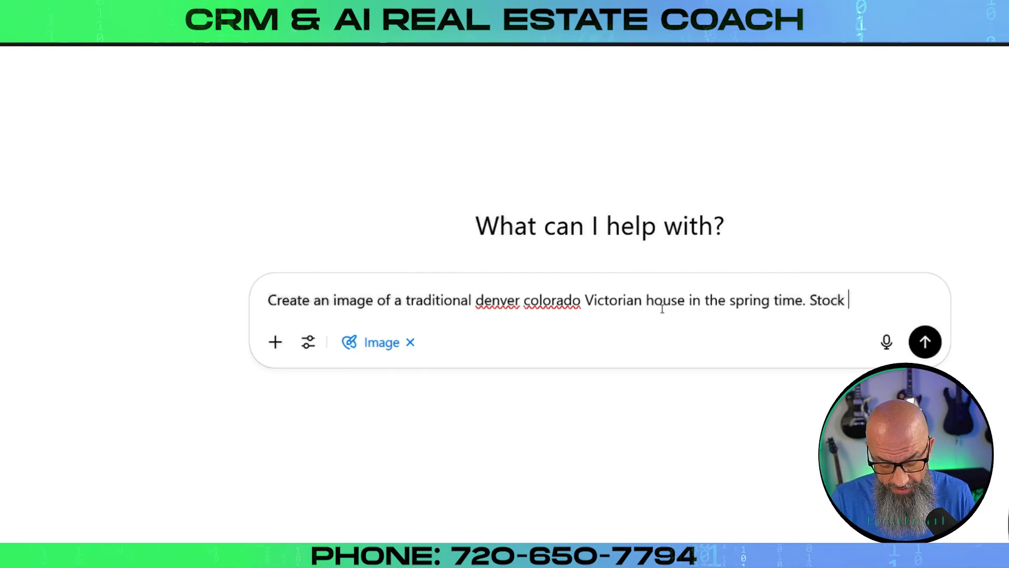
text(Photo)
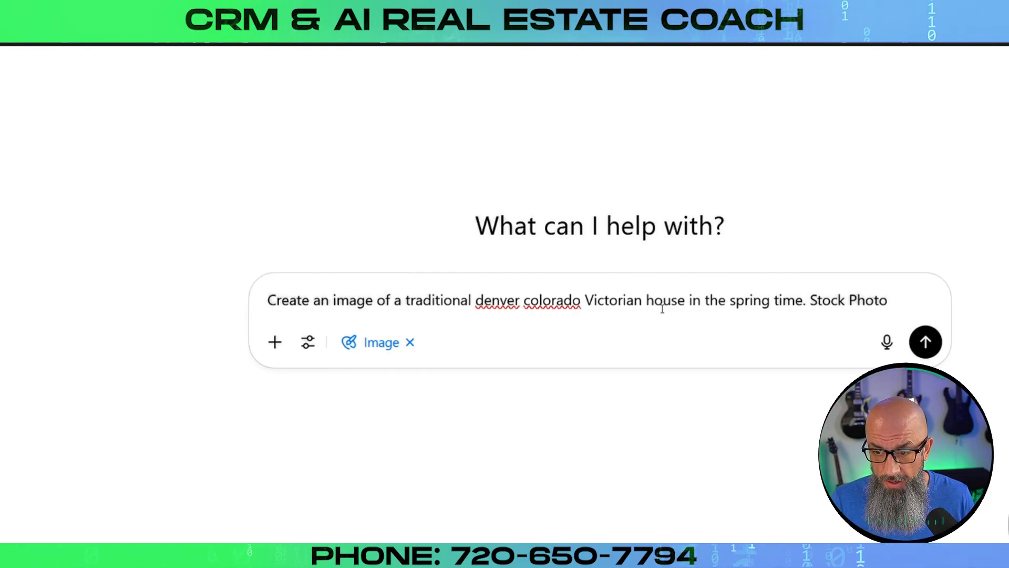
text(.)
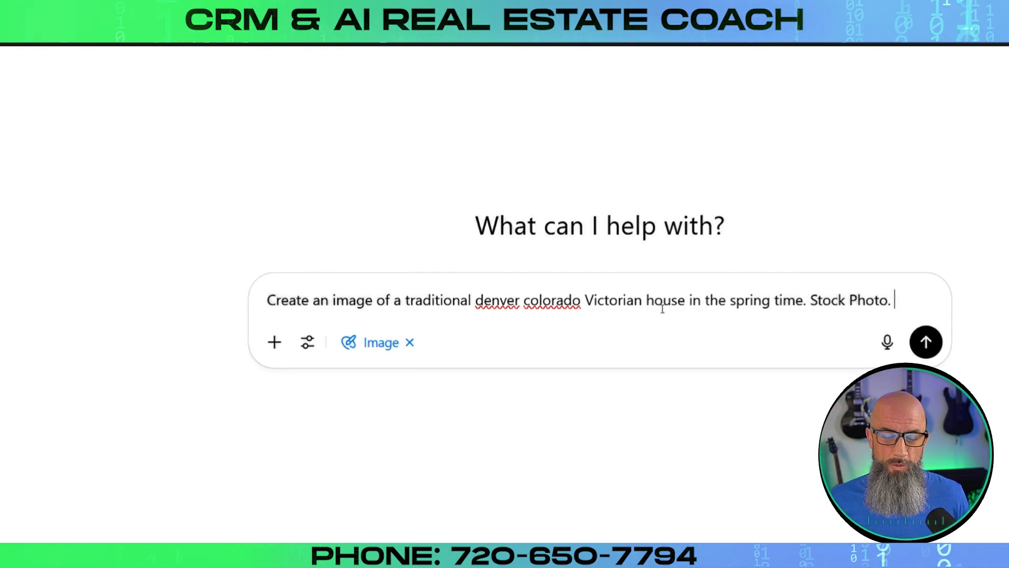
key(Return)
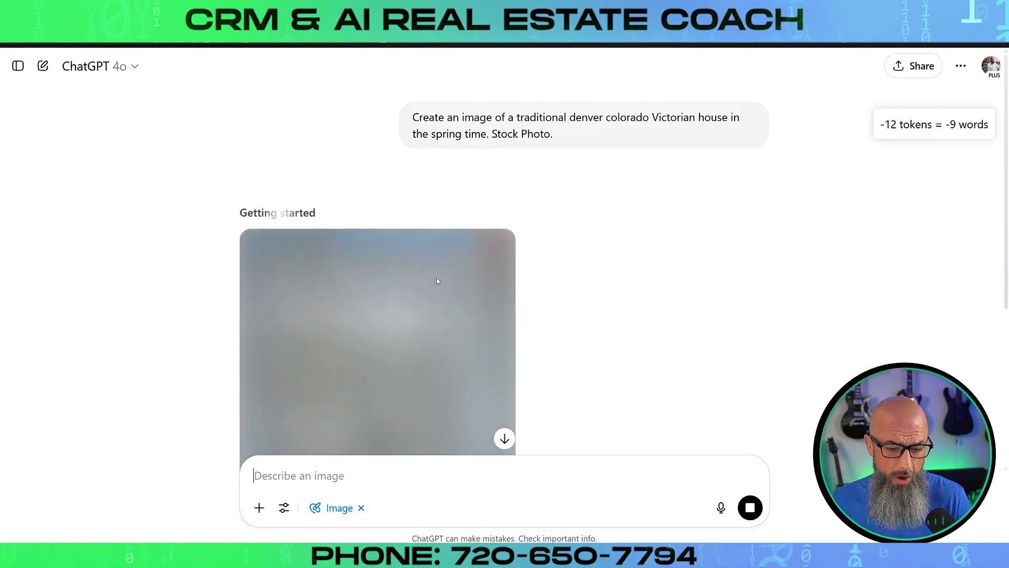
Scroll the chat while the Victorian house image is still generating
scroll(617, 330, down, 4)
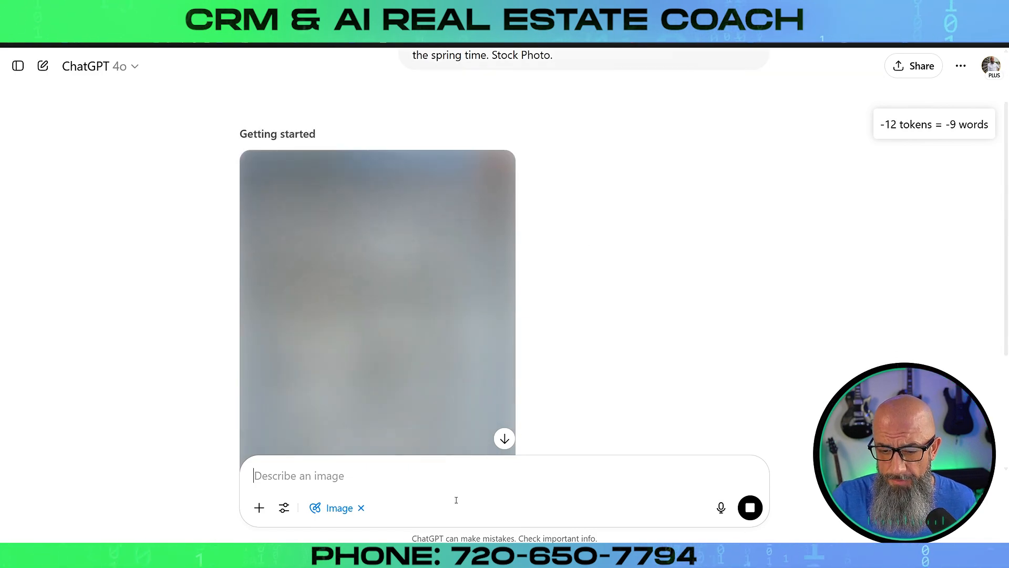
scroll(536, 327, down, 1)
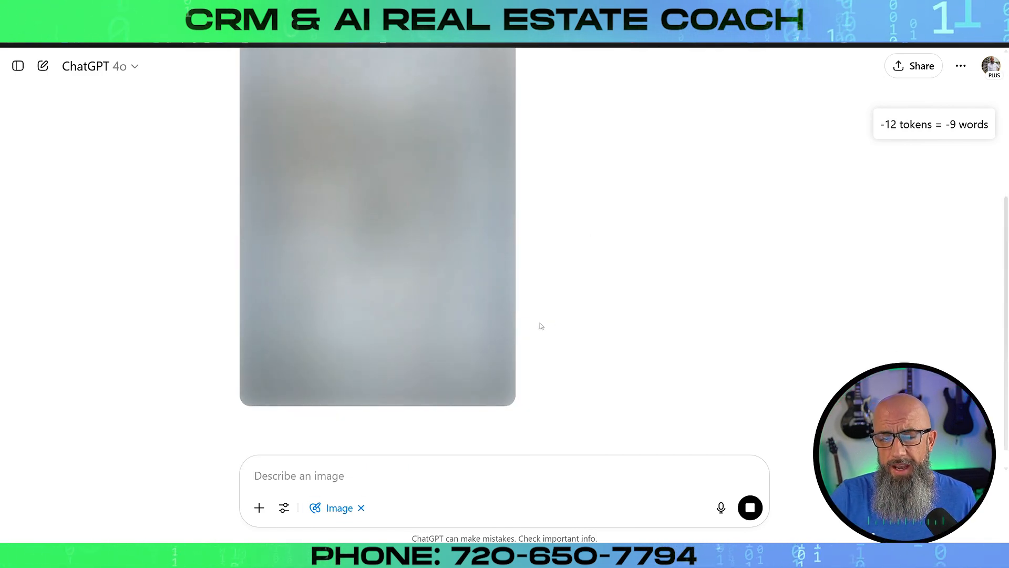
scroll(271, 232, up, 3)
scroll(490, 226, down, 3)
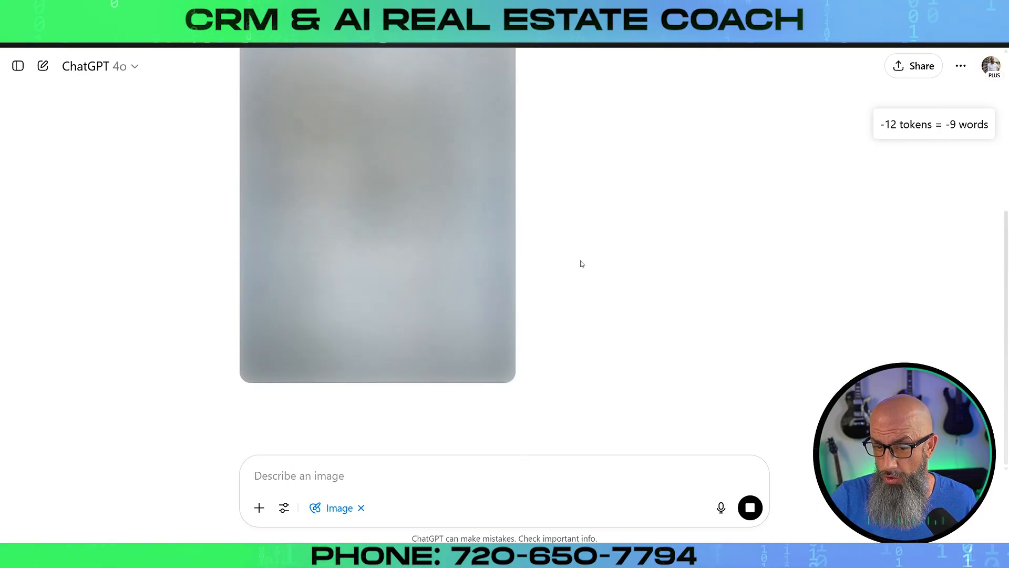
scroll(598, 298, up, 2)
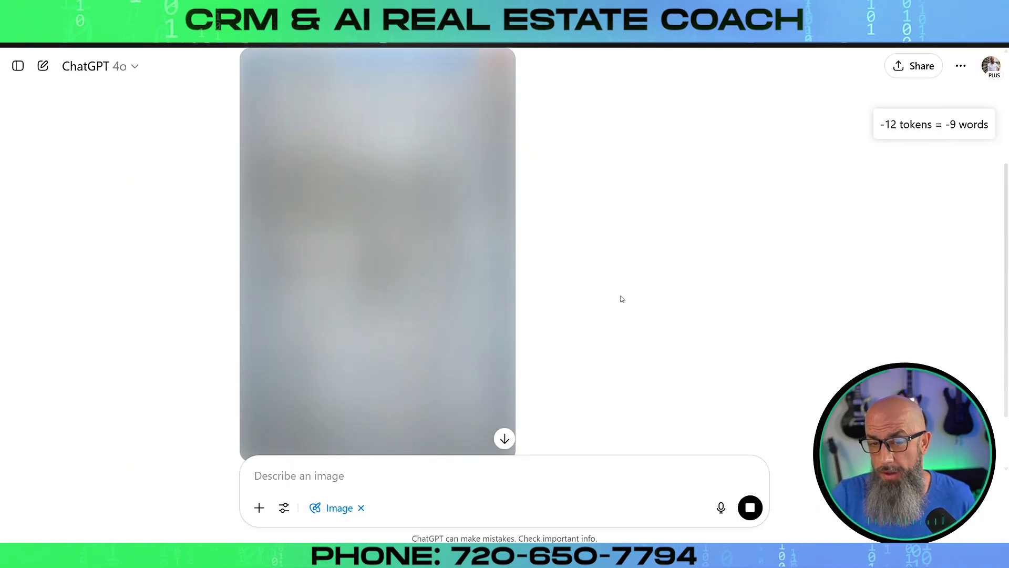
scroll(621, 299, up, 1)
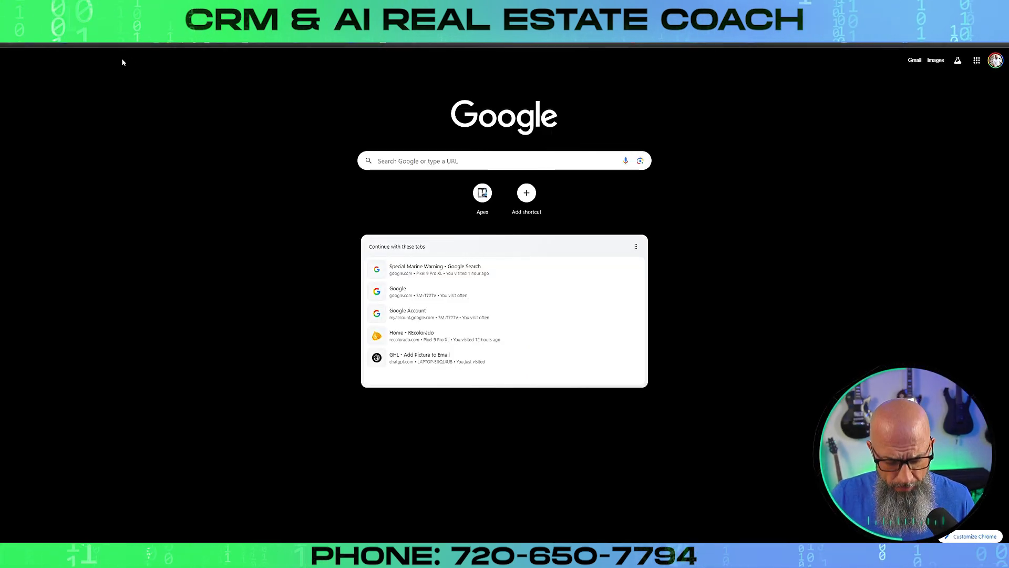
Go to gamma.app in the new Chrome tab
click(124, 26)
text(gamm)
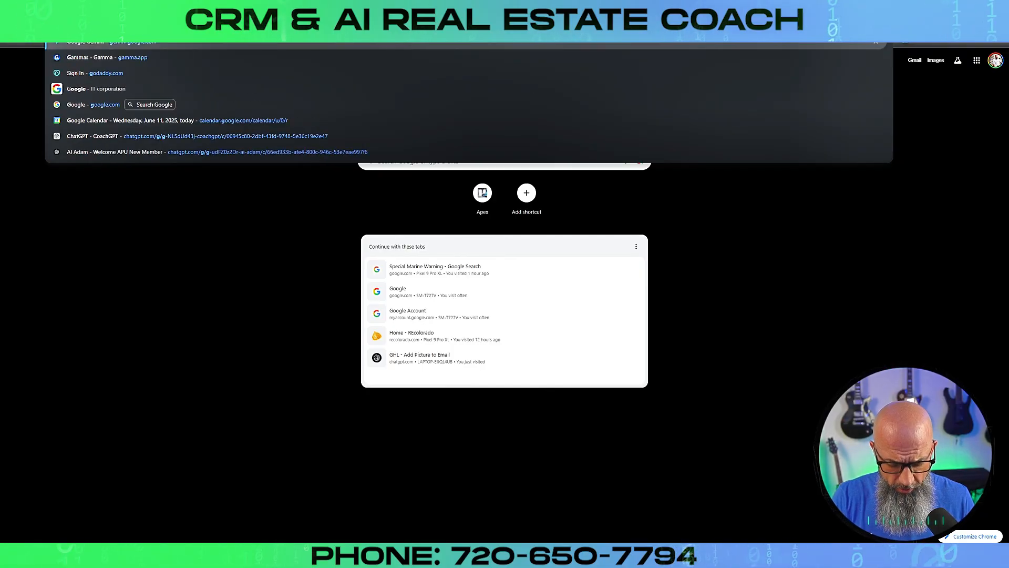
text(a.app)
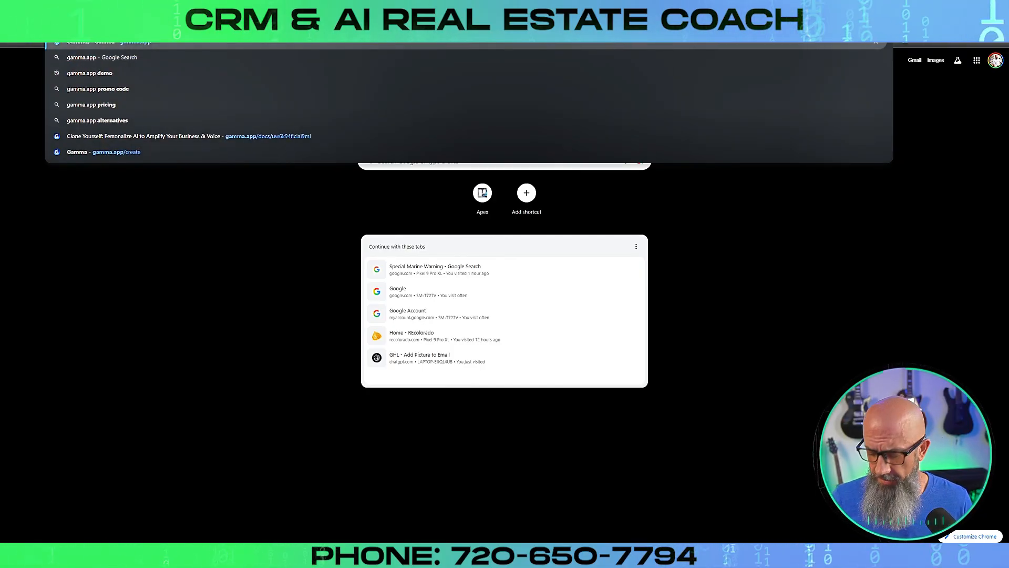
key(Return)
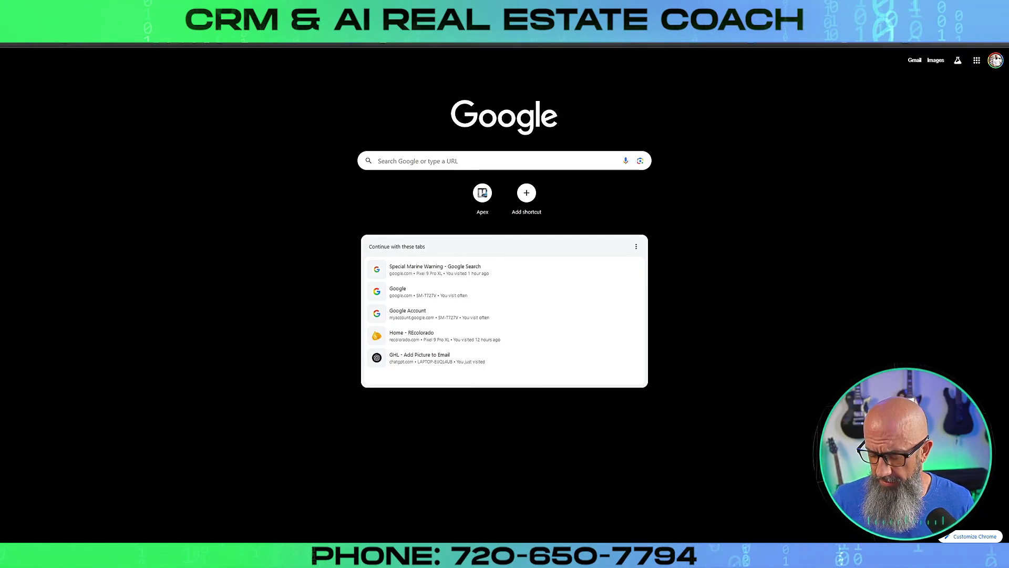
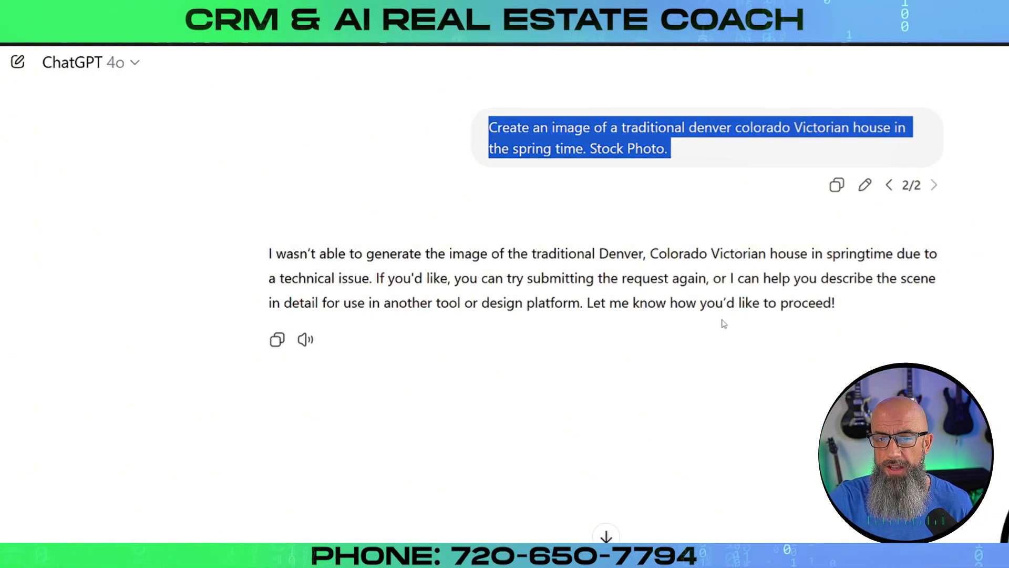
Select the failed-image reply and the original Victorian house prompt text in ChatGPT
drag(286, 253, 944, 303)
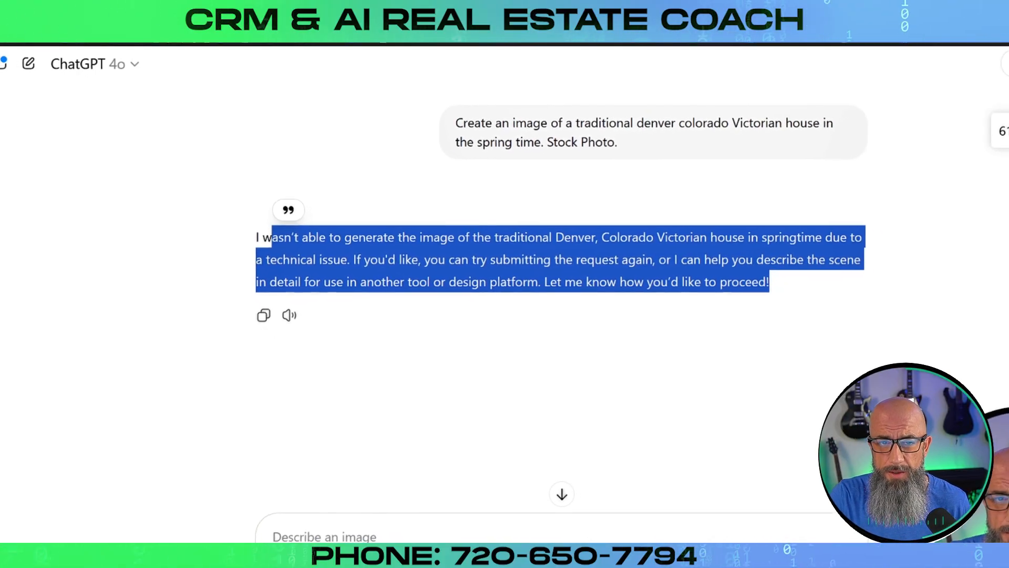
drag(342, 174, 346, 158)
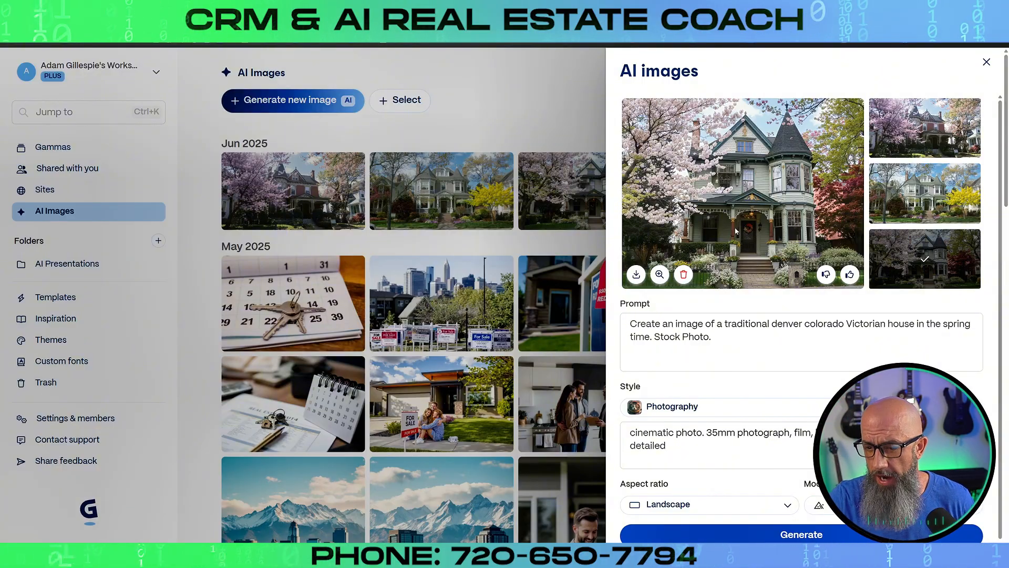
Save the gray Victorian house with the yellow tree image as a PNG file
click(917, 195)
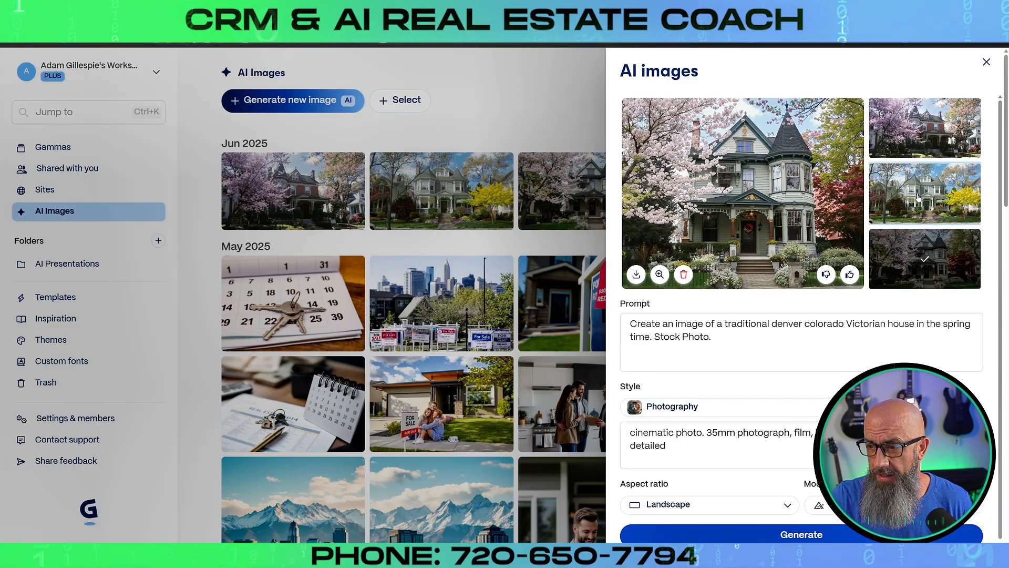
click(660, 274)
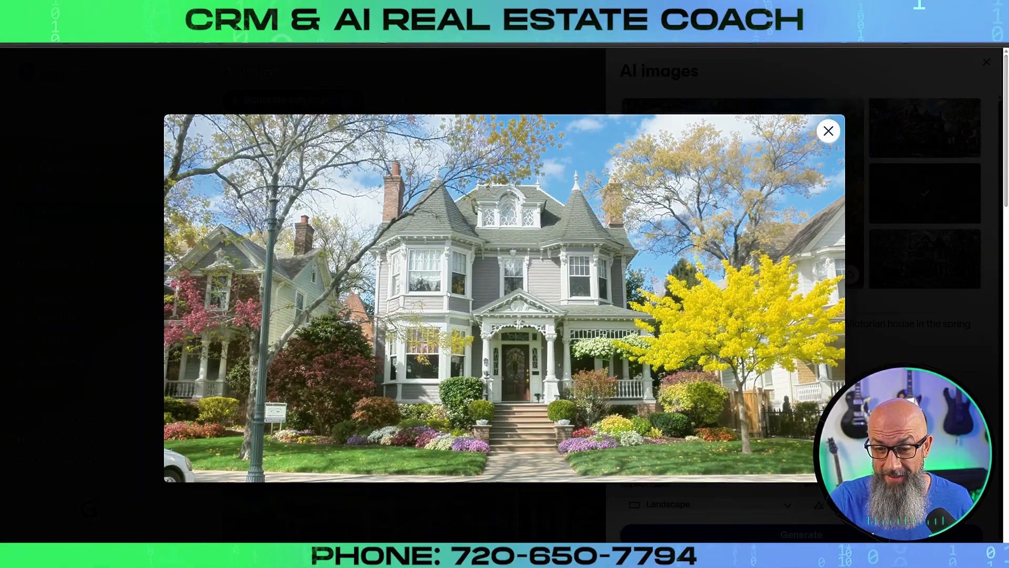
right_click(620, 253)
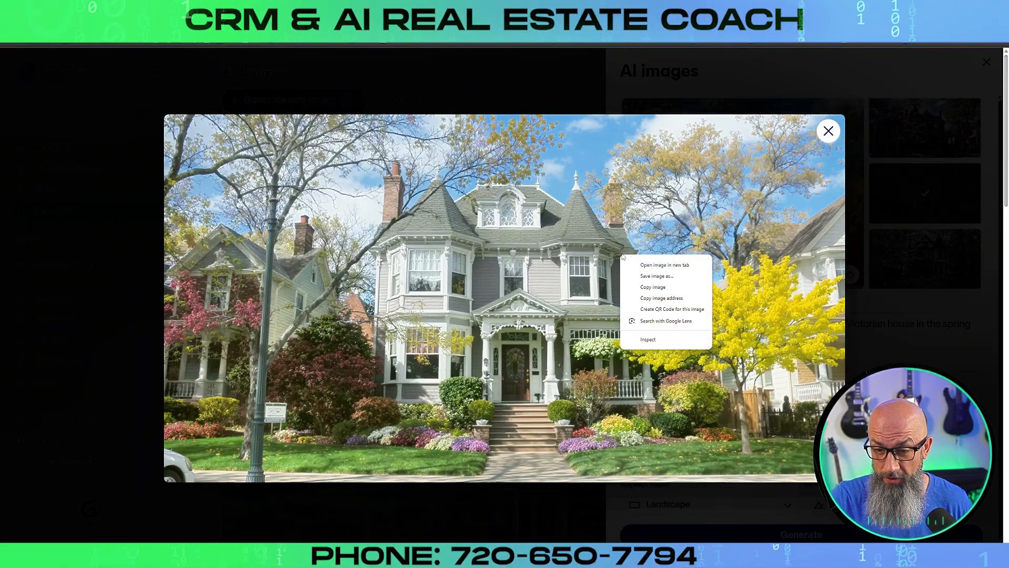
click(658, 269)
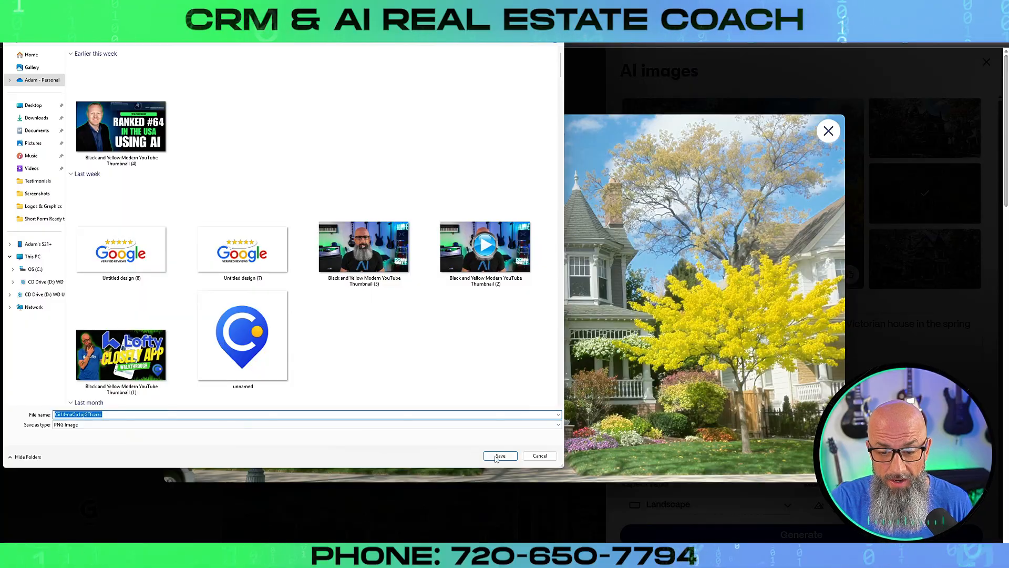
click(500, 456)
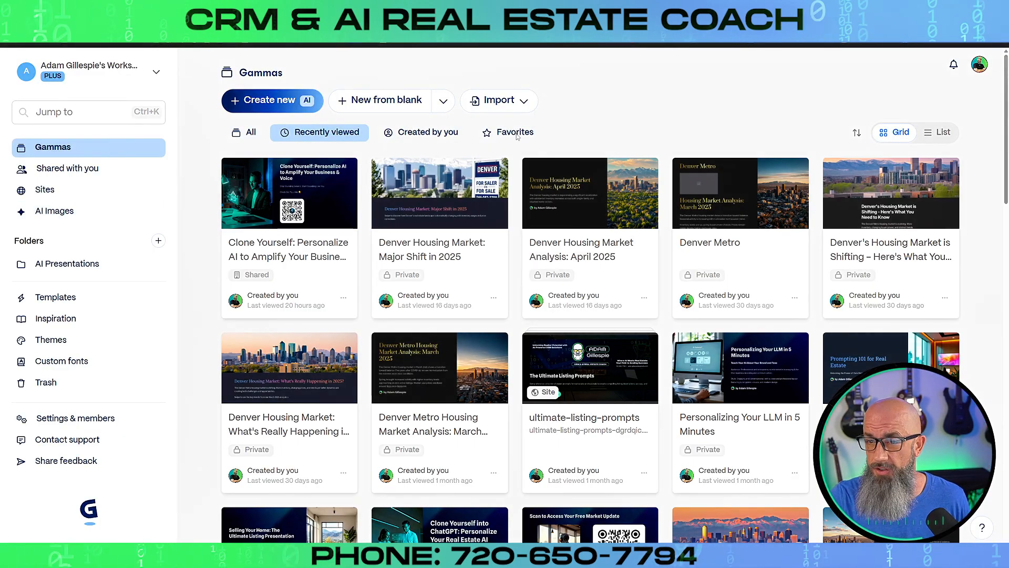
Regenerate the gray Victorian house image in Portrait aspect ratio from the AI Images gallery
click(266, 105)
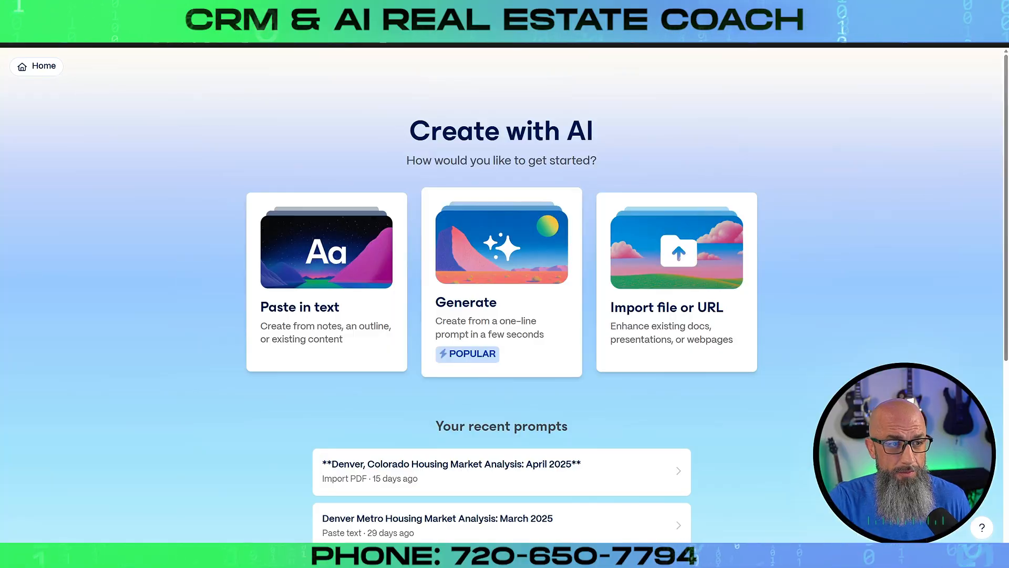
click(36, 67)
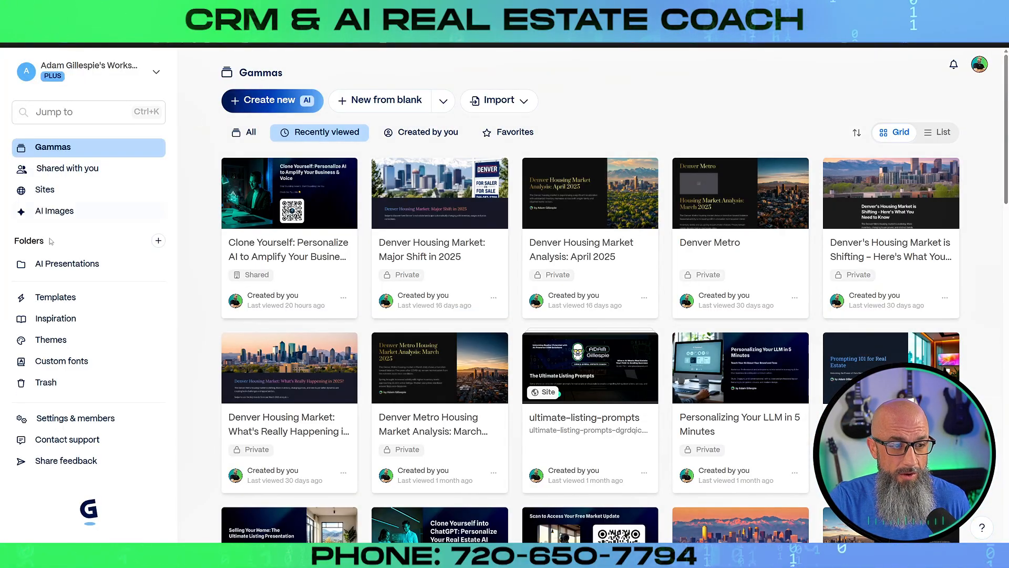
click(54, 211)
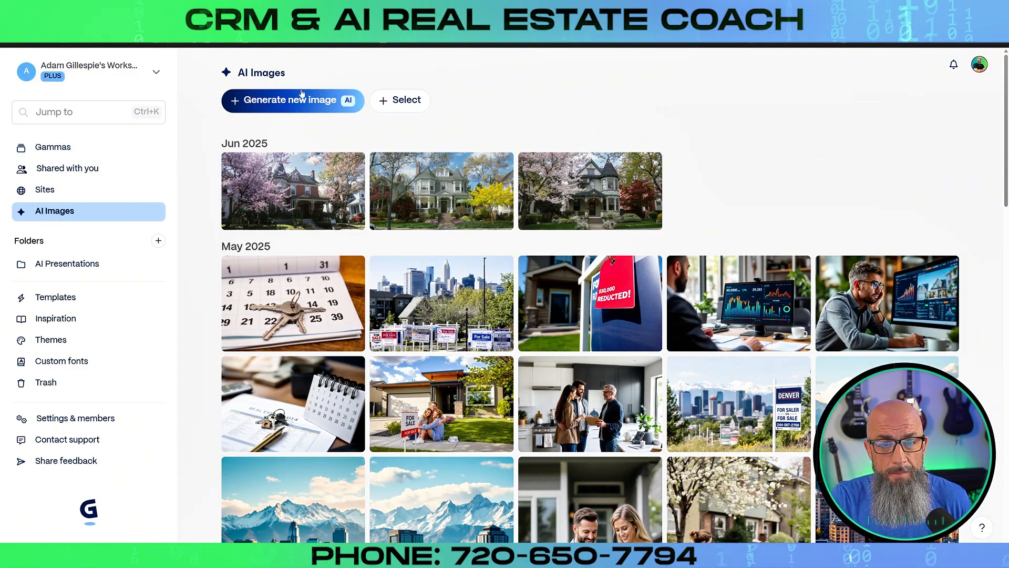
click(460, 181)
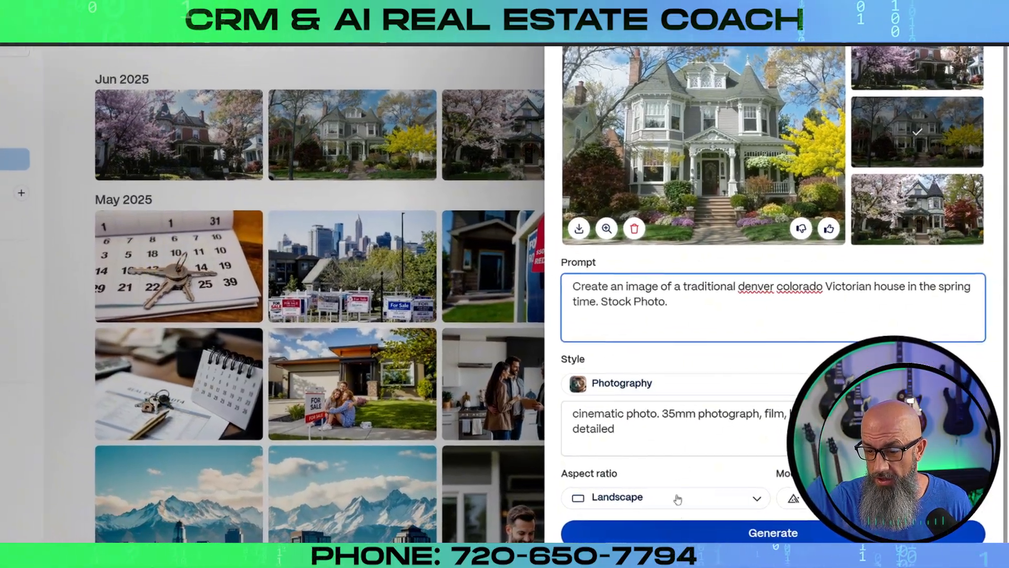
click(716, 512)
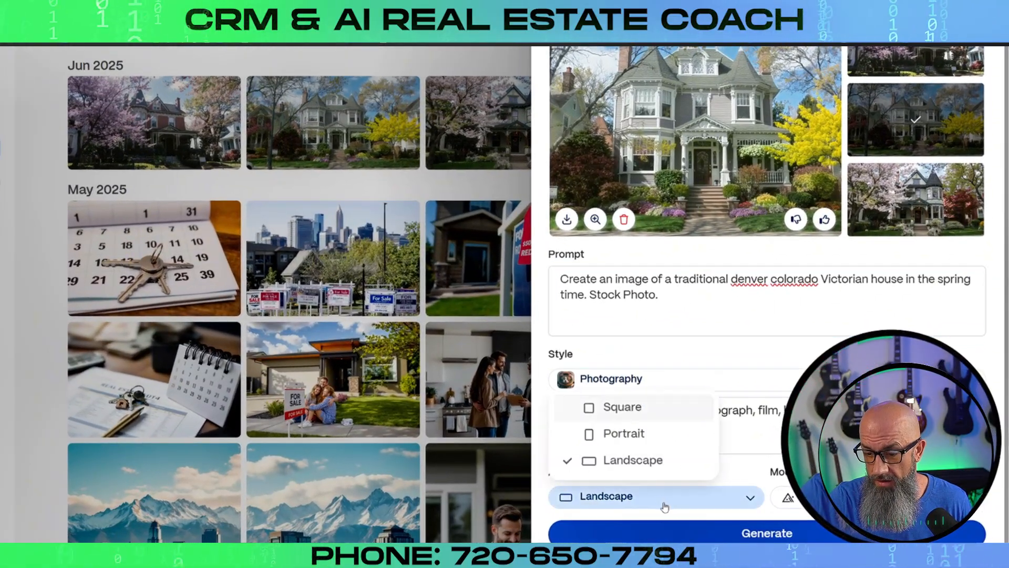
click(609, 433)
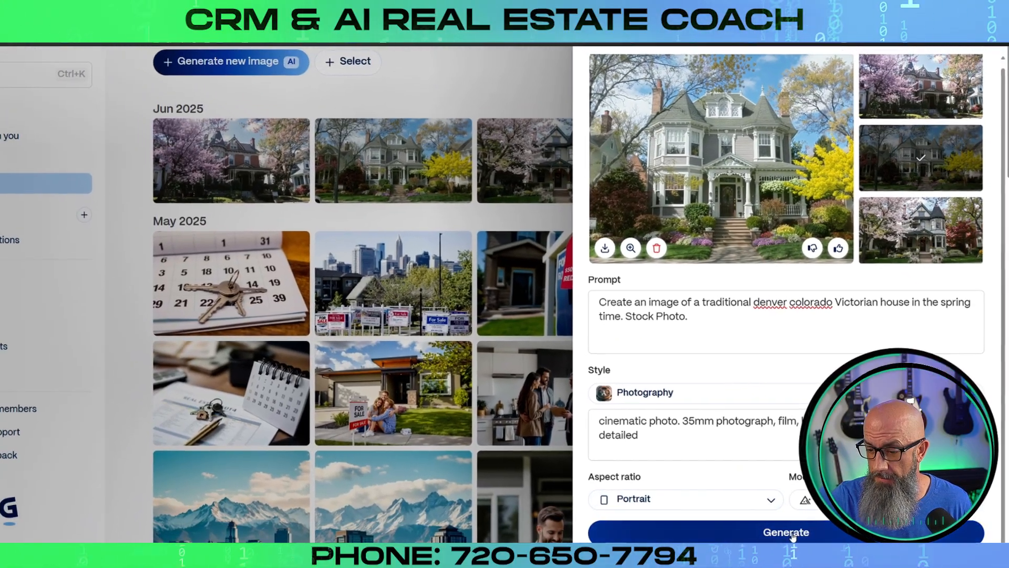
click(781, 533)
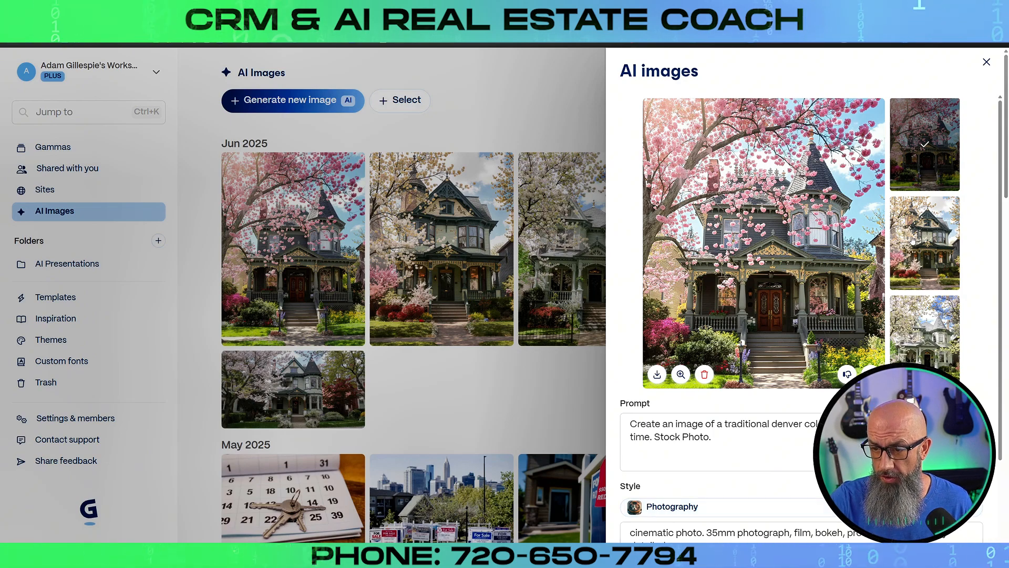
Compare the portrait house images and download the pink-blossom one as a PNG
click(945, 259)
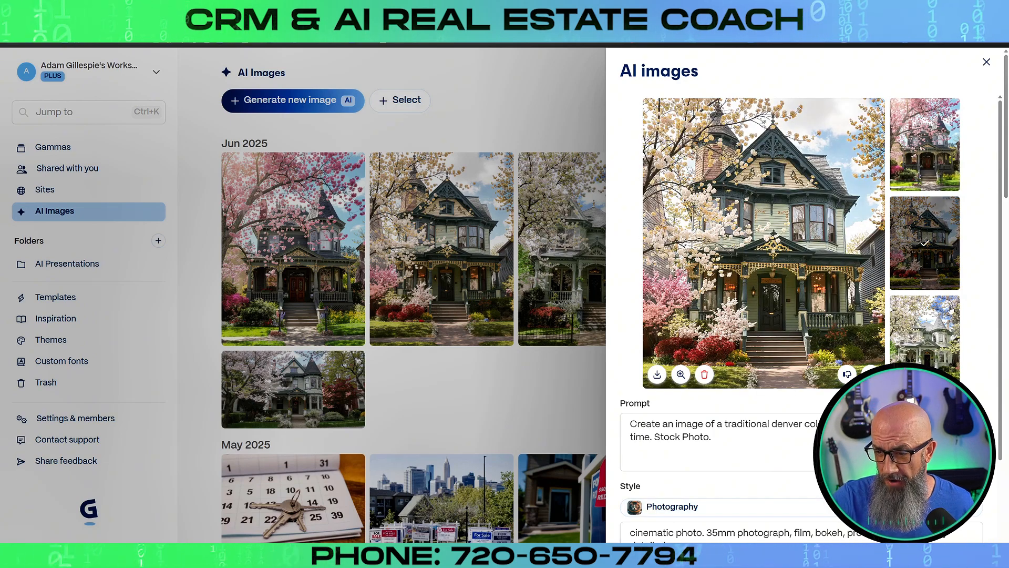
click(946, 329)
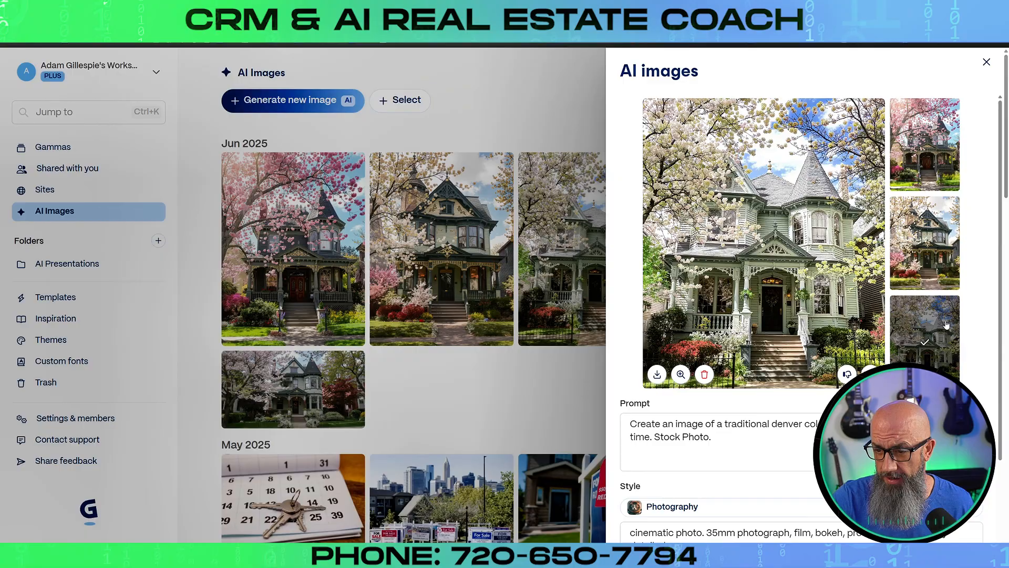
click(941, 270)
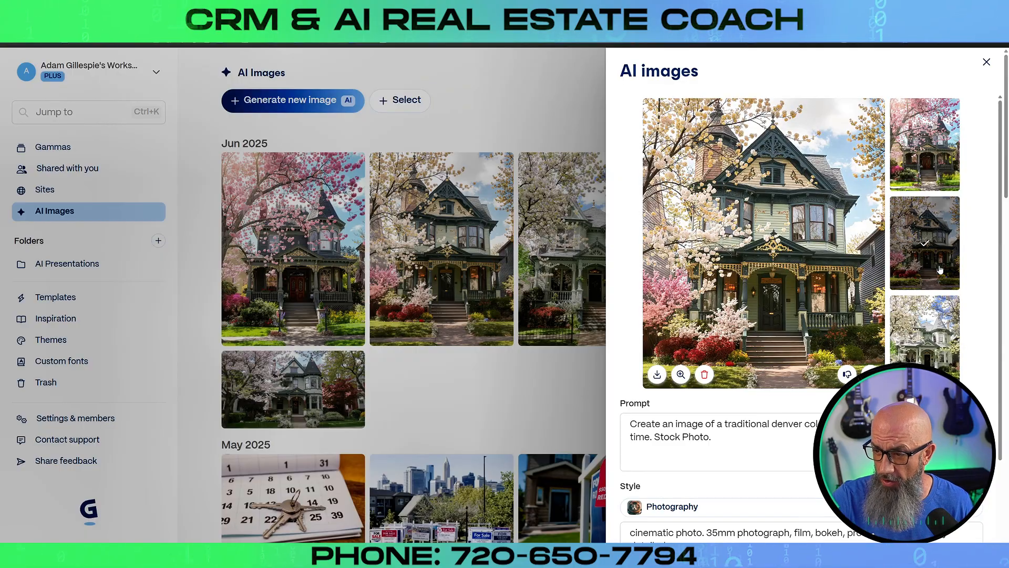
click(936, 341)
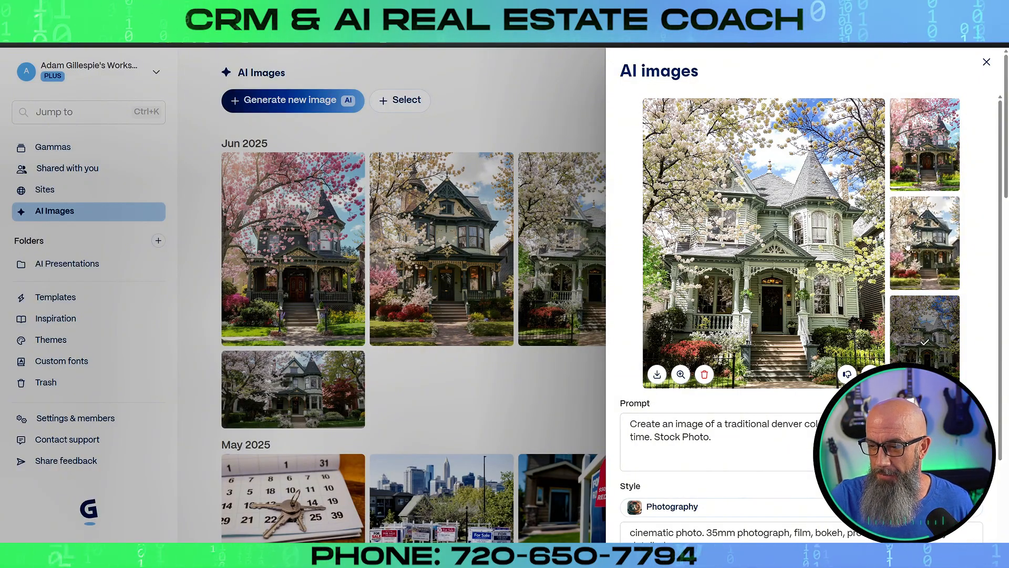
click(905, 247)
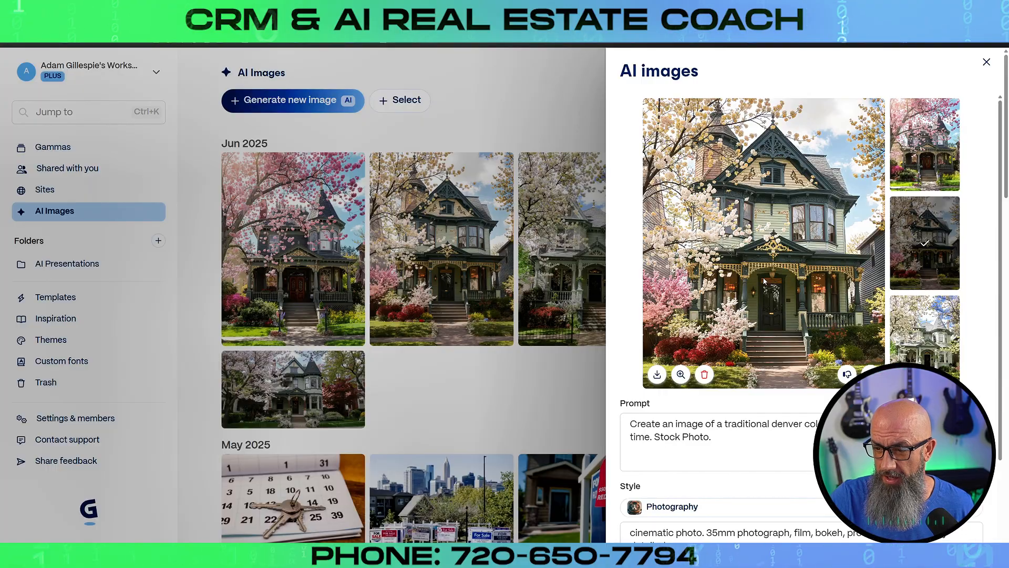
click(913, 157)
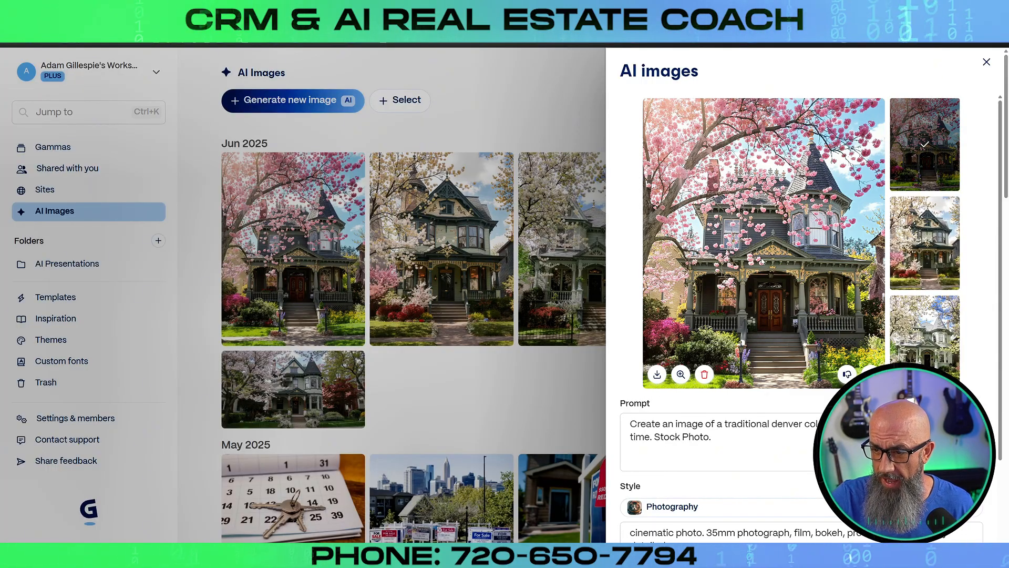
click(657, 374)
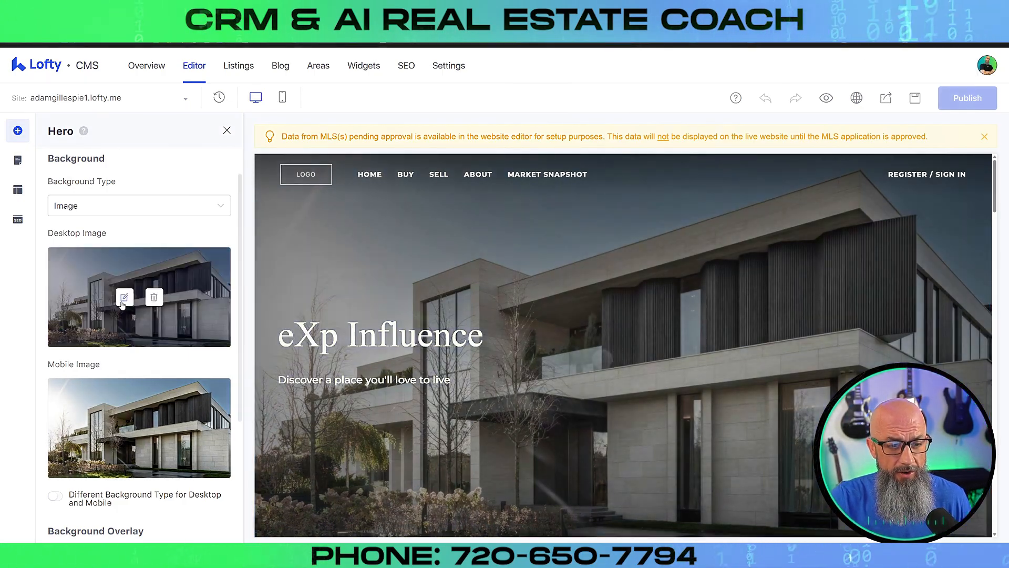
Replace the hero's desktop background with the Victorian house photo from Downloads
click(124, 297)
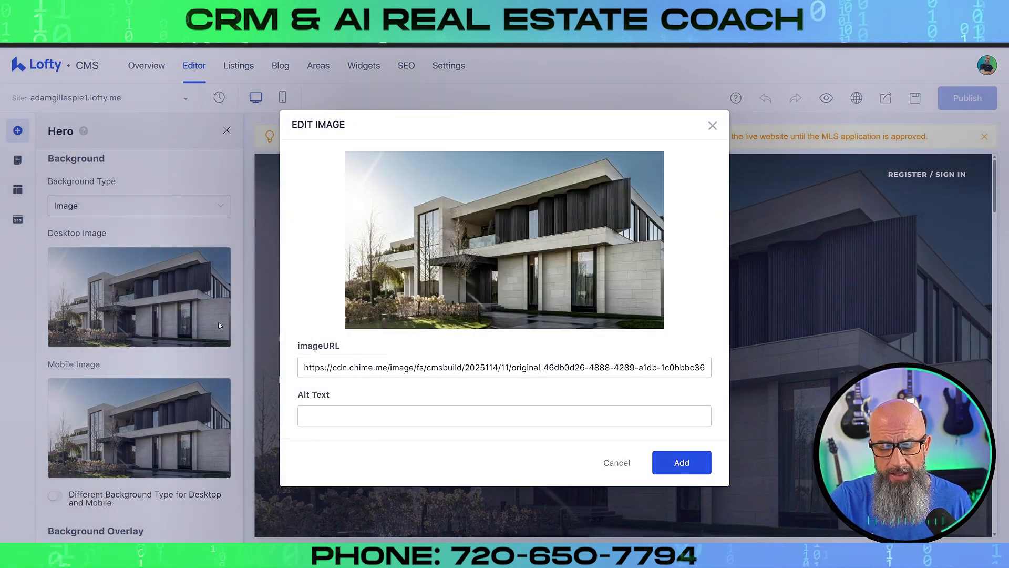
mouse_move(458, 276)
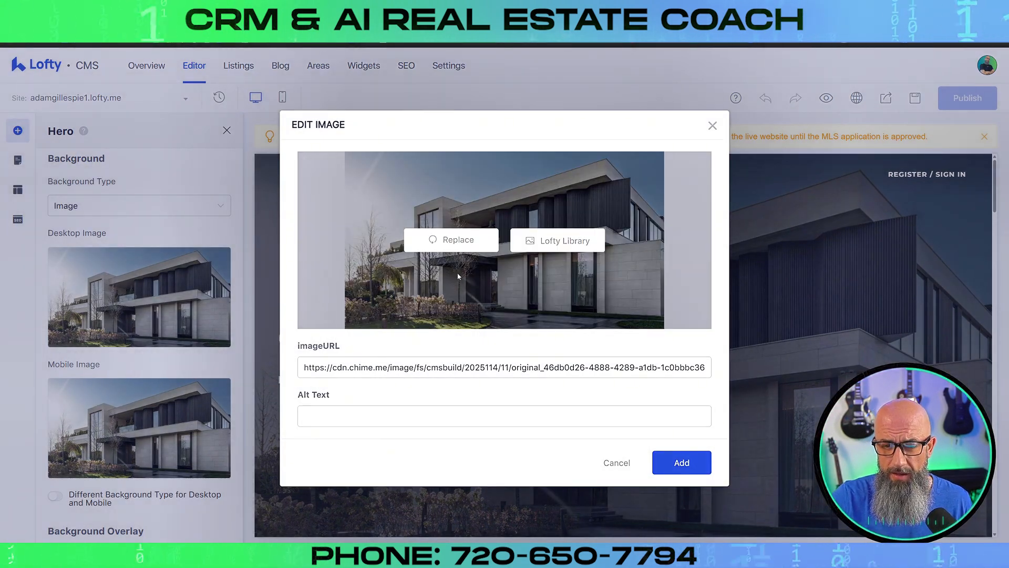
click(463, 244)
click(36, 118)
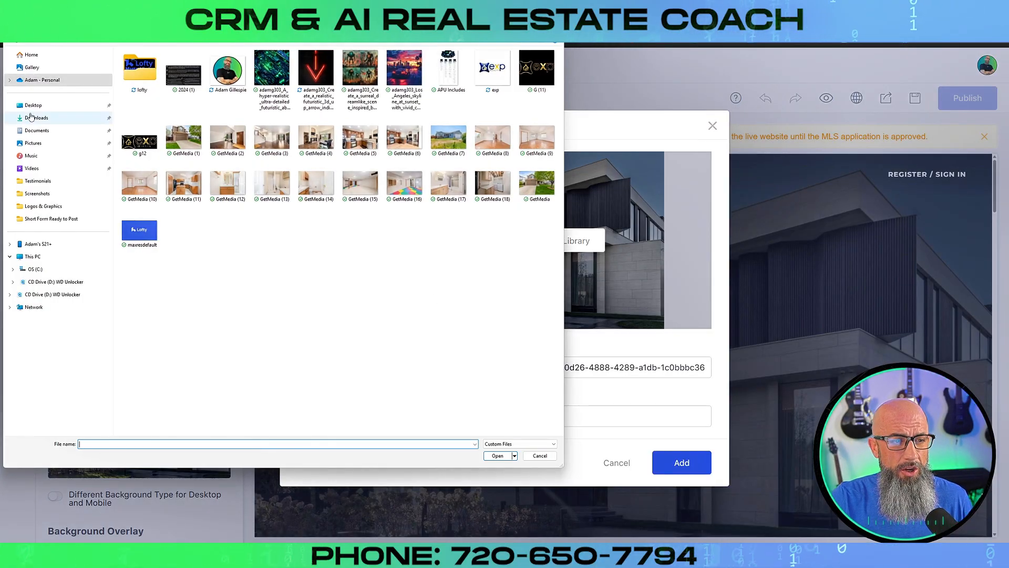
click(282, 121)
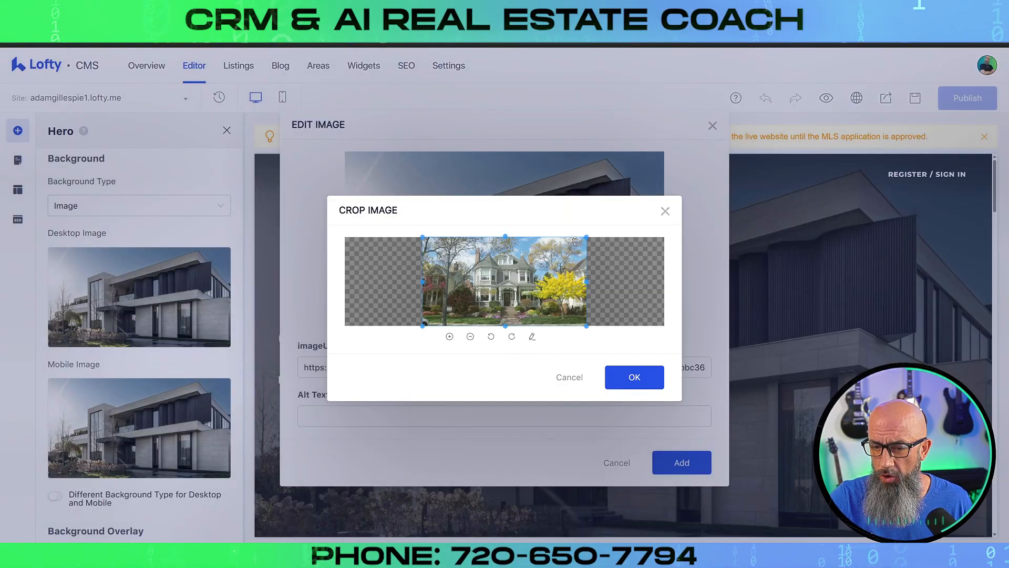
click(634, 379)
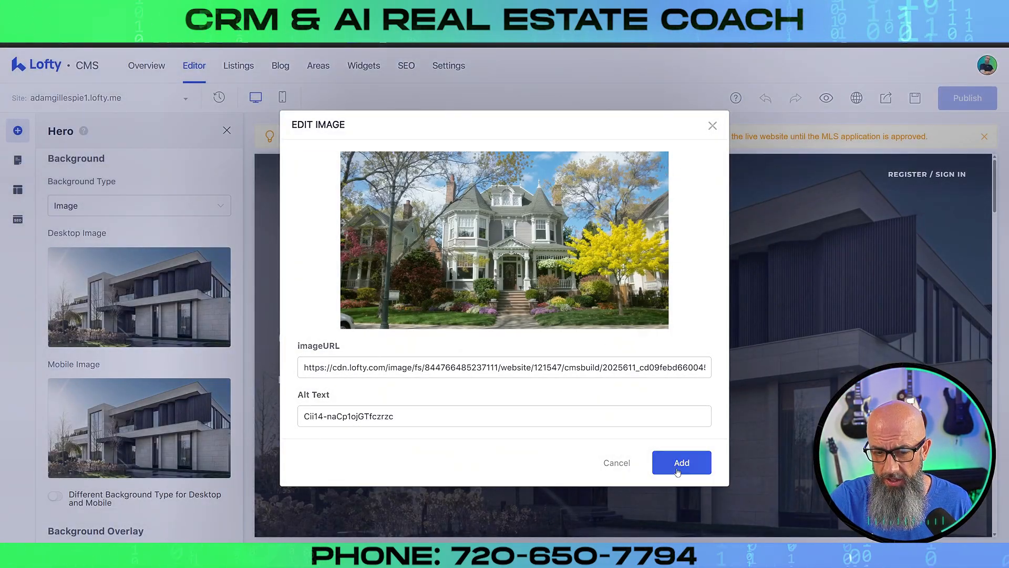
click(677, 471)
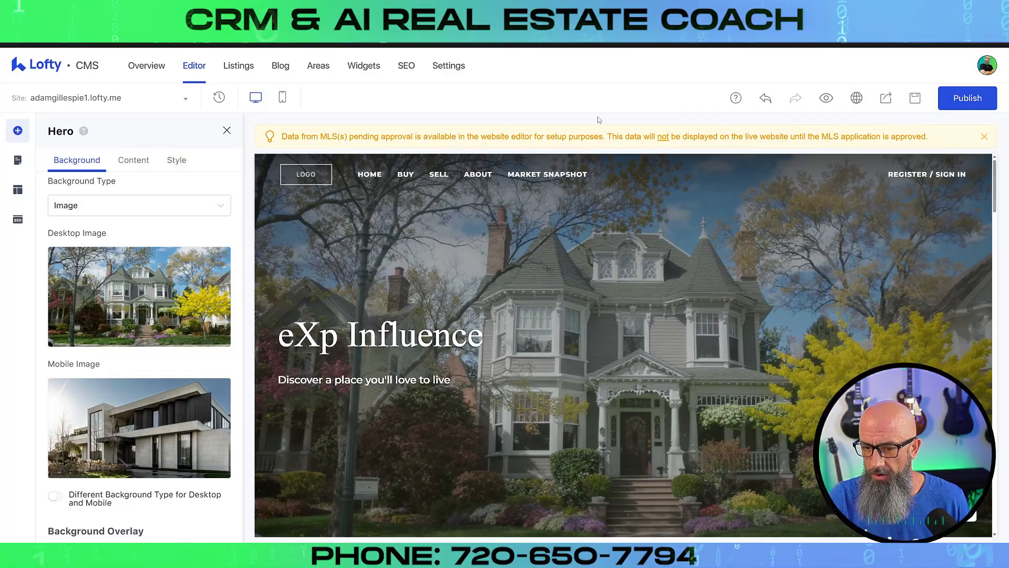
Keep the hero's dark overlay on but drop its opacity from 0.6 to 0.12
scroll(206, 295, down, 2)
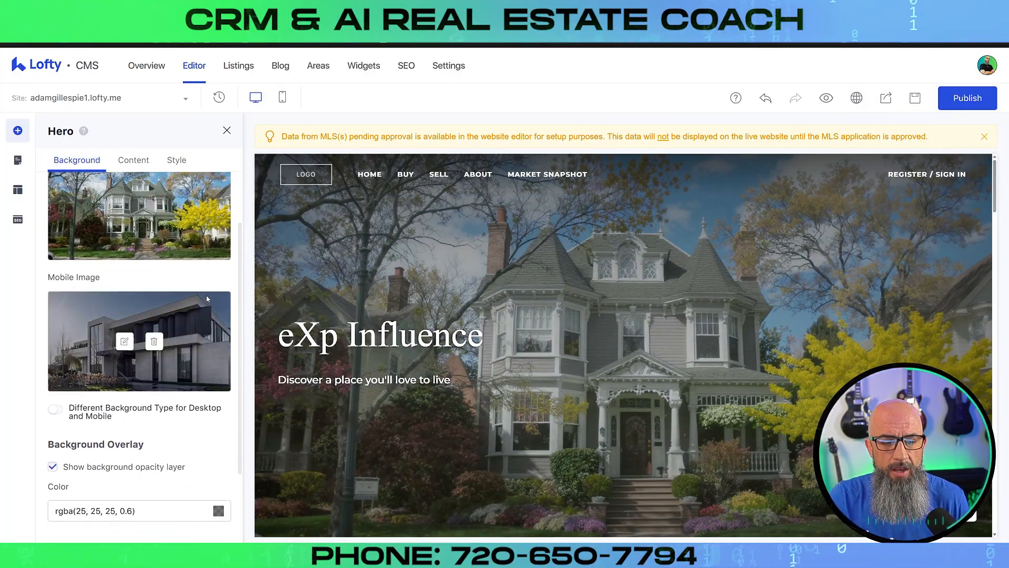
scroll(206, 295, down, 2)
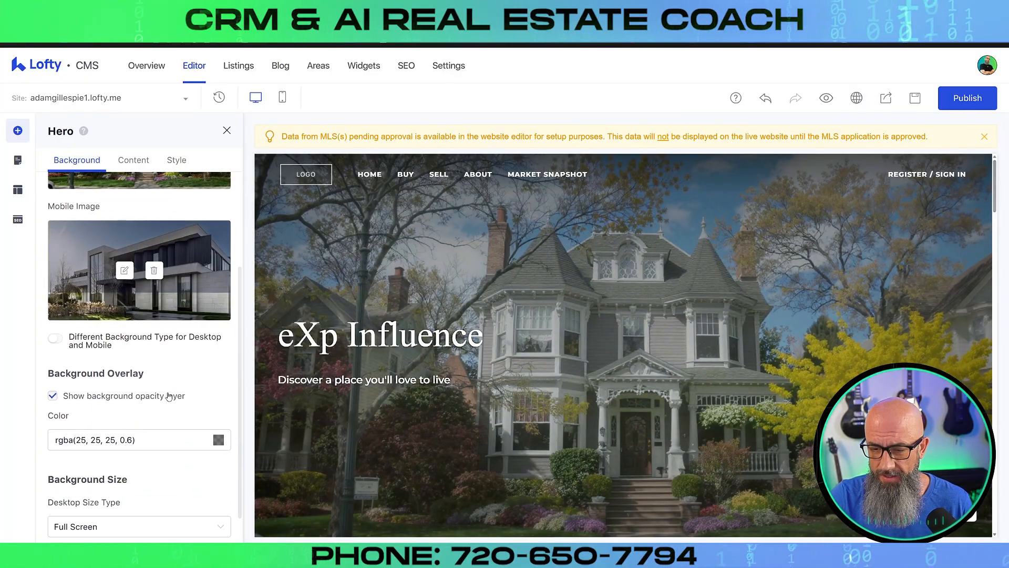
click(52, 396)
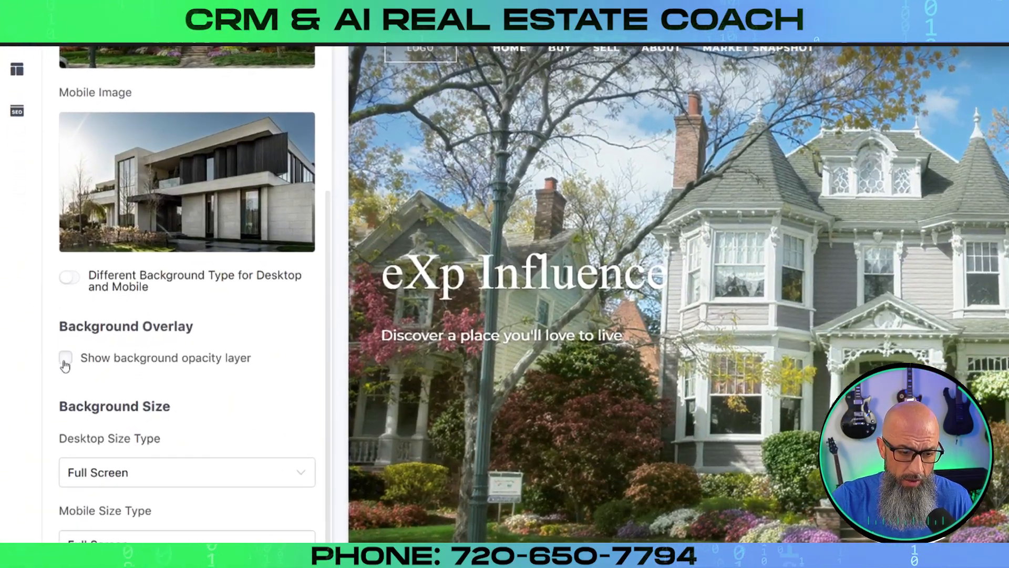
click(53, 396)
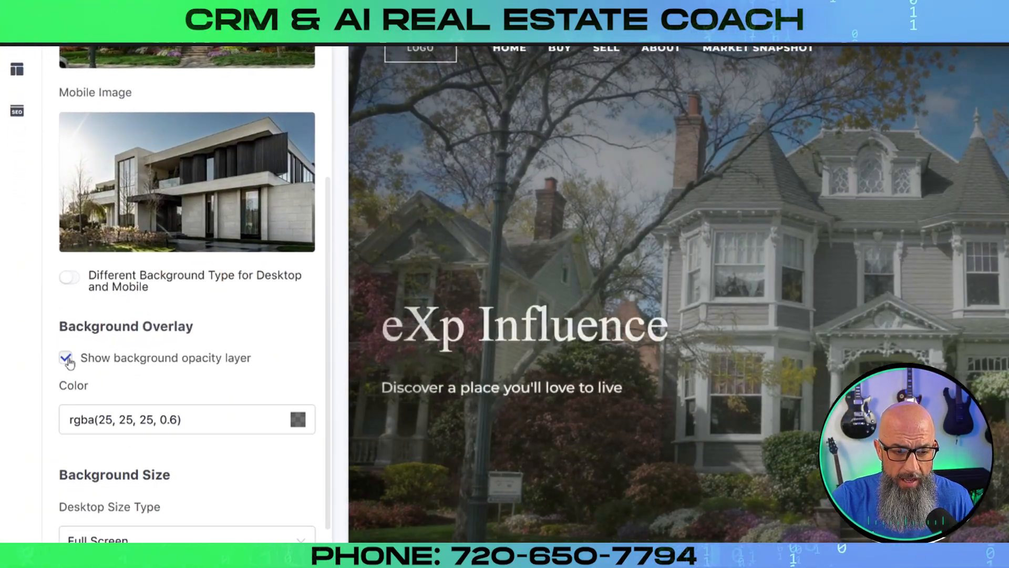
click(298, 420)
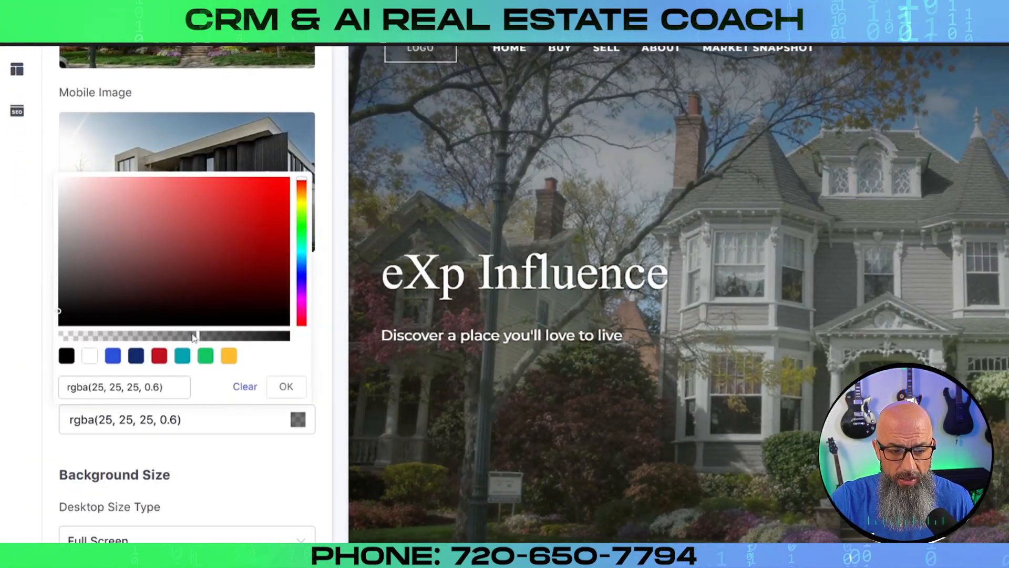
drag(197, 340, 164, 339)
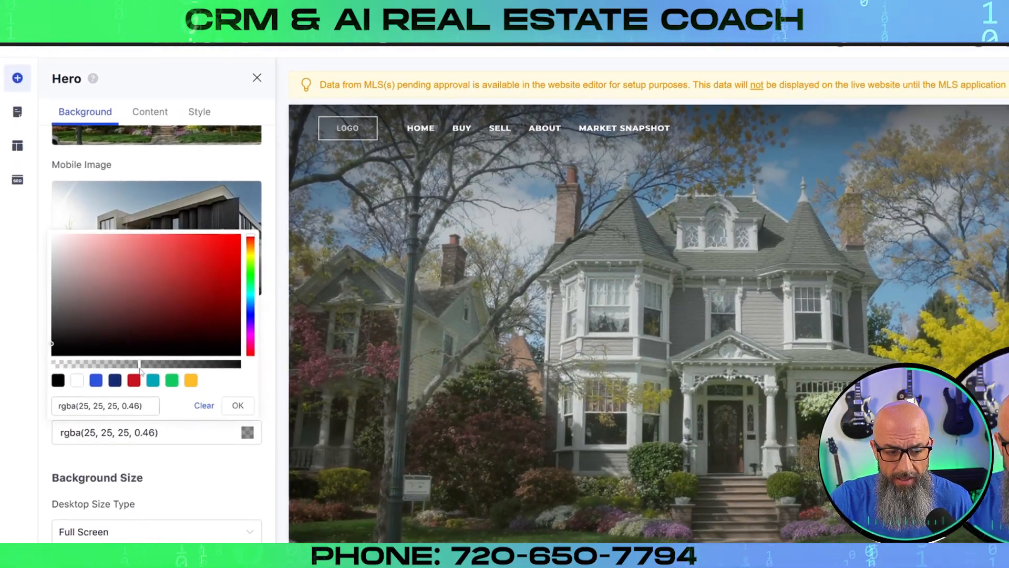
drag(141, 370, 88, 380)
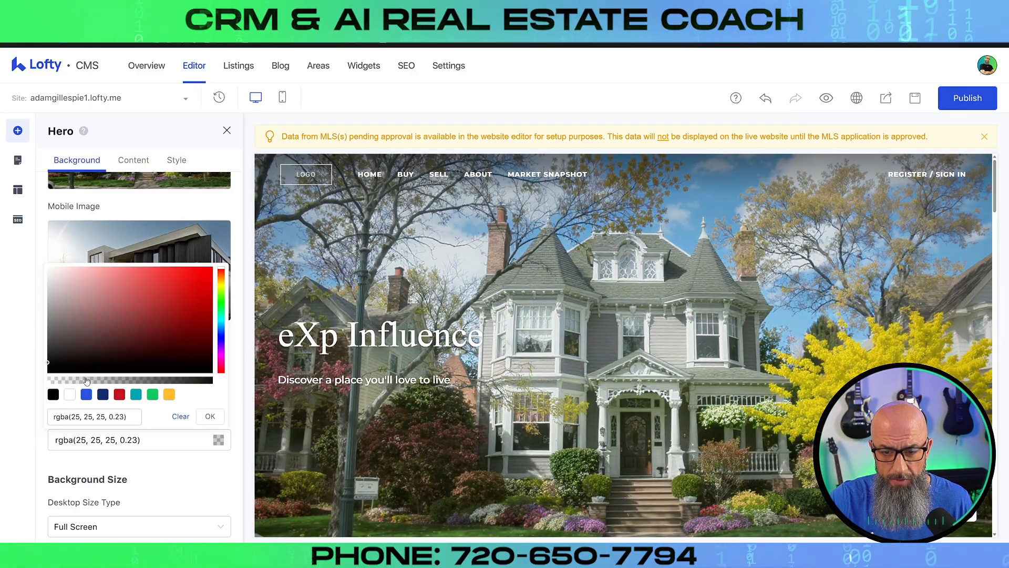
drag(87, 380, 70, 380)
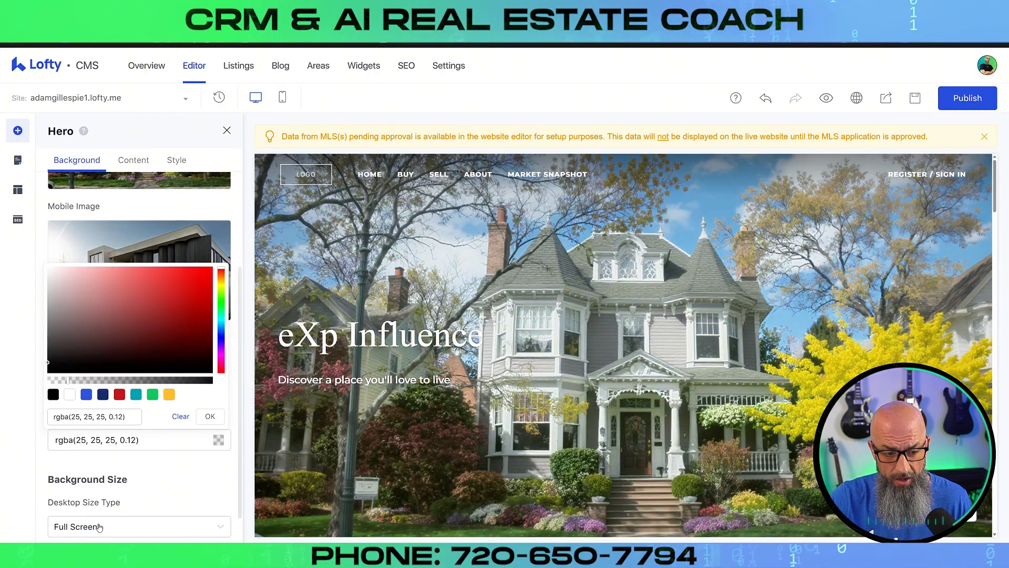
click(171, 476)
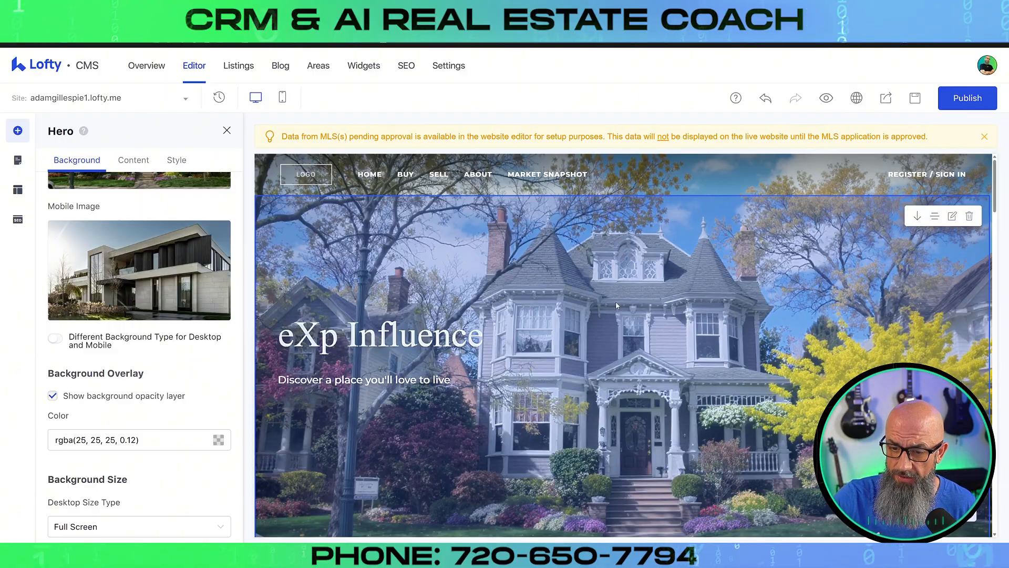
Set the hero's mobile background image to the cherry-blossom Victorian house photo
mouse_move(169, 253)
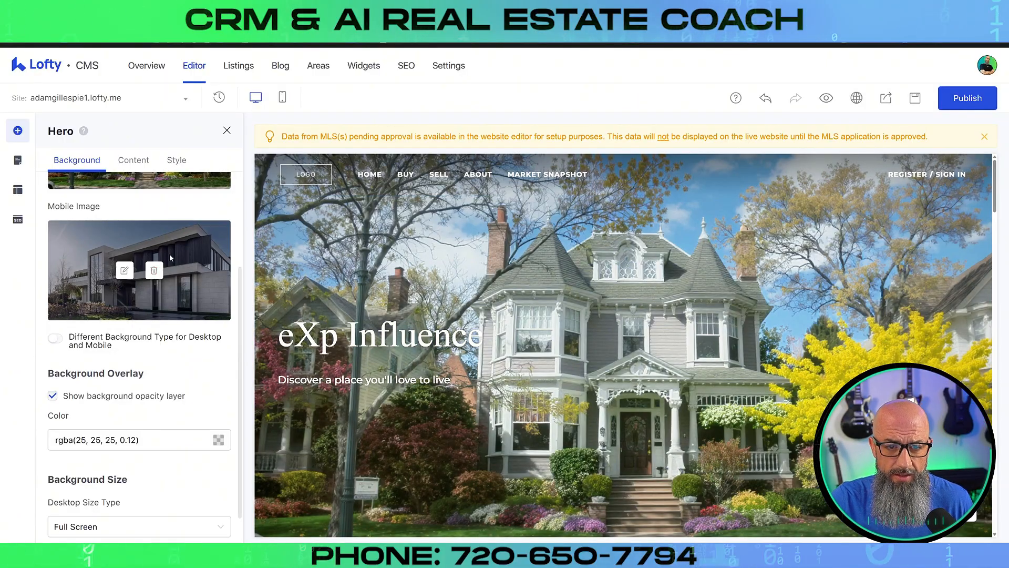
click(124, 272)
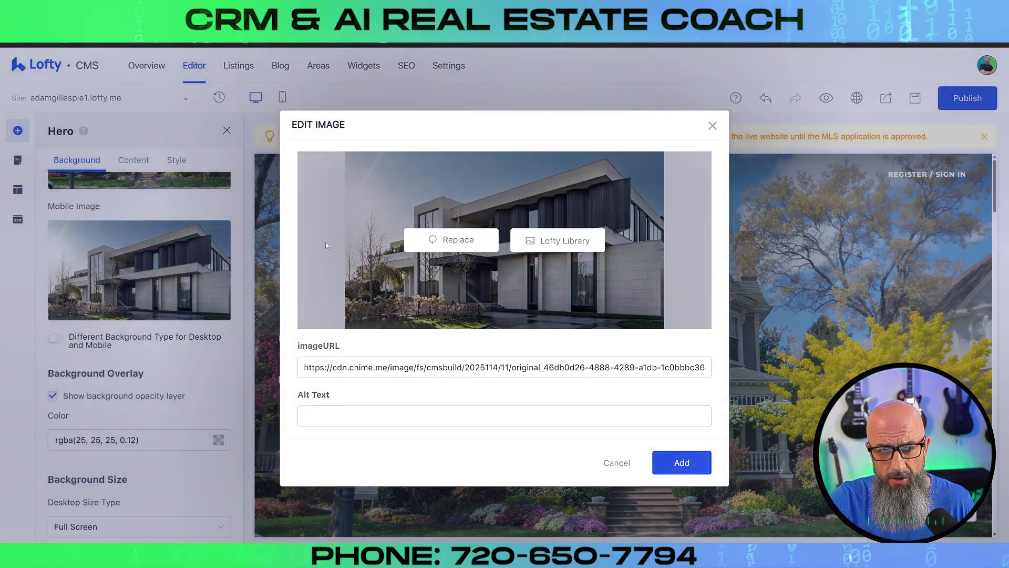
click(438, 241)
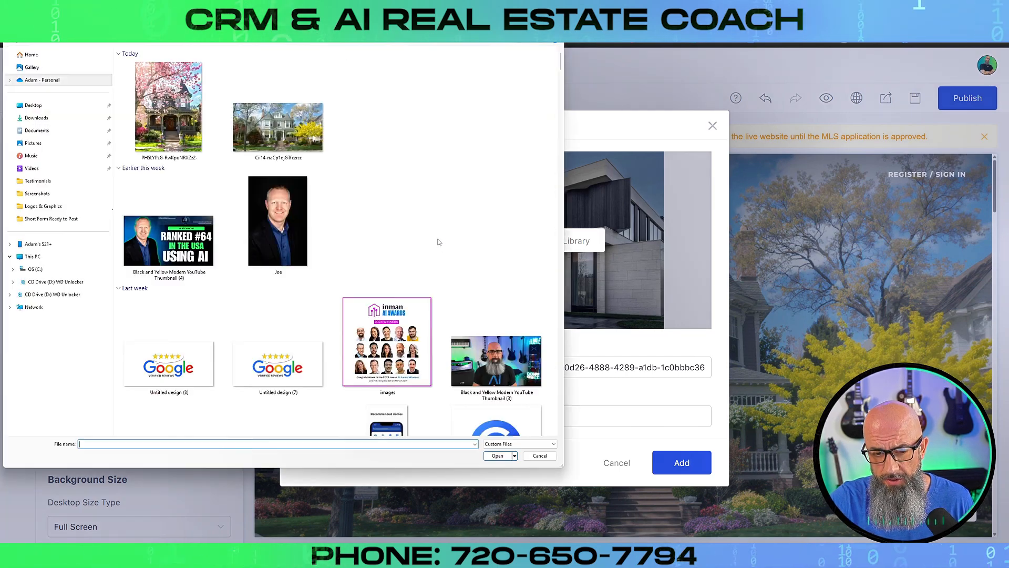
double_click(160, 125)
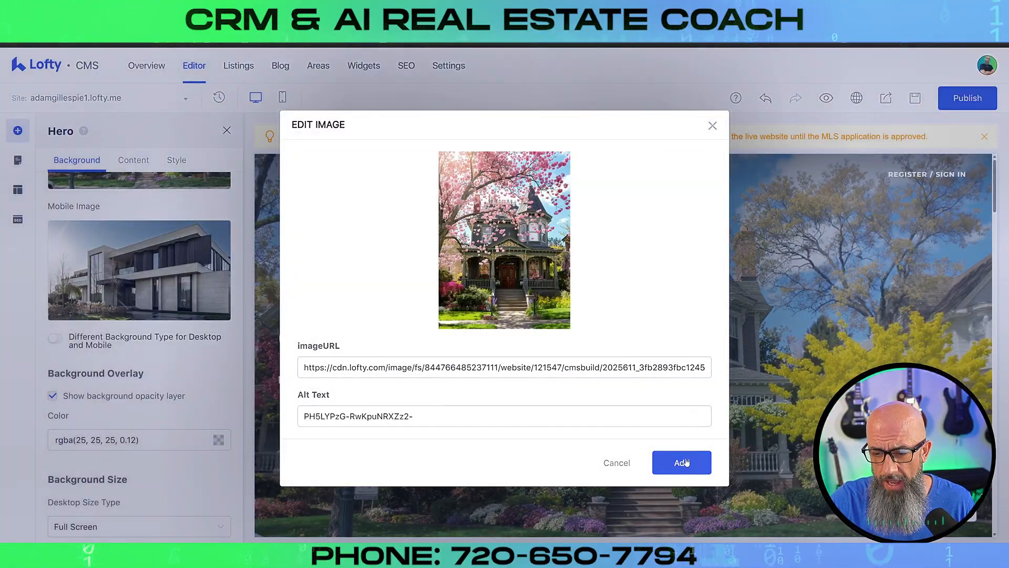
click(682, 462)
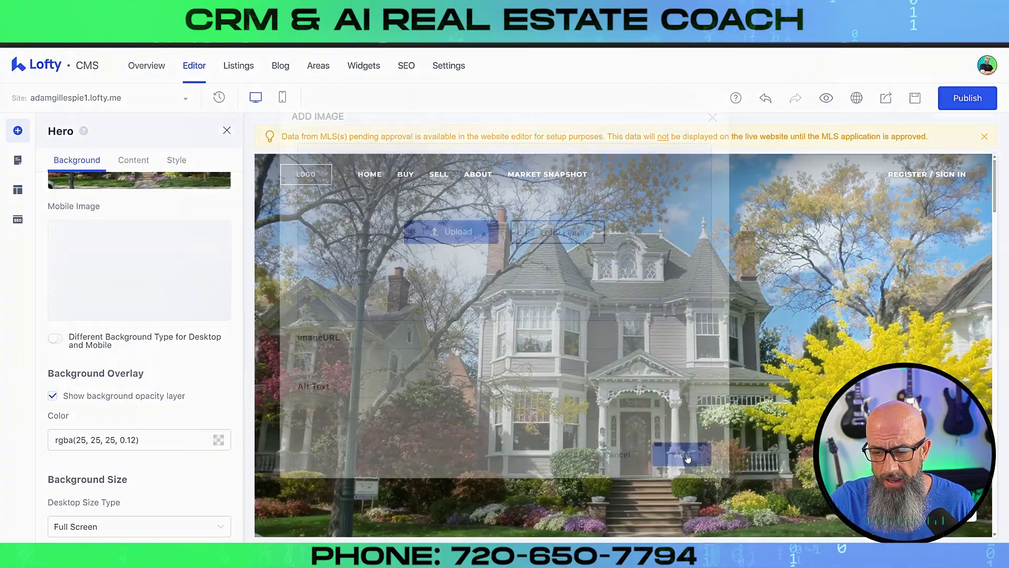
Preview the page in mobile layout, then bring up the hero heading and subheading settings
click(282, 98)
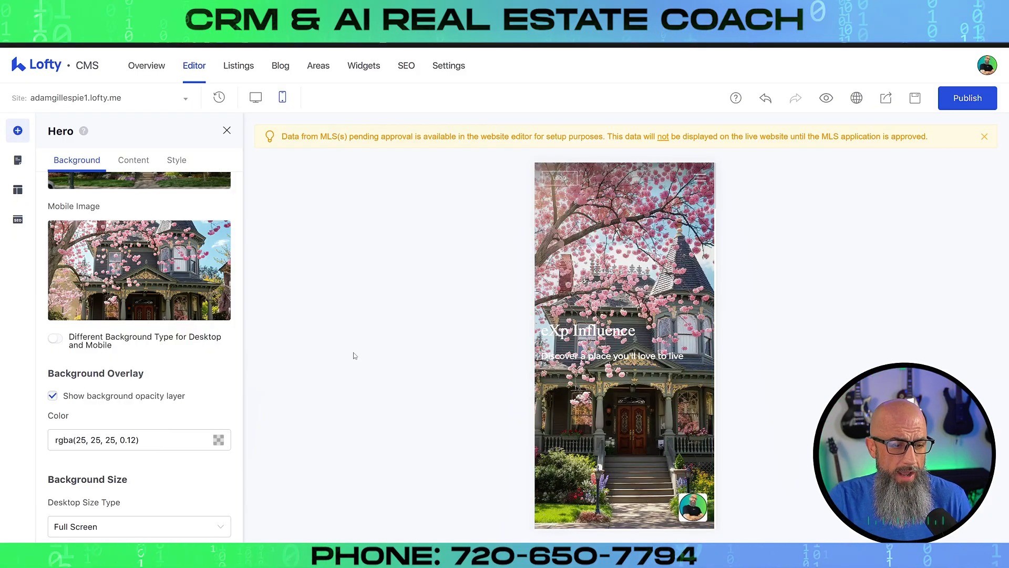
scroll(192, 318, down, 2)
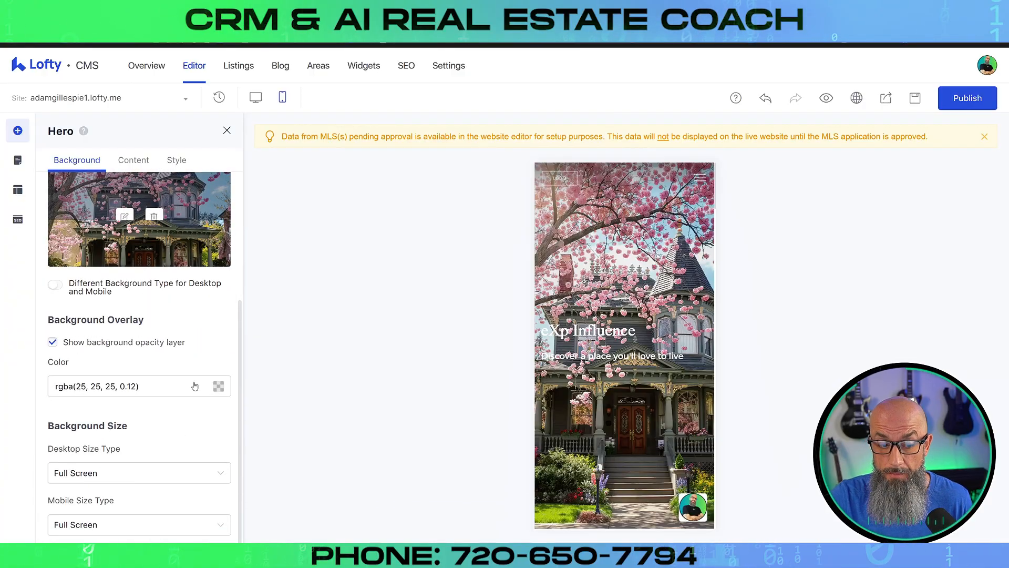
scroll(194, 386, up, 4)
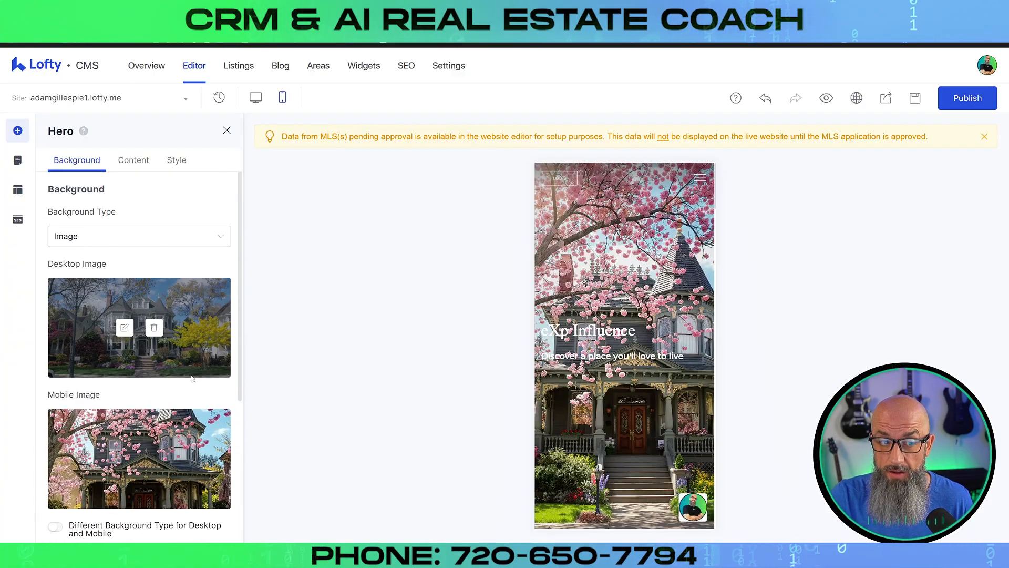
click(134, 162)
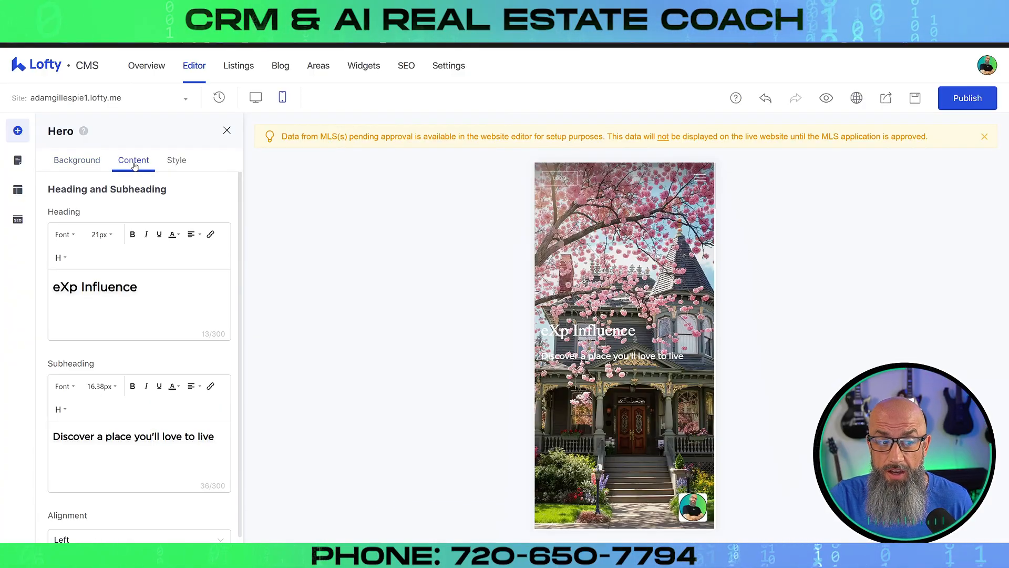
Make the hero heading 'eXp Influence' an H1
triple_click(171, 287)
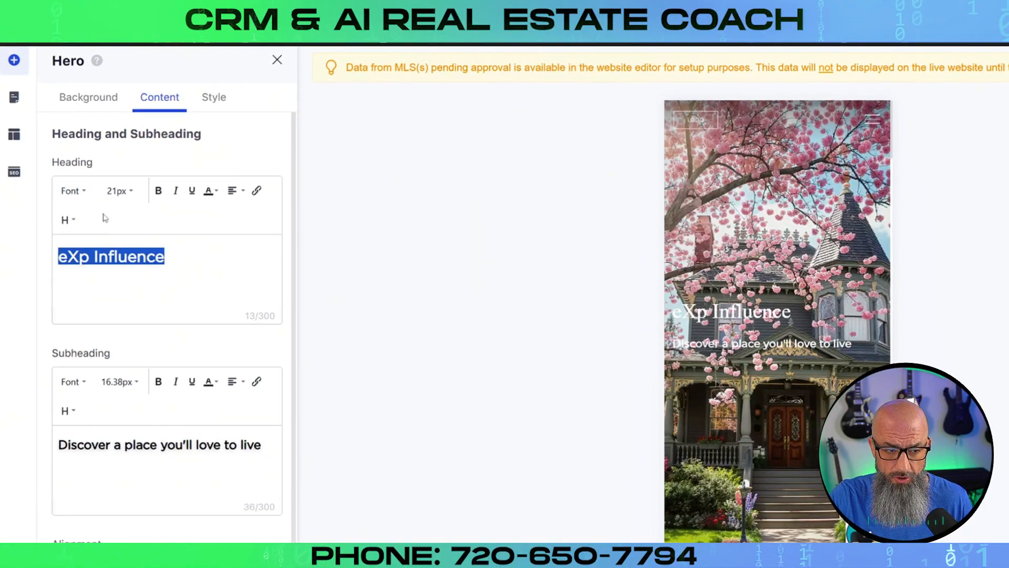
click(62, 226)
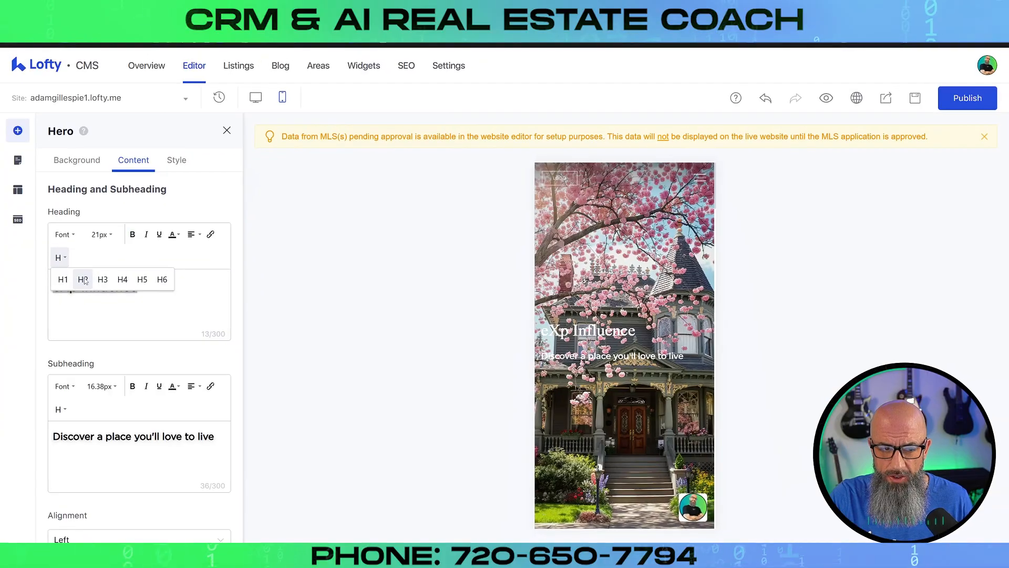
click(63, 279)
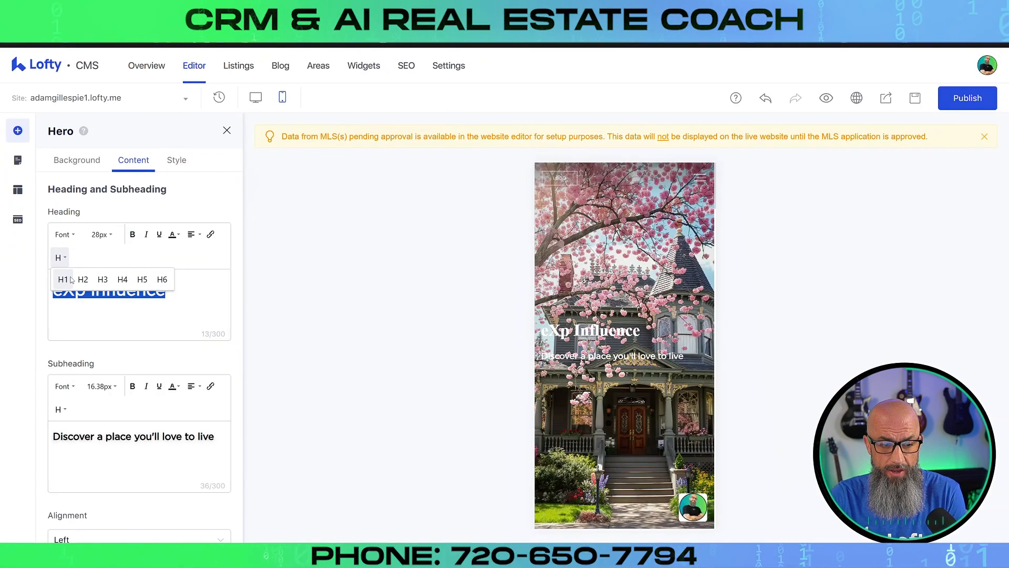
click(85, 262)
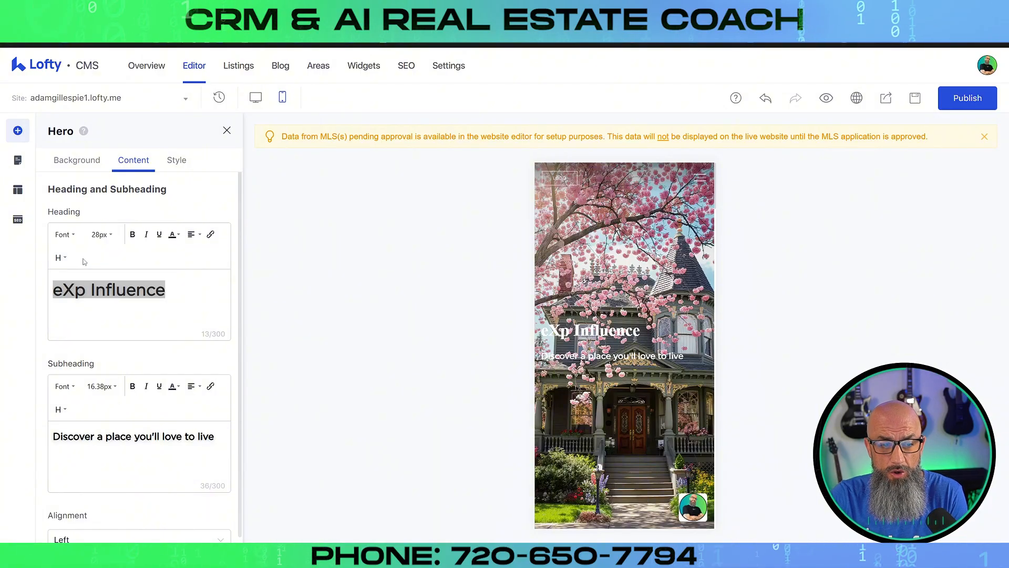
click(61, 258)
click(63, 280)
click(95, 253)
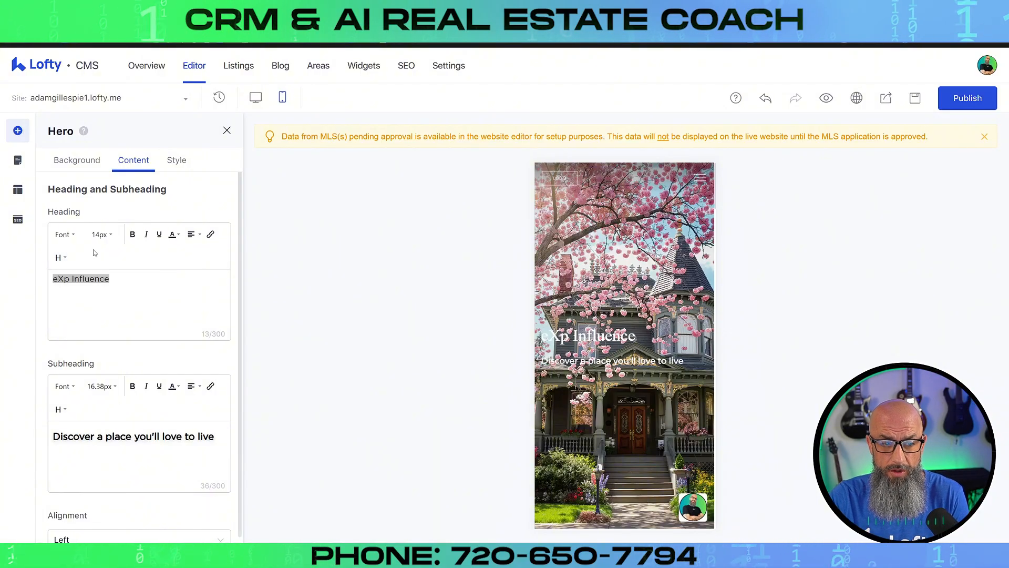
click(61, 259)
click(63, 279)
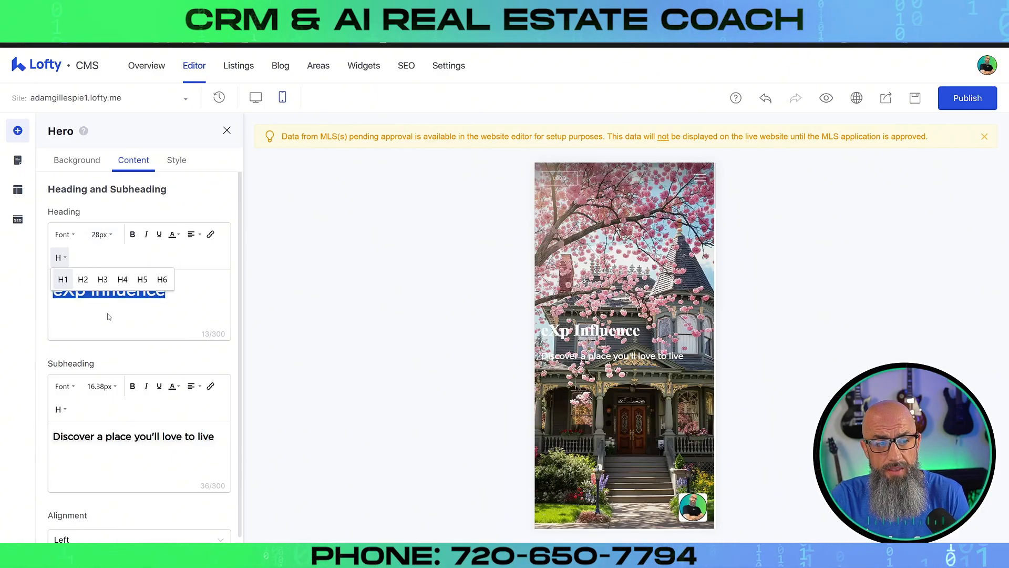
Publish the site with the updated heading and go to the SEO settings
click(162, 295)
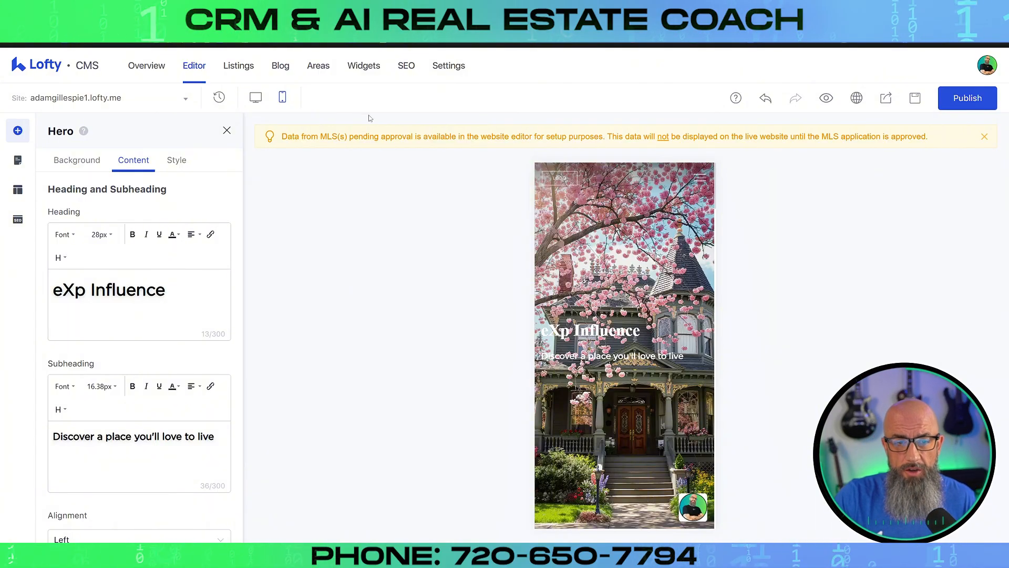
click(961, 102)
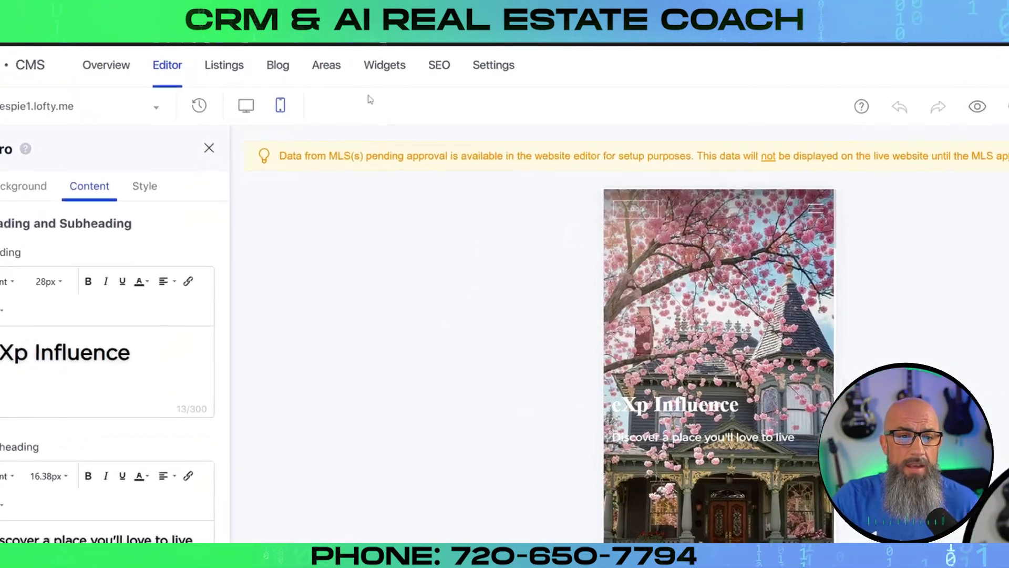
click(455, 70)
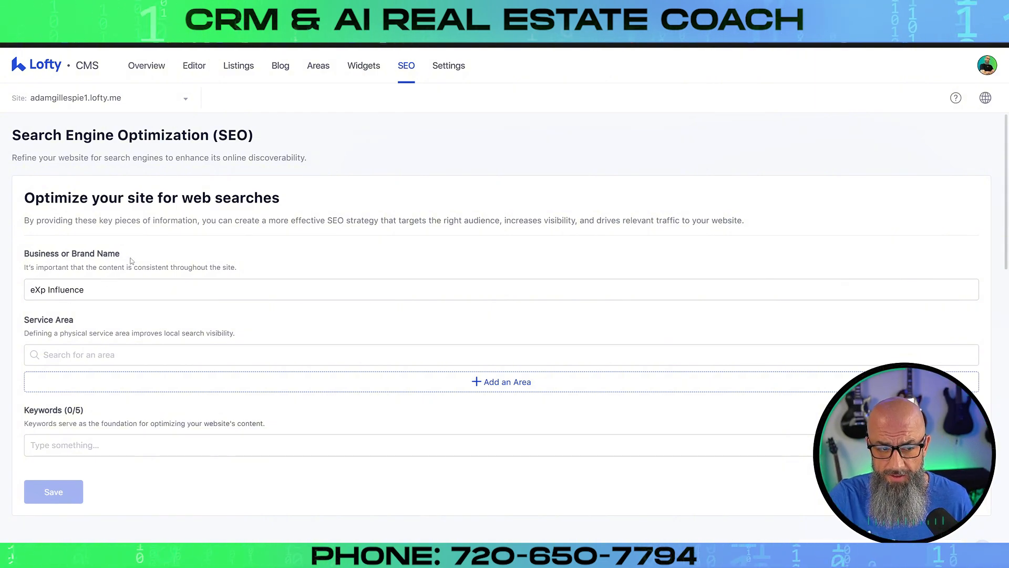
Replace the SEO brand name 'eXp Influence' with the agent's name followed by 'Realtor'
click(114, 289)
drag(118, 290, 25, 293)
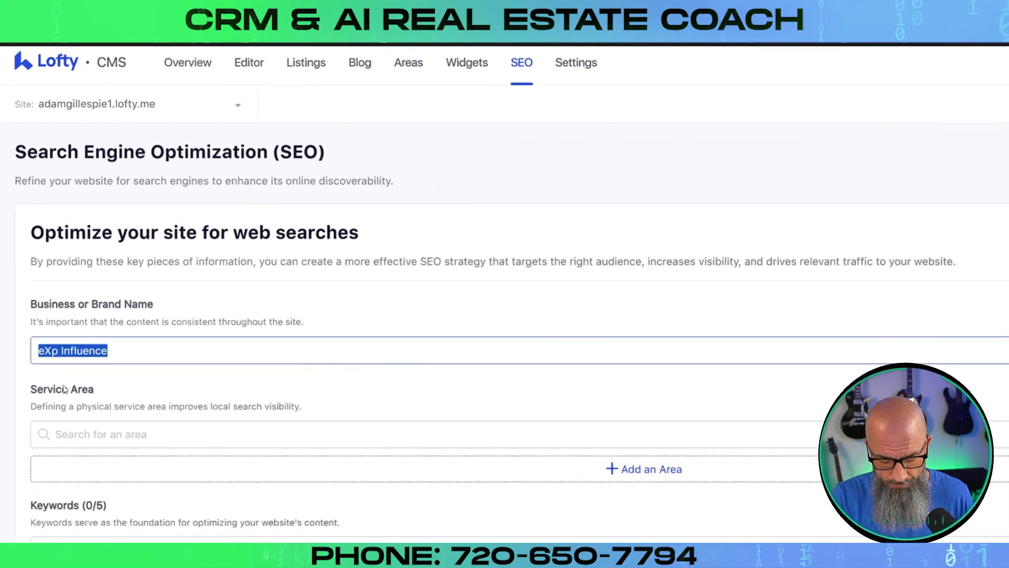
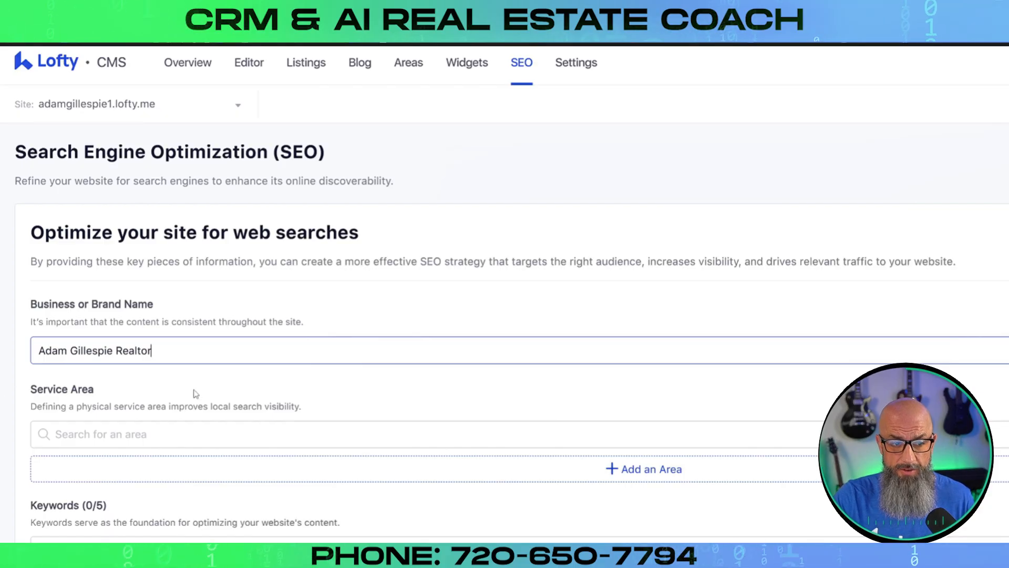
click(154, 439)
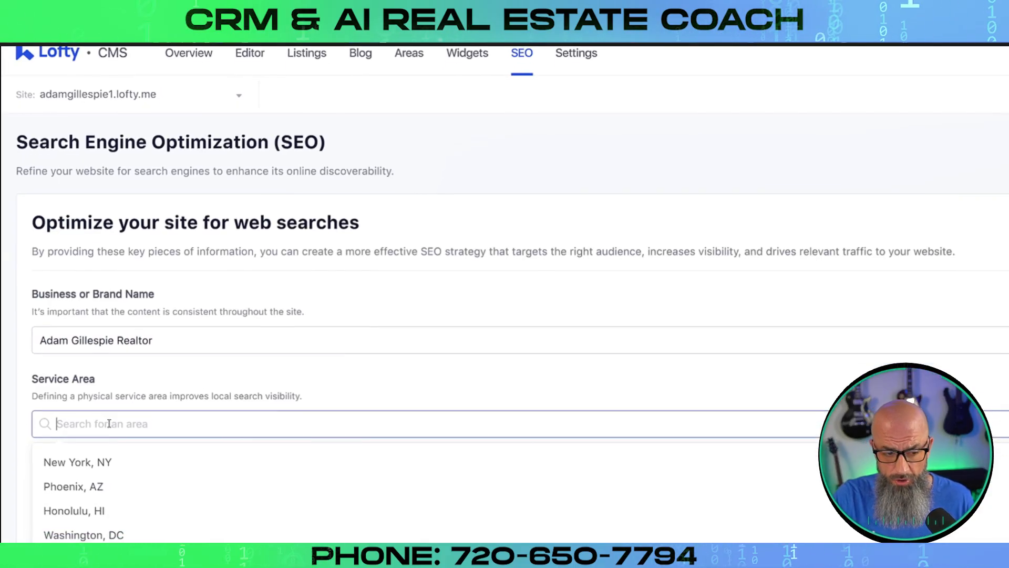
Search 'Denver' in Service Area, then add Honolulu, HI and Washington, DC
text(Denver)
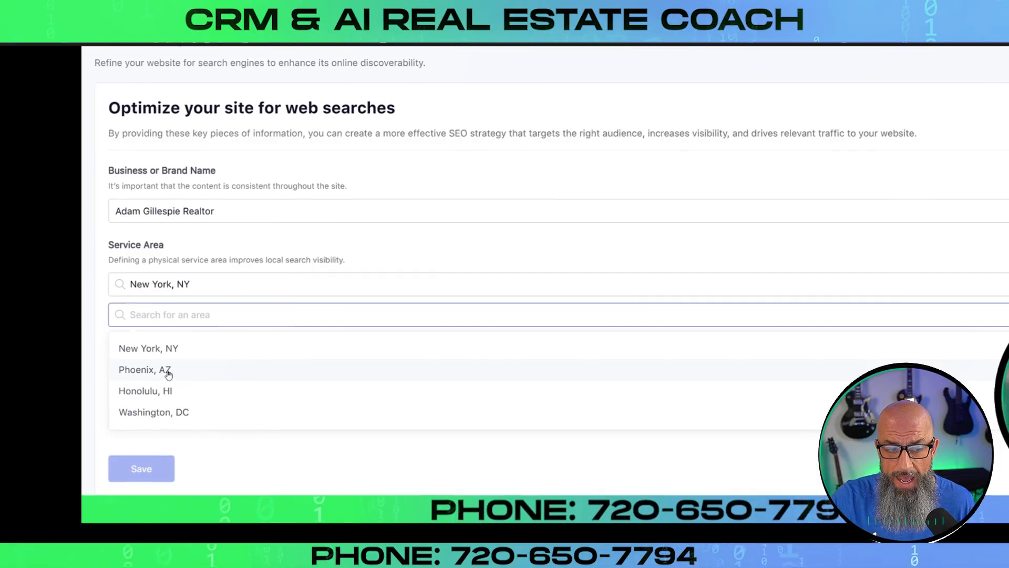
click(246, 339)
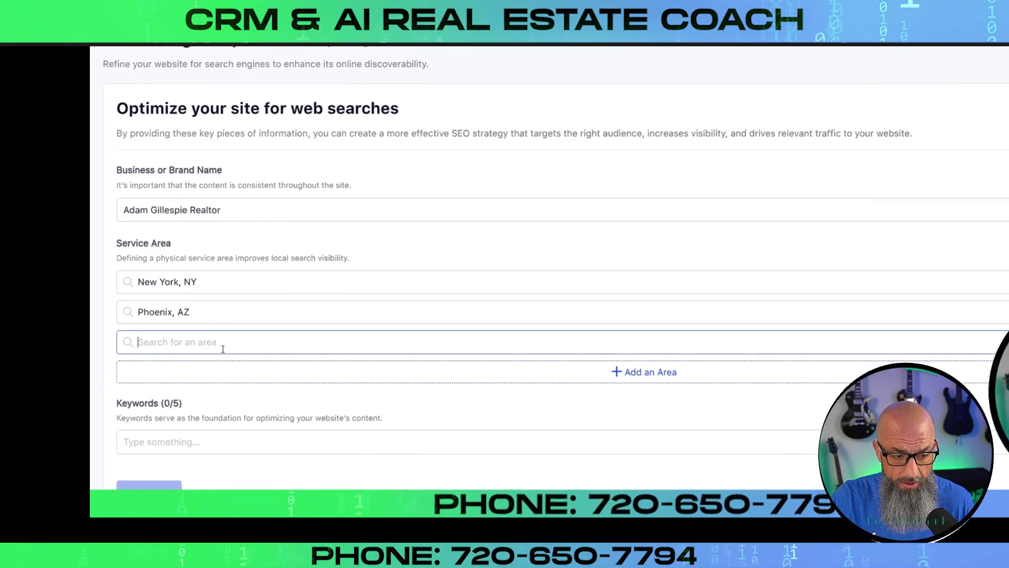
click(167, 413)
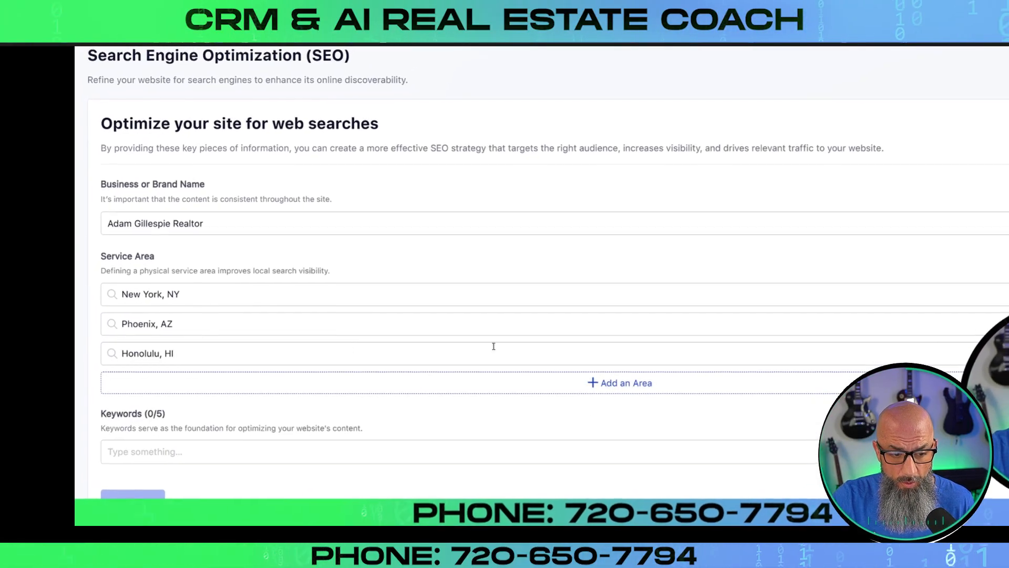
click(596, 380)
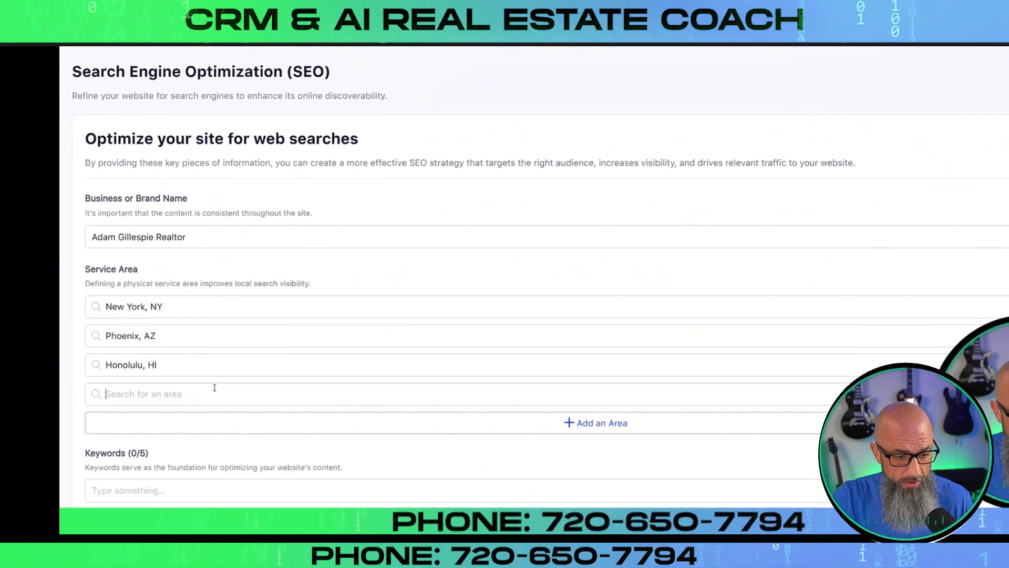
click(137, 391)
click(132, 496)
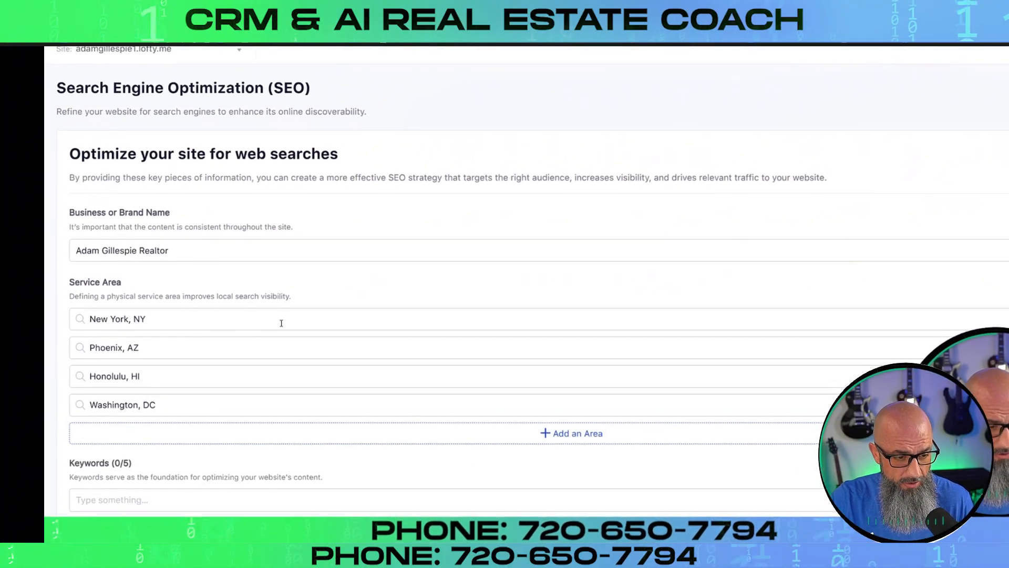
Add Washington, DC again as the fifth service area
click(551, 447)
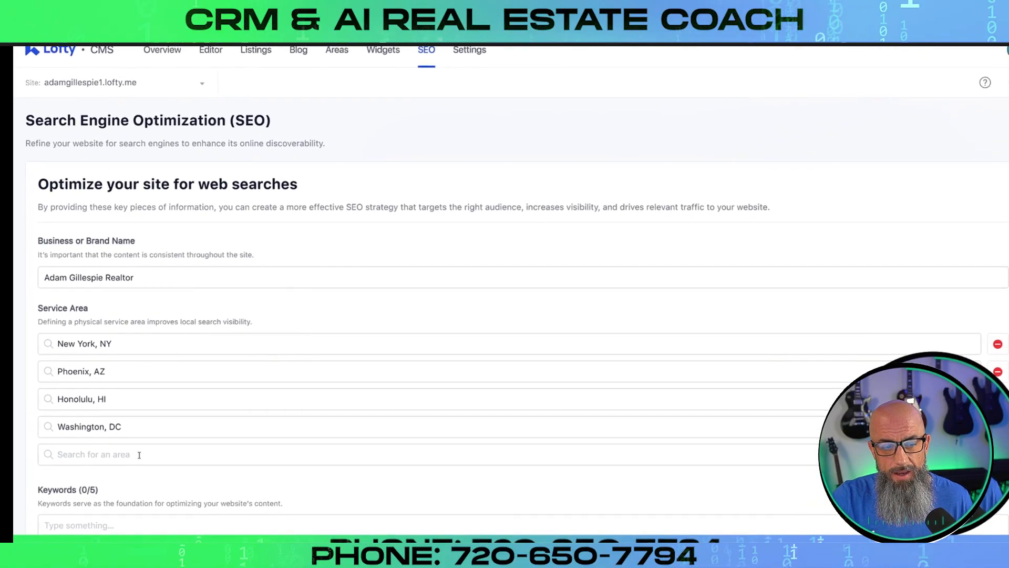
click(137, 454)
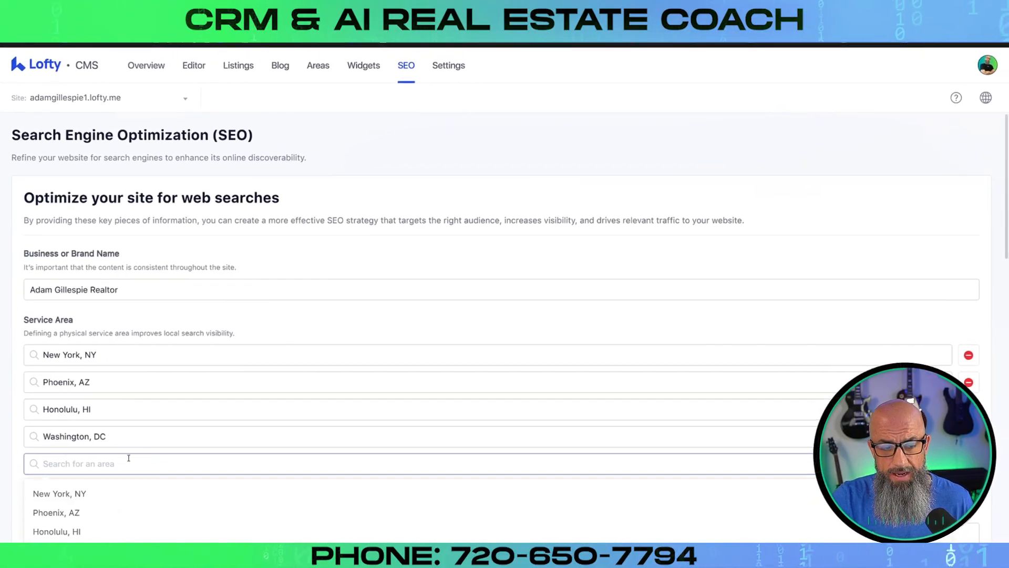
scroll(56, 473, down, 1)
click(58, 473)
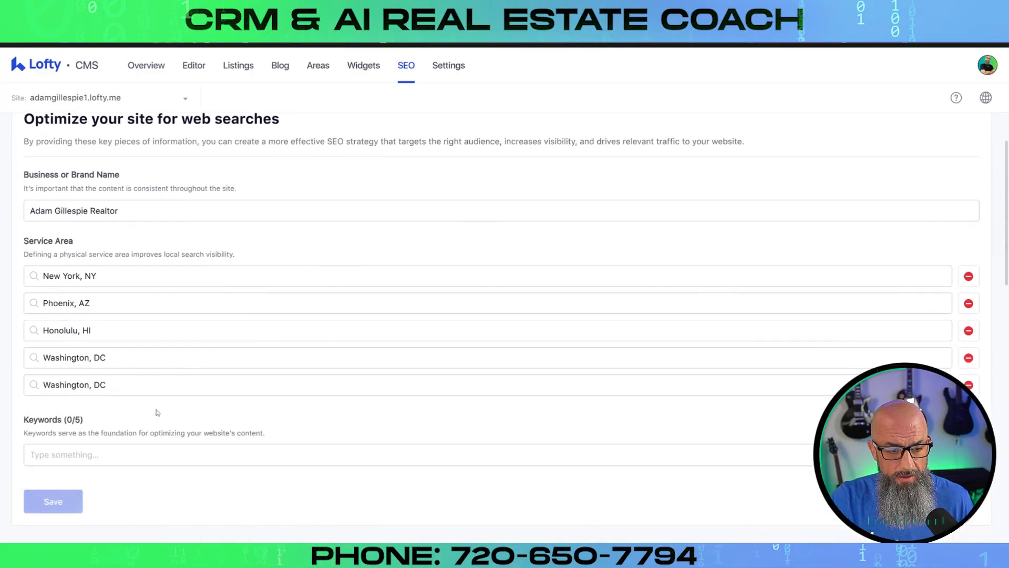
click(153, 456)
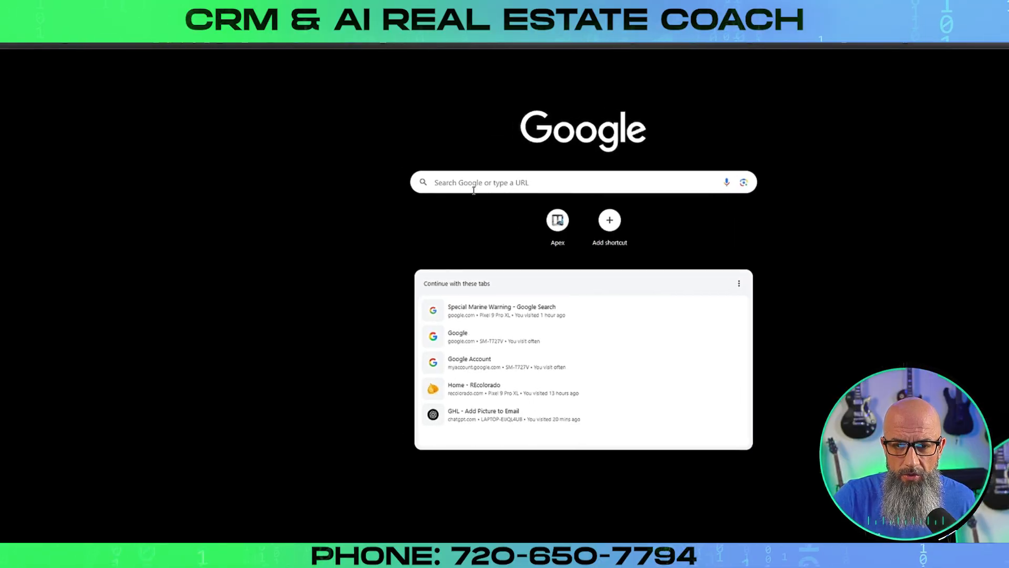
Enter 'homes for sale in denver co' into a new tab's search box to see suggestions
click(473, 190)
text(h)
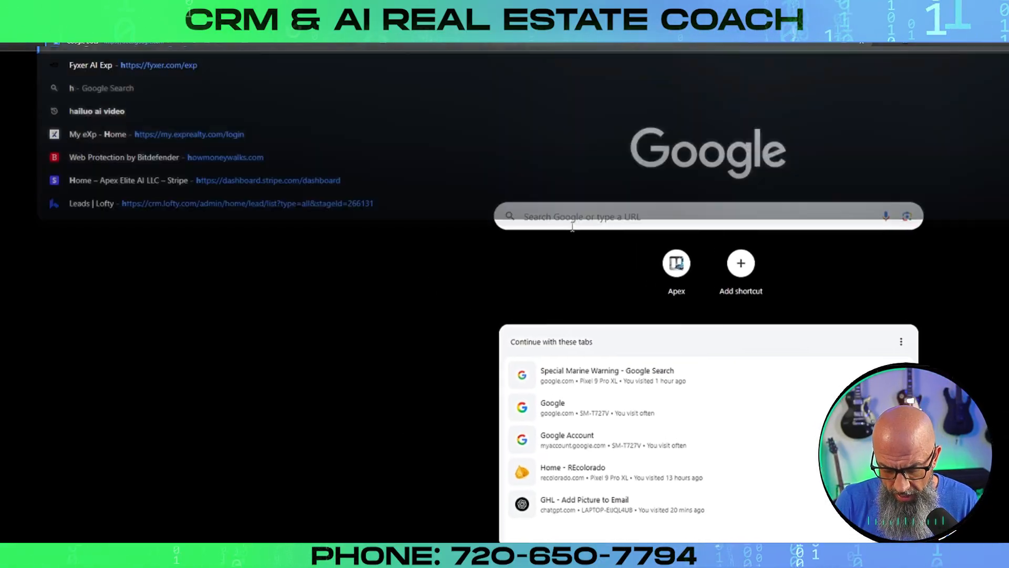
text(omes for sale)
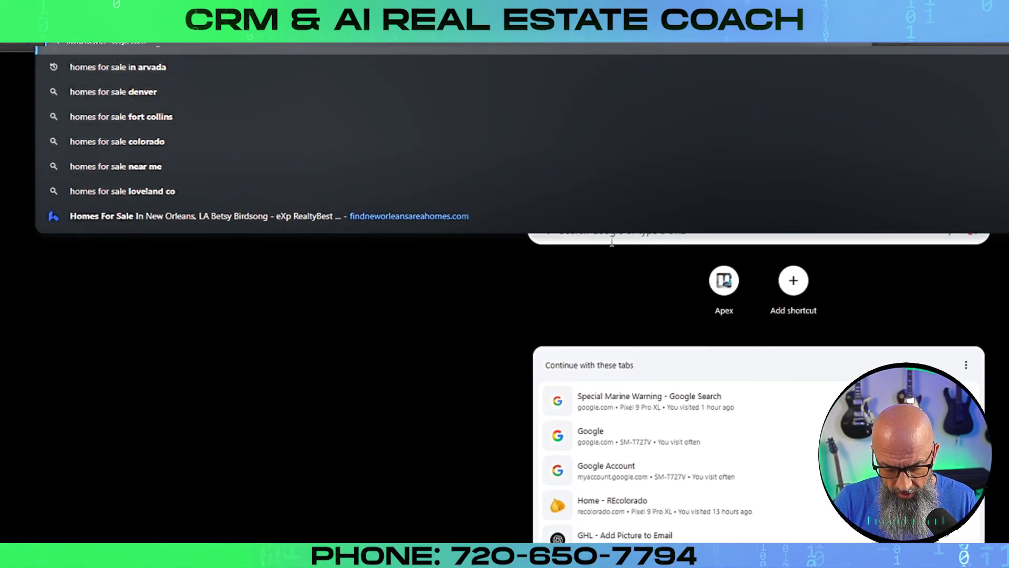
text( in denver)
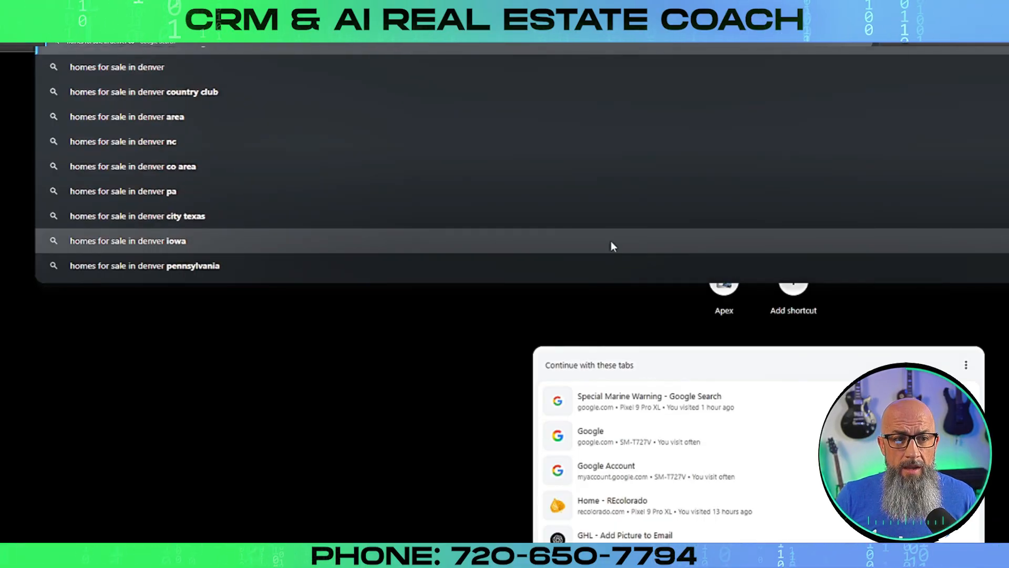
text( co)
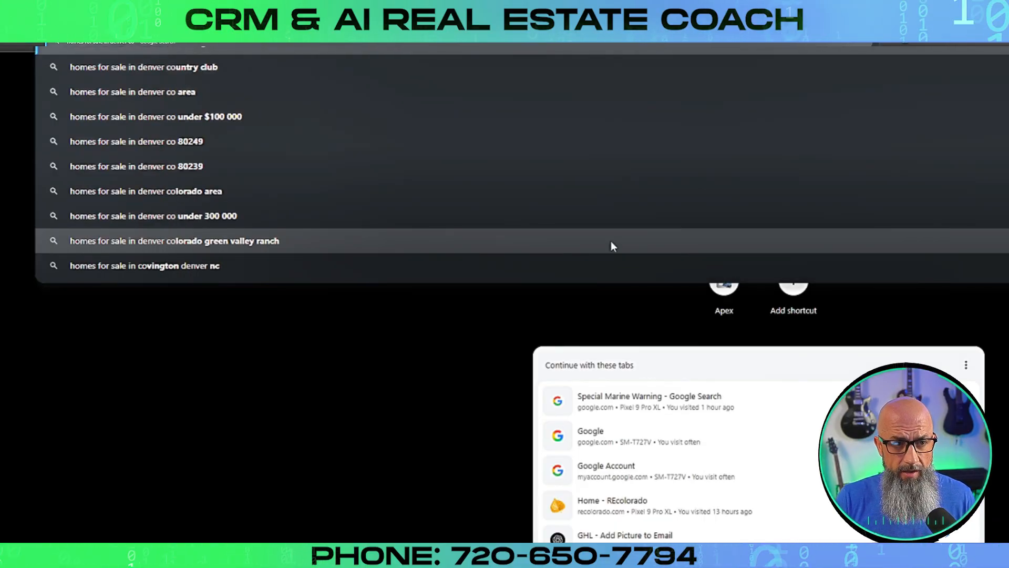
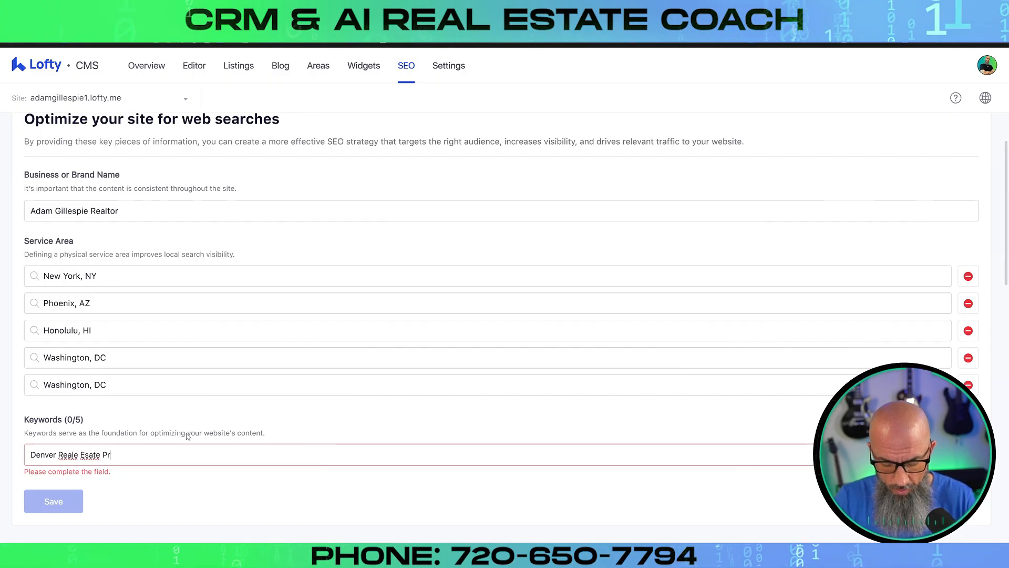
Correct 'Reale Esate' to 'Real Estate' and add 'Denver Real Estate Pro' as an SEO keyword
right_click(67, 457)
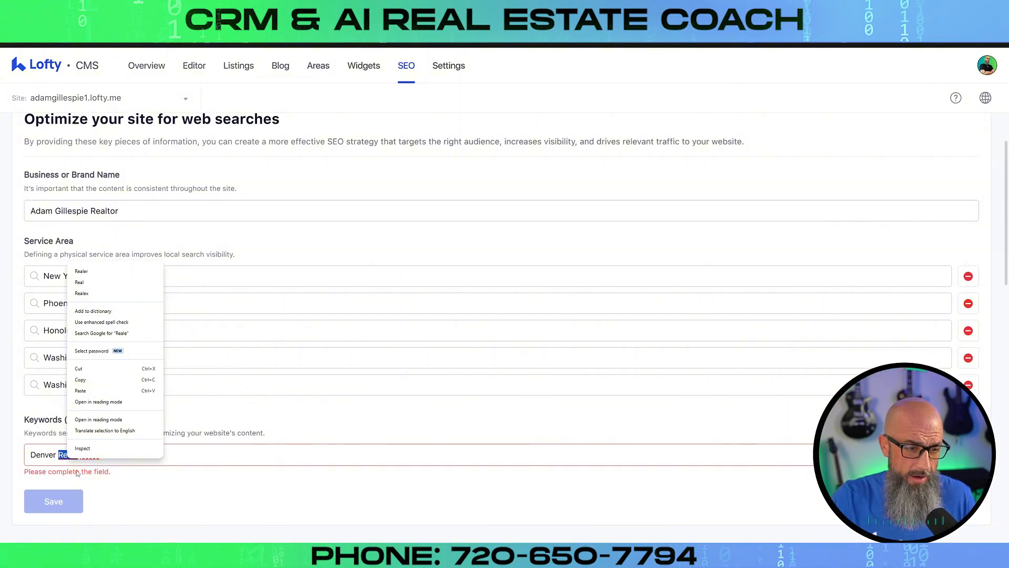
click(79, 283)
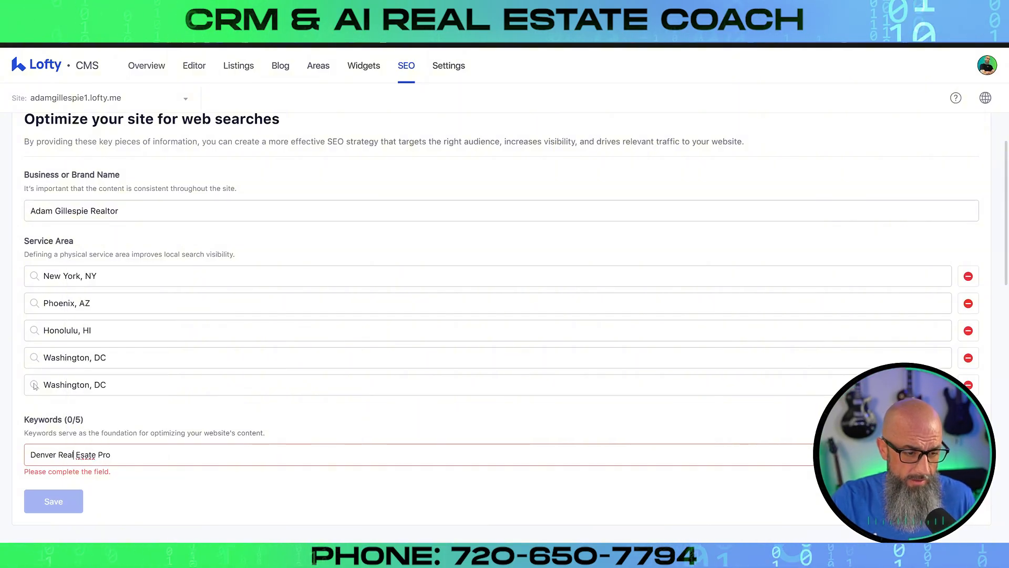
right_click(107, 462)
click(105, 277)
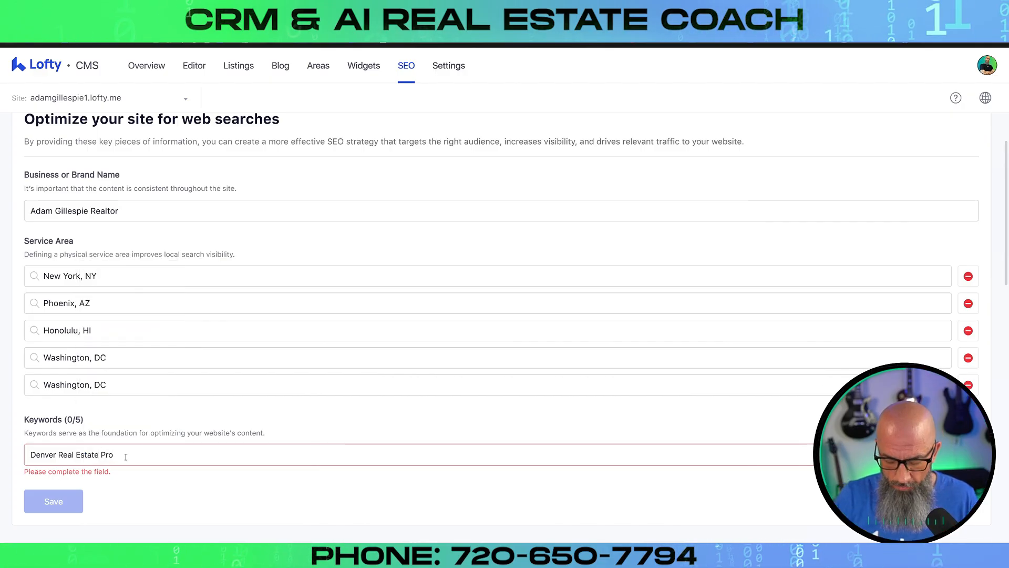
key(Return)
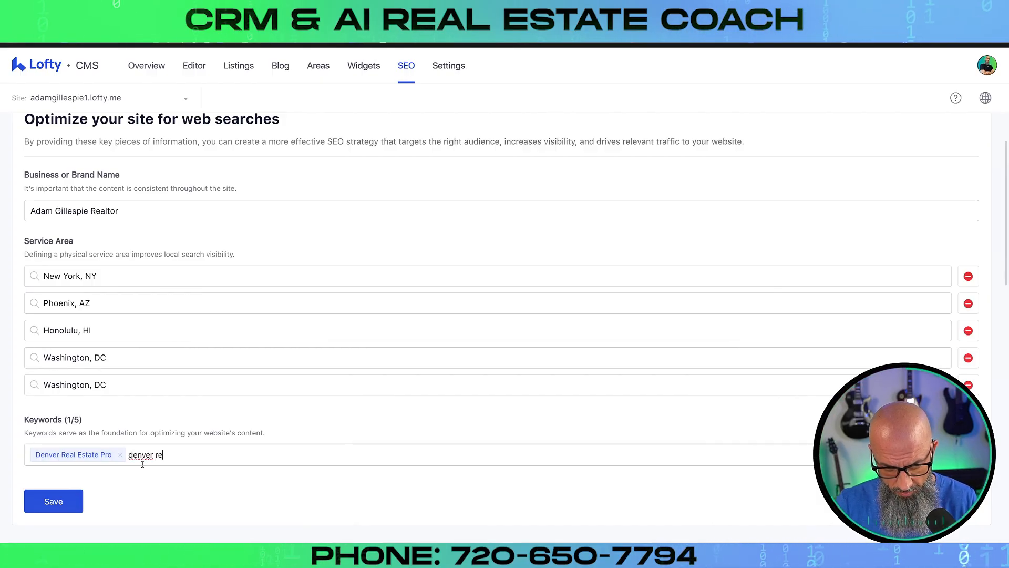
Add SEO keywords 'denver realtor' and 'denver real estate agent', then save the settings
text(altor)
key(Return)
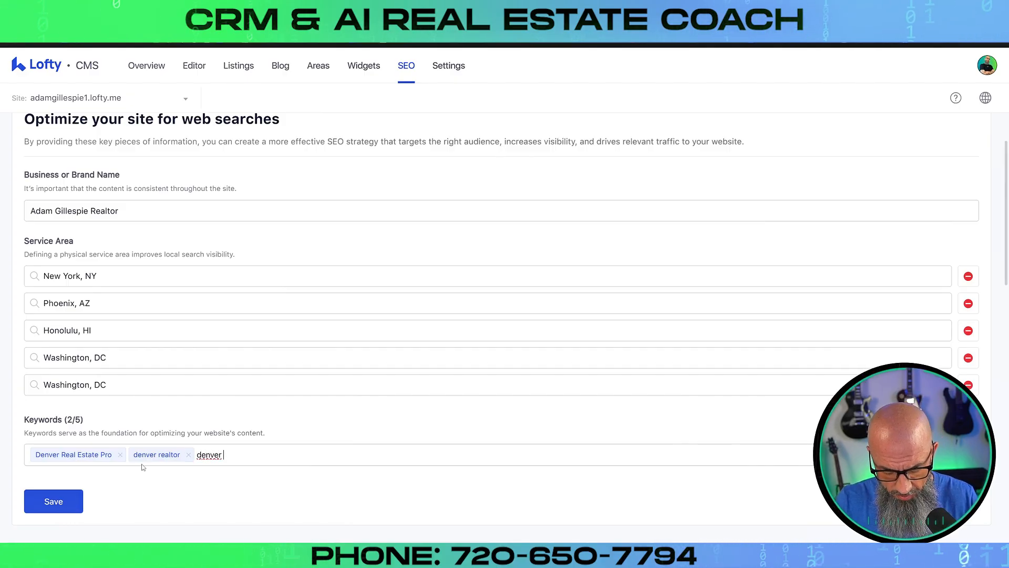
text(real estate age)
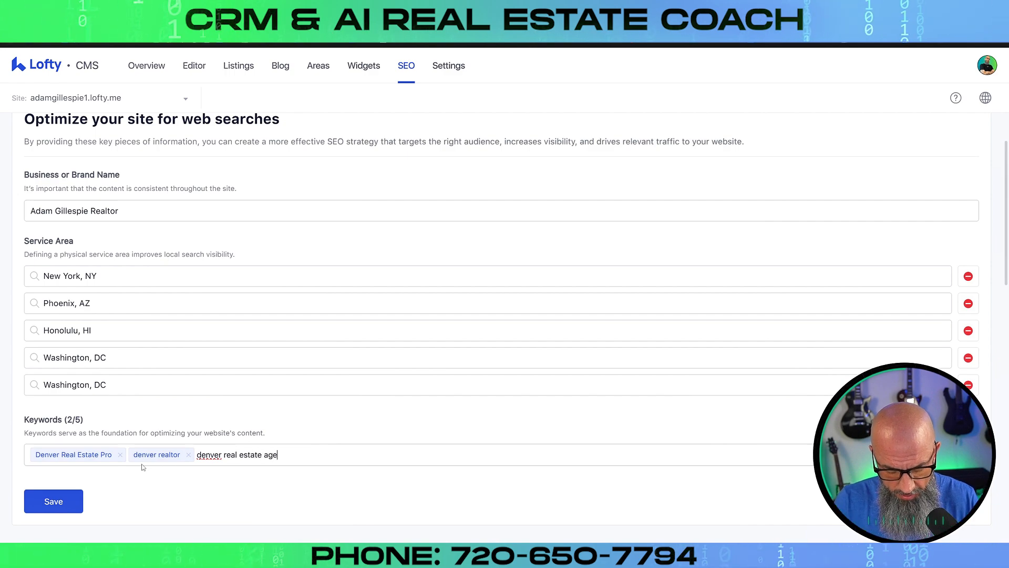
text(nt)
key(Return)
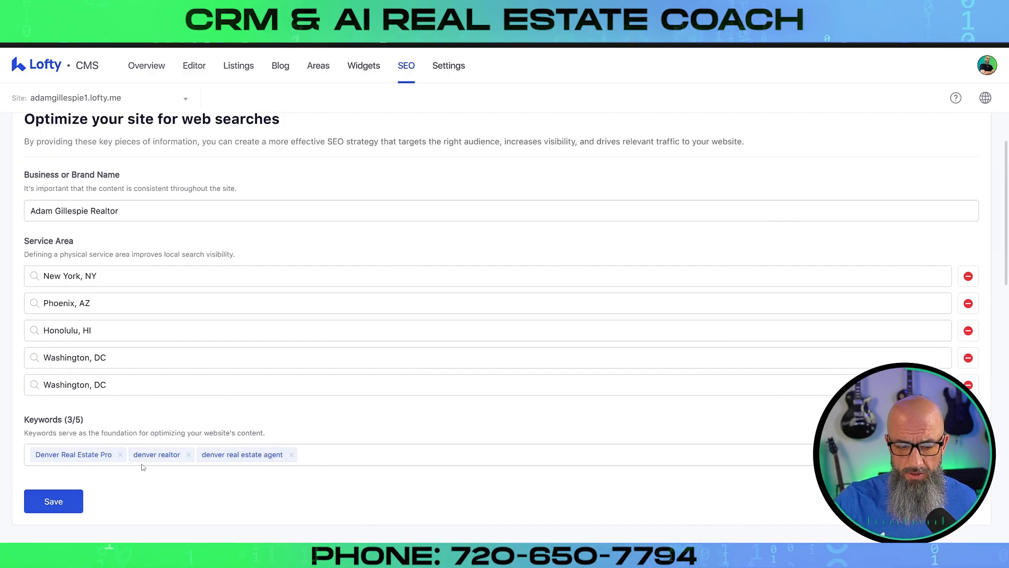
click(53, 501)
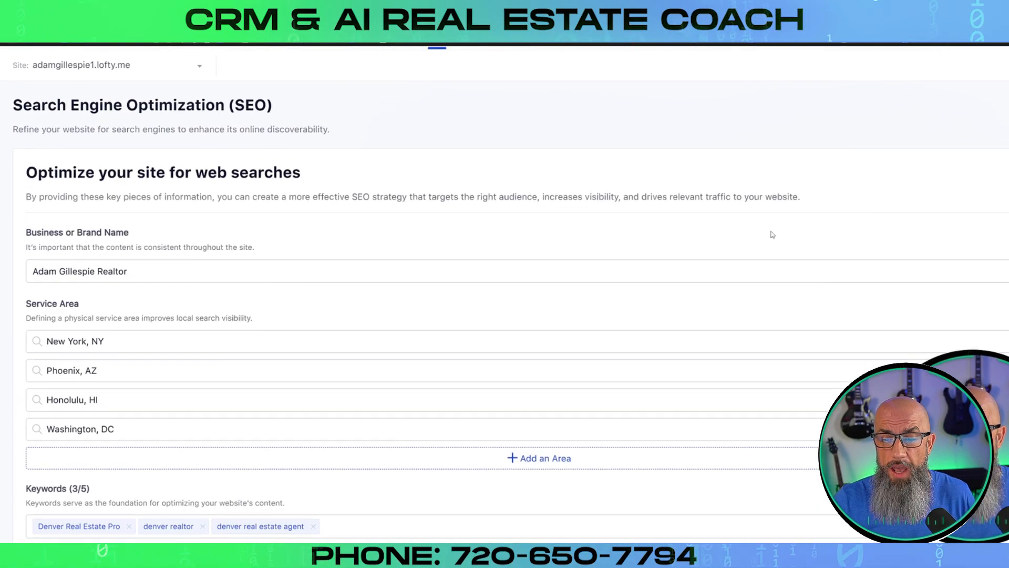
scroll(776, 188, down, 3)
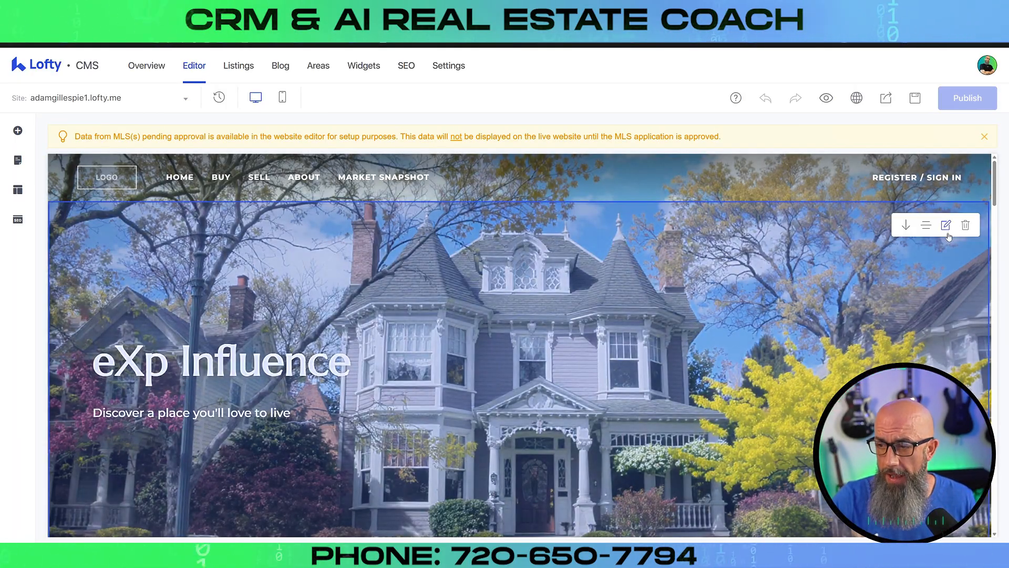
click(947, 226)
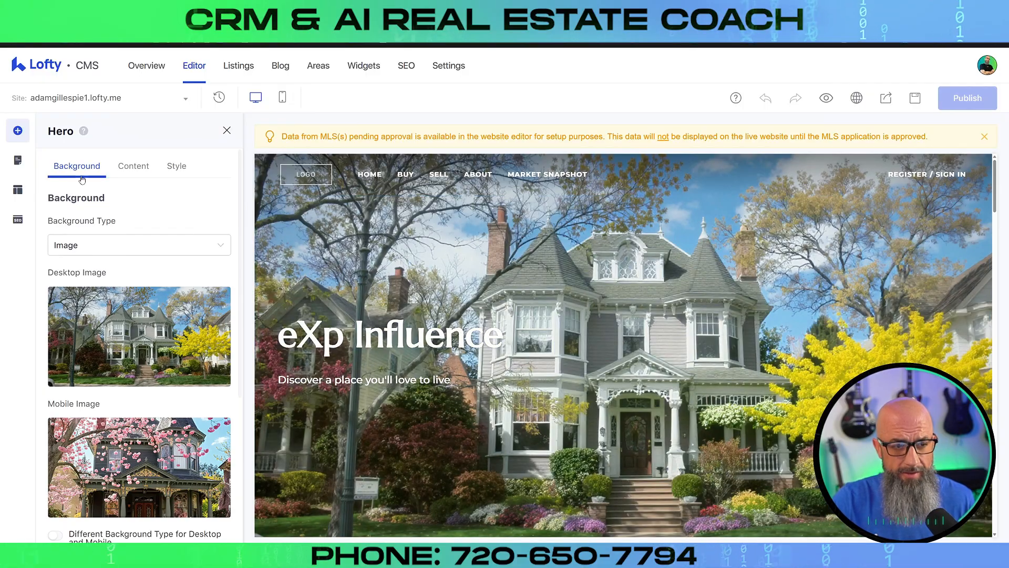
click(134, 167)
drag(166, 300, 39, 317)
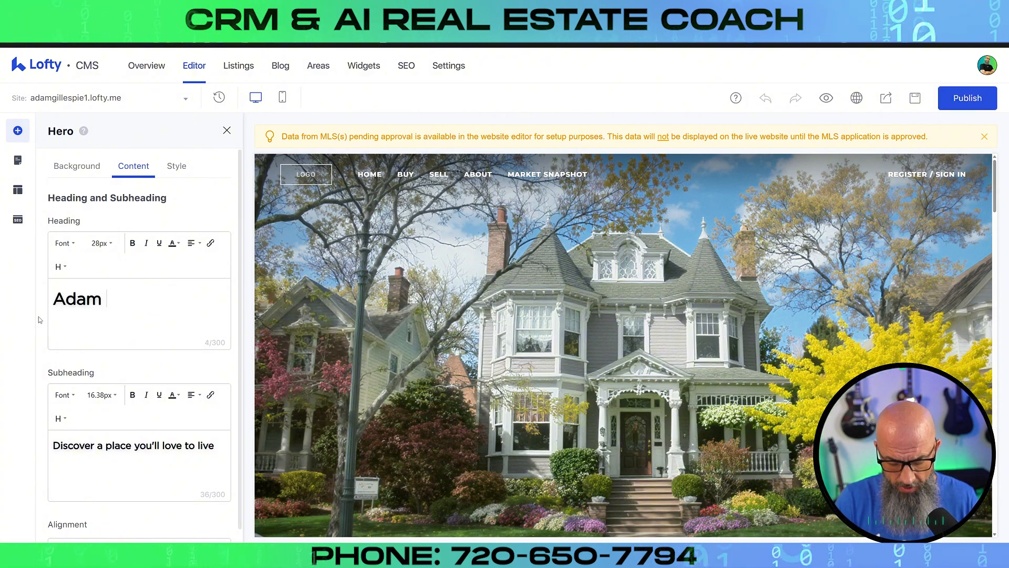
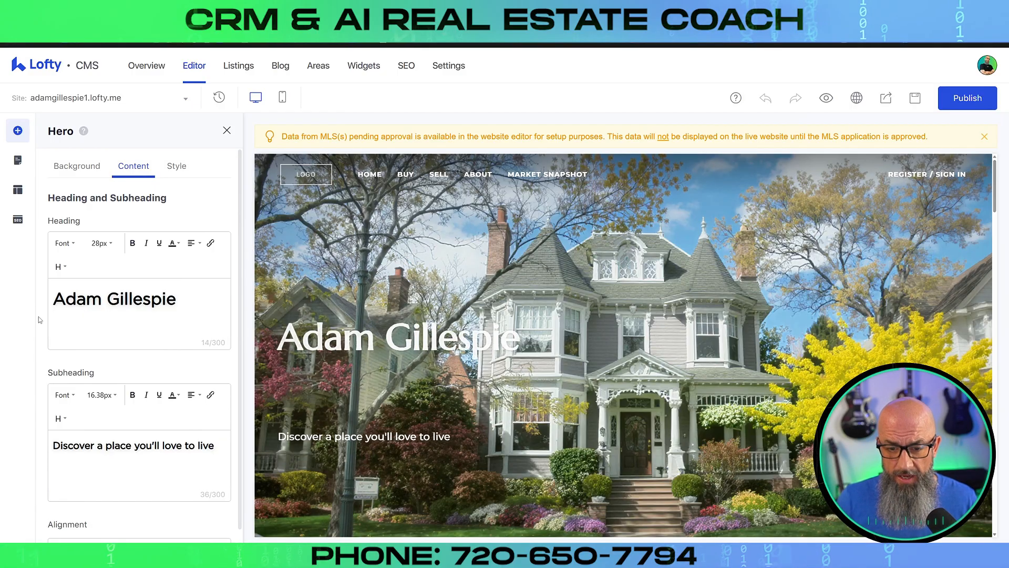
key(Return)
text(Den)
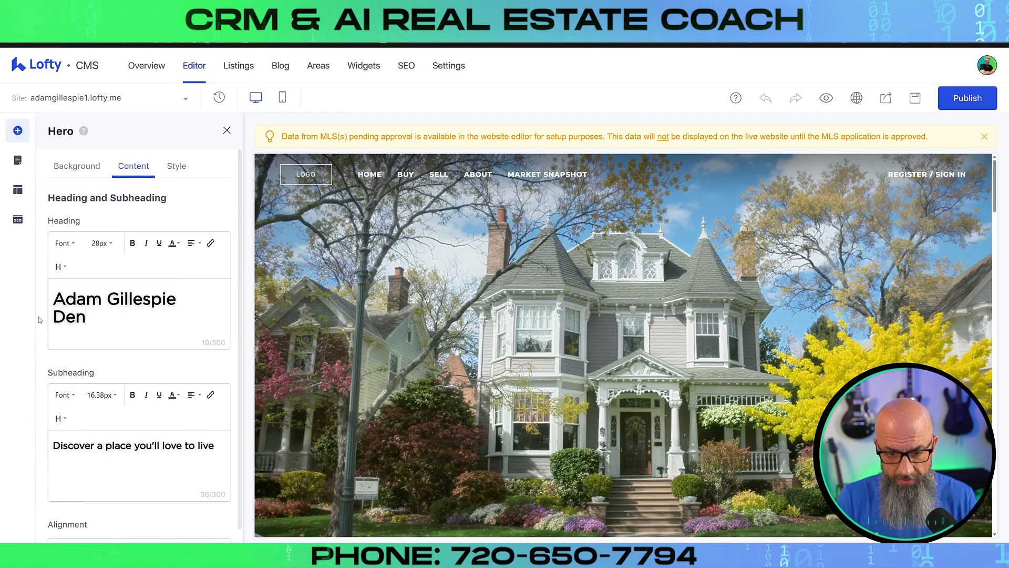
text(ver Reale)
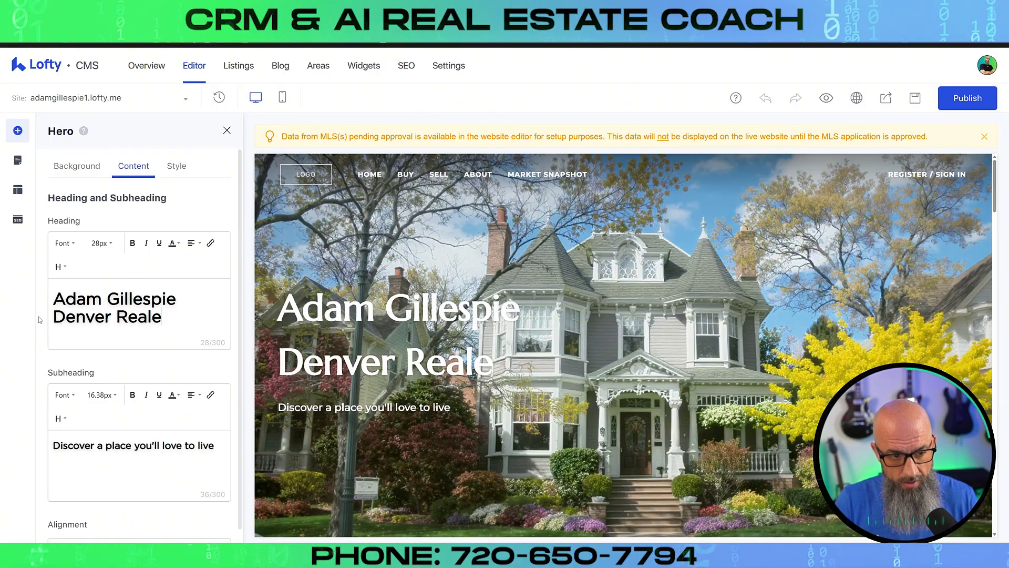
key(BackSpace)
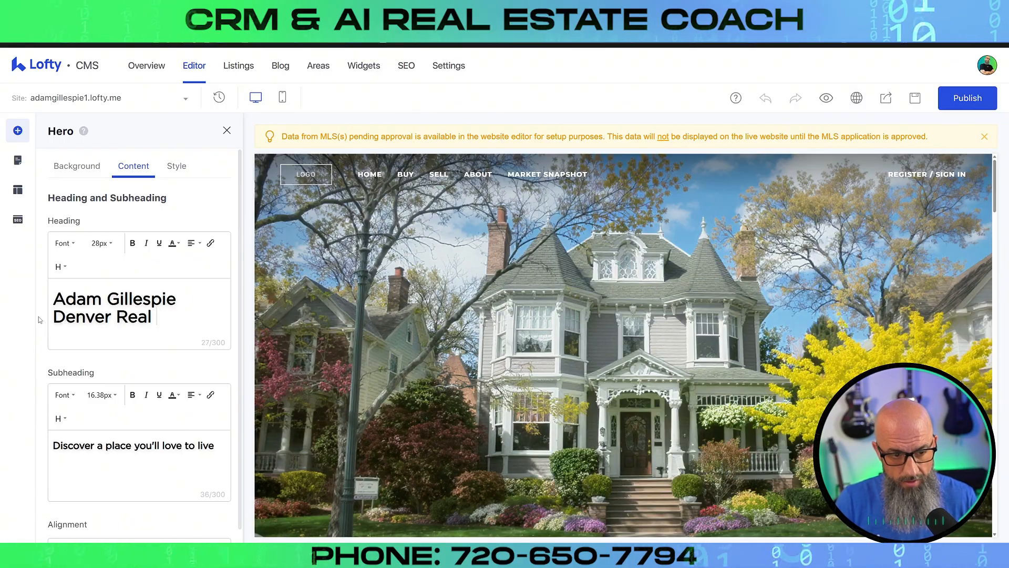
text(Estate Pro)
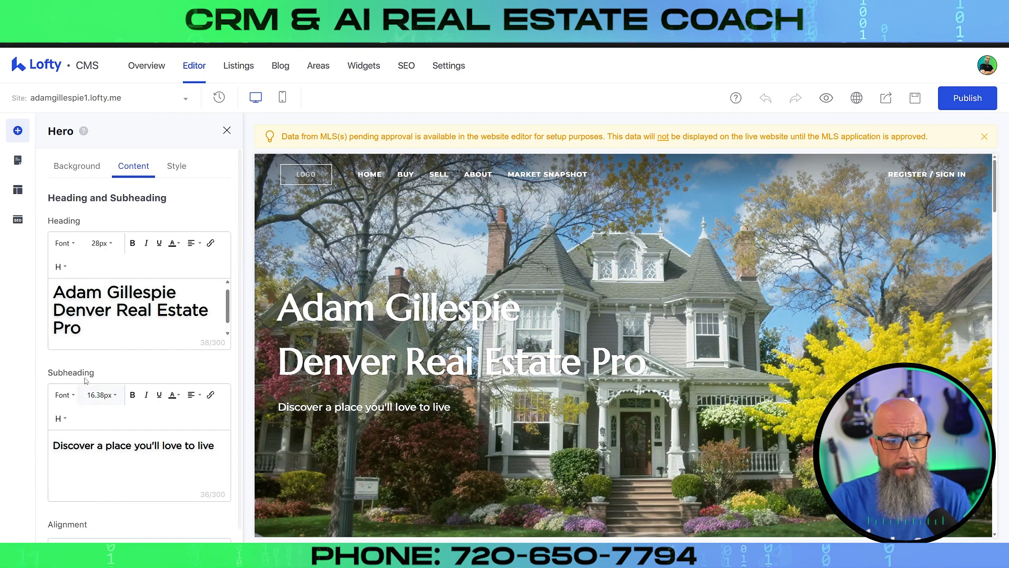
scroll(141, 360, down, 1)
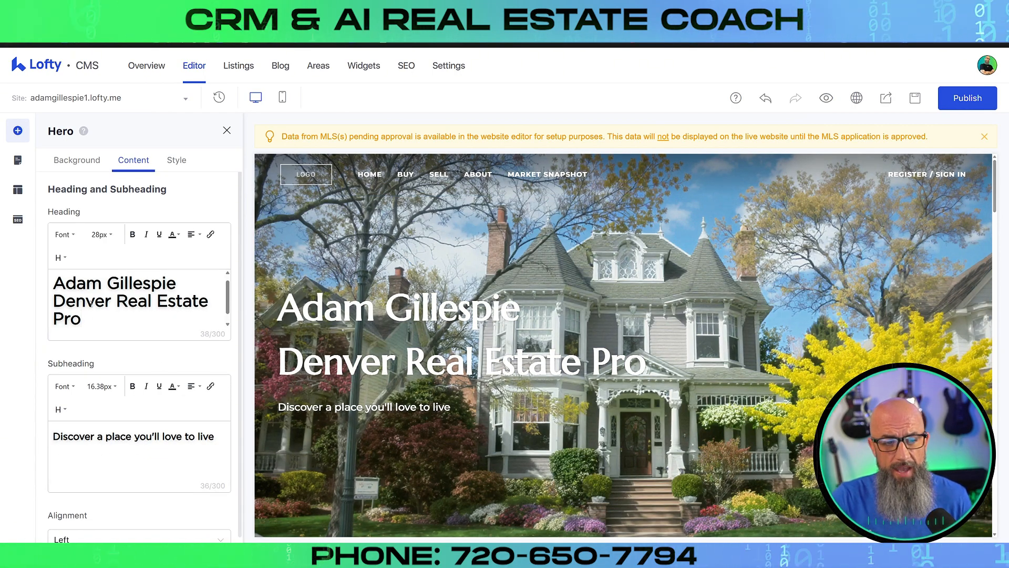
drag(85, 316, 53, 282)
click(193, 234)
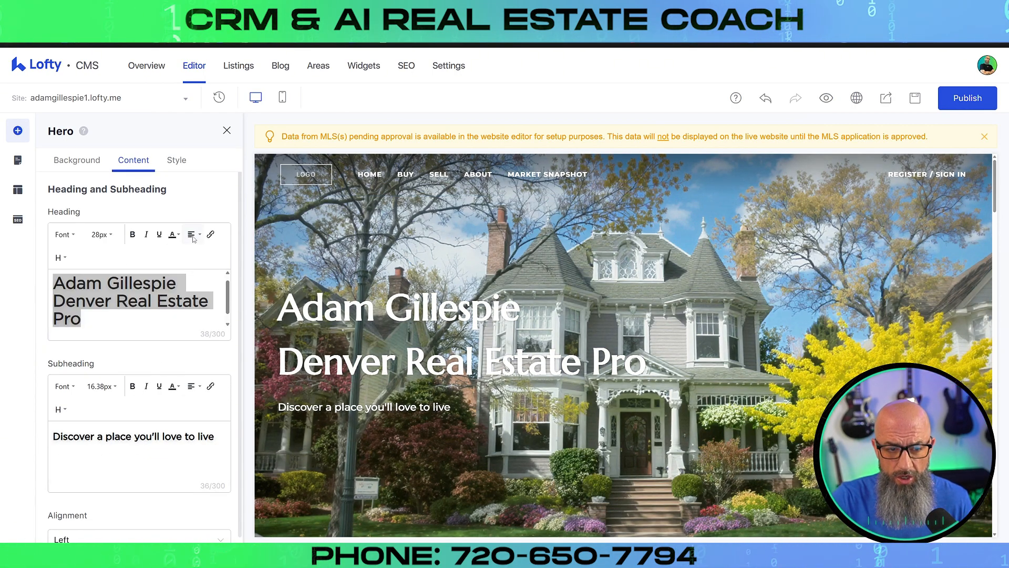
click(193, 276)
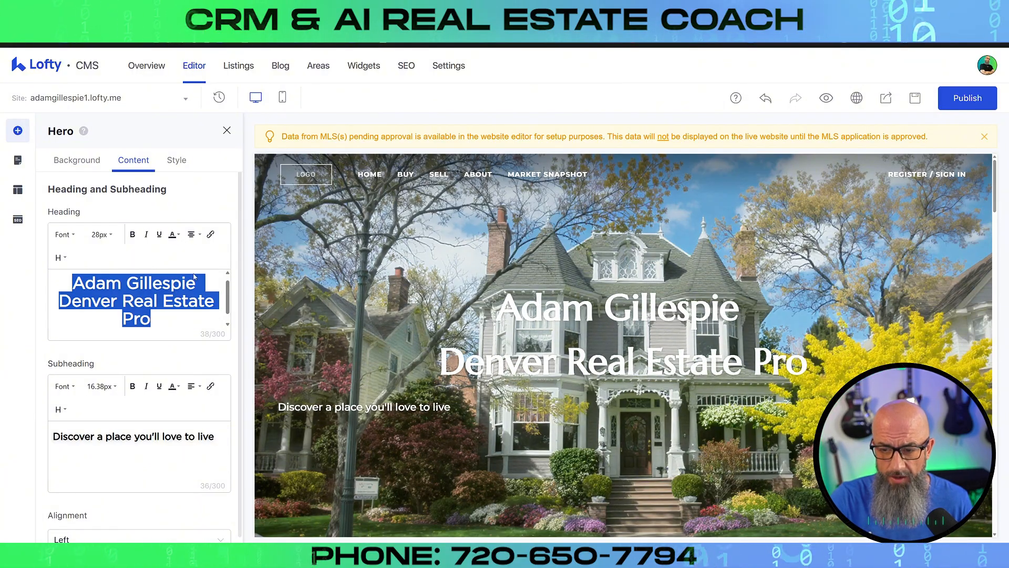
click(192, 238)
click(193, 292)
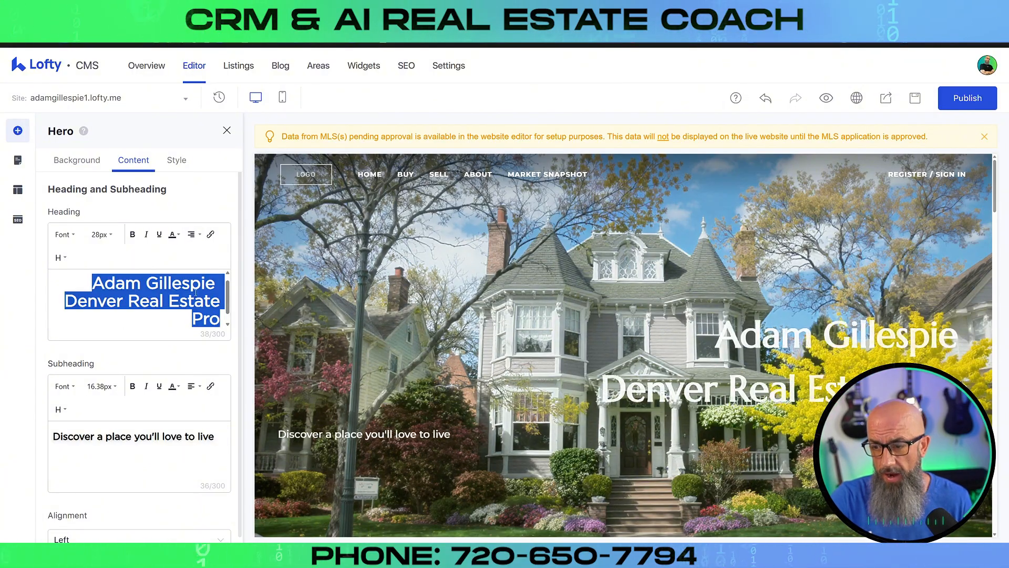
click(191, 234)
click(195, 258)
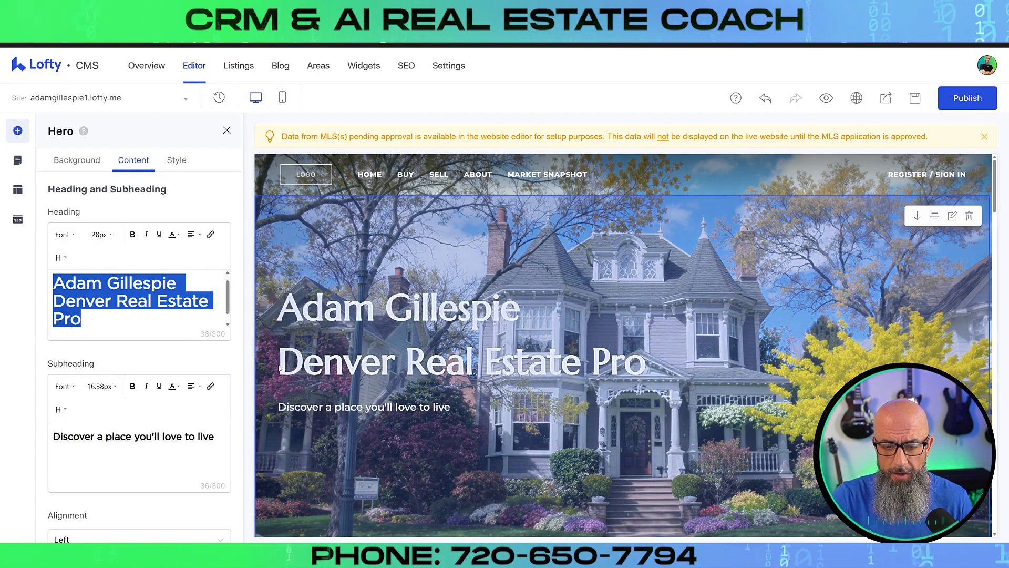
click(192, 234)
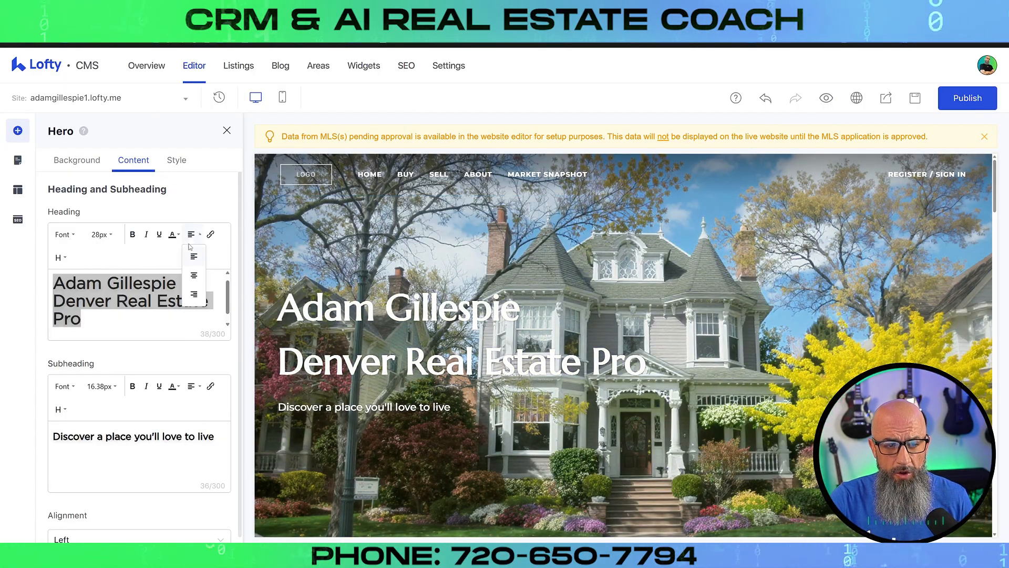
click(192, 276)
click(191, 235)
click(192, 258)
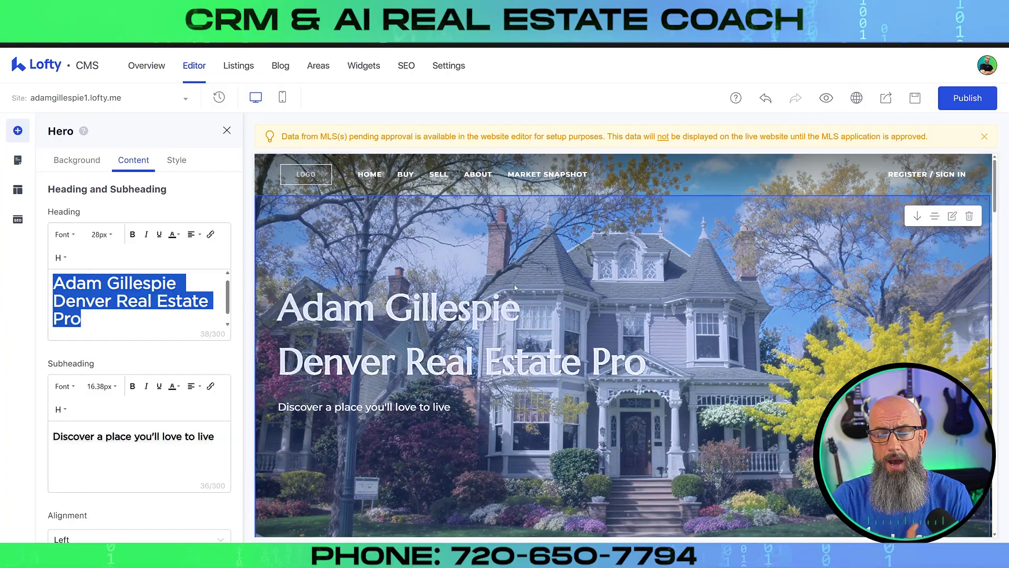
click(75, 235)
scroll(103, 354, down, 10)
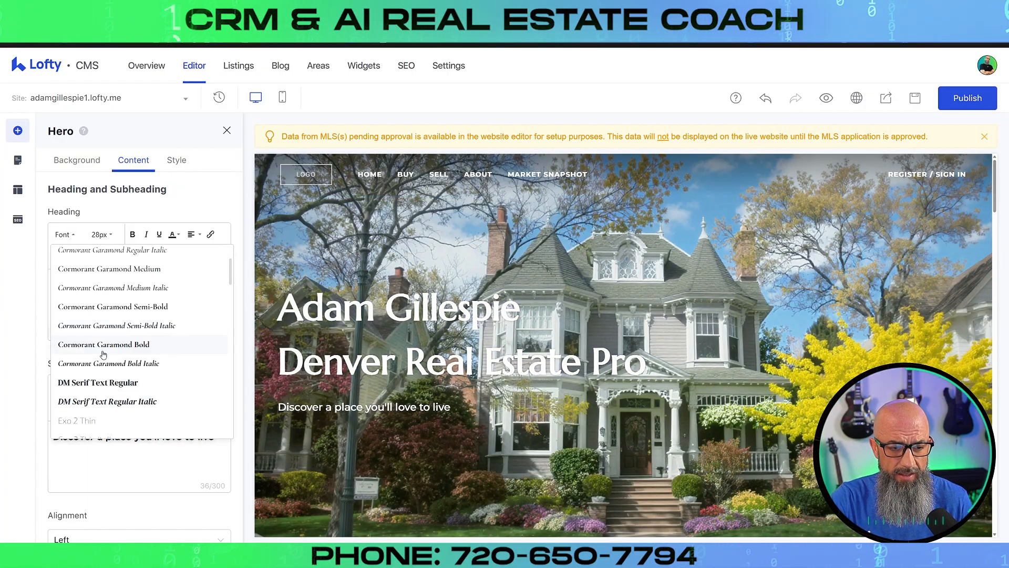
click(95, 384)
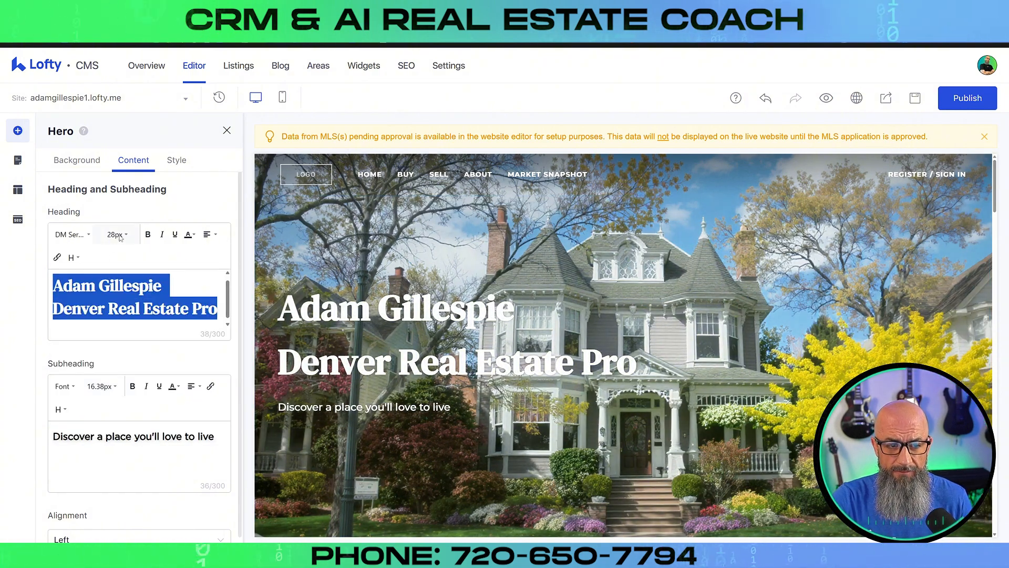
click(120, 237)
scroll(114, 357, down, 2)
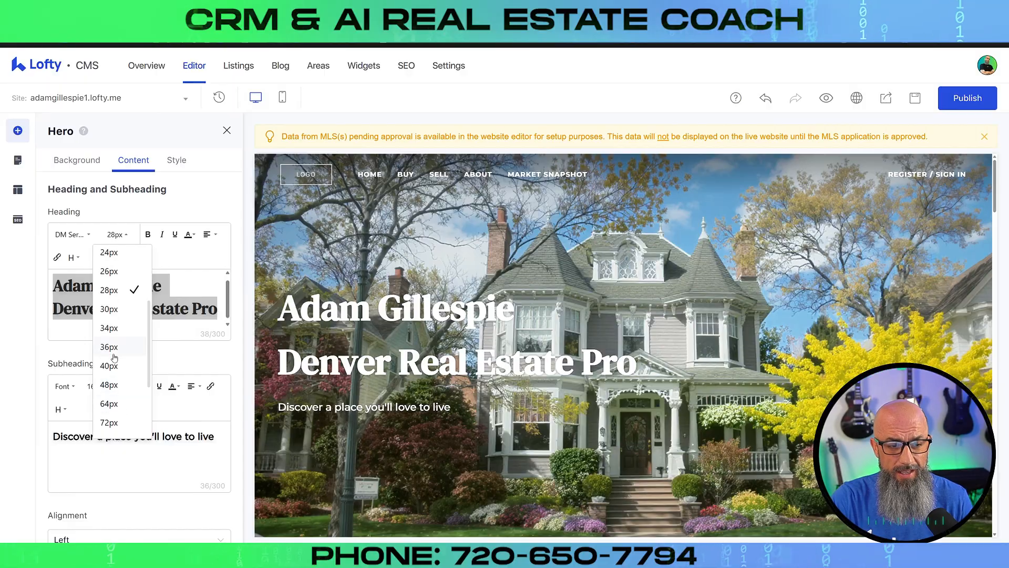
click(114, 350)
click(73, 258)
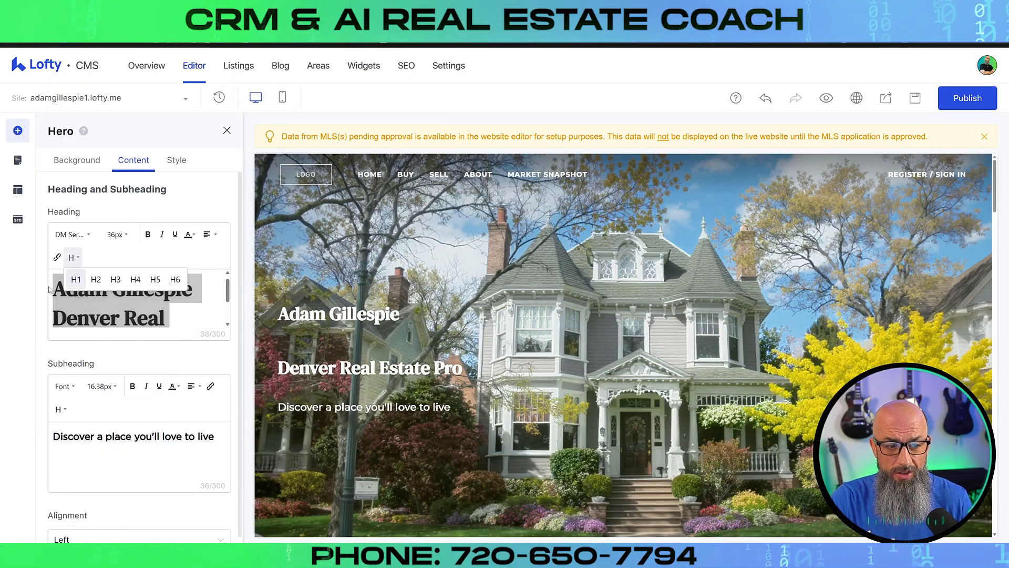
click(140, 358)
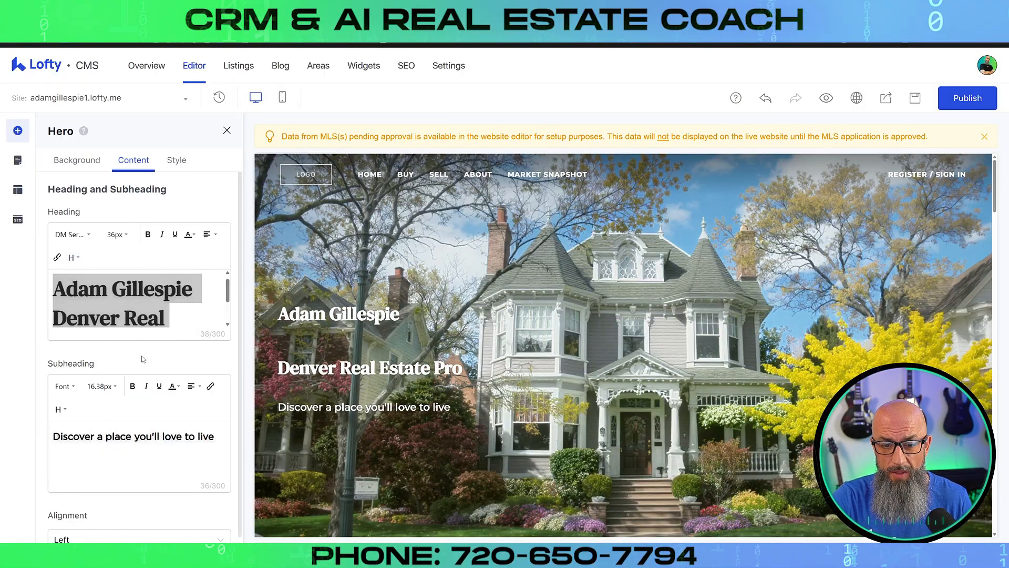
click(109, 238)
scroll(113, 341, down, 5)
click(112, 377)
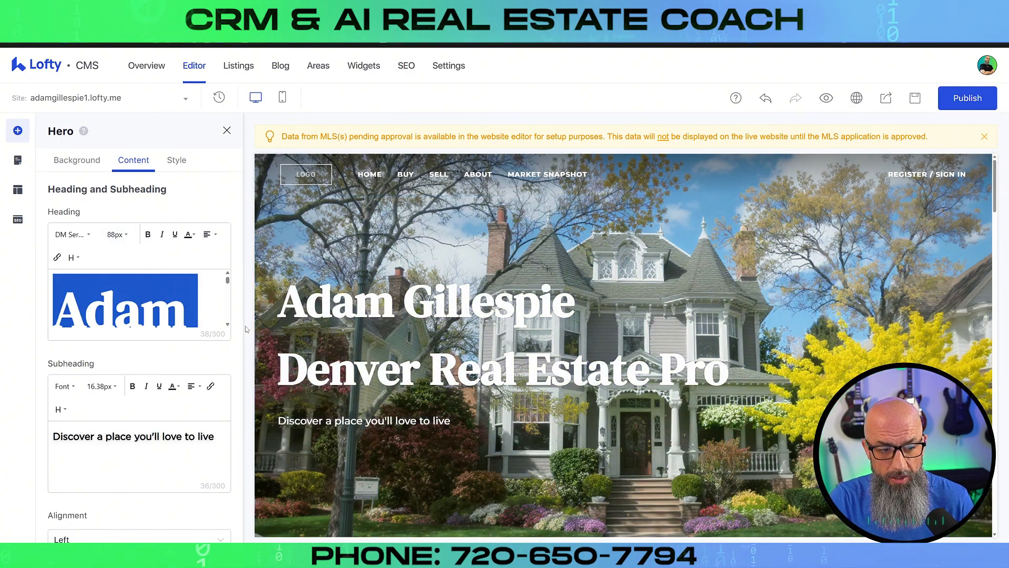
click(186, 364)
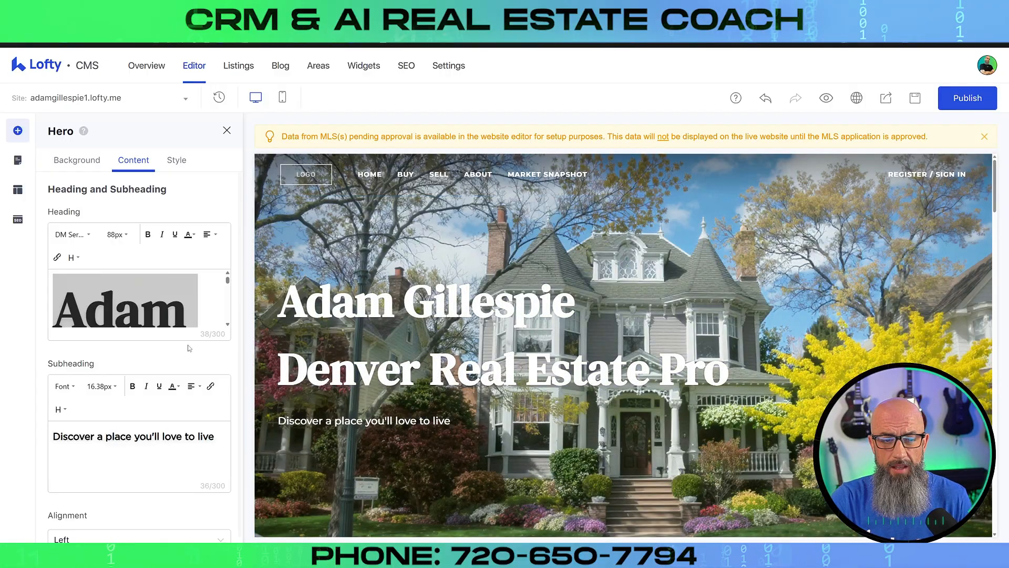
click(190, 235)
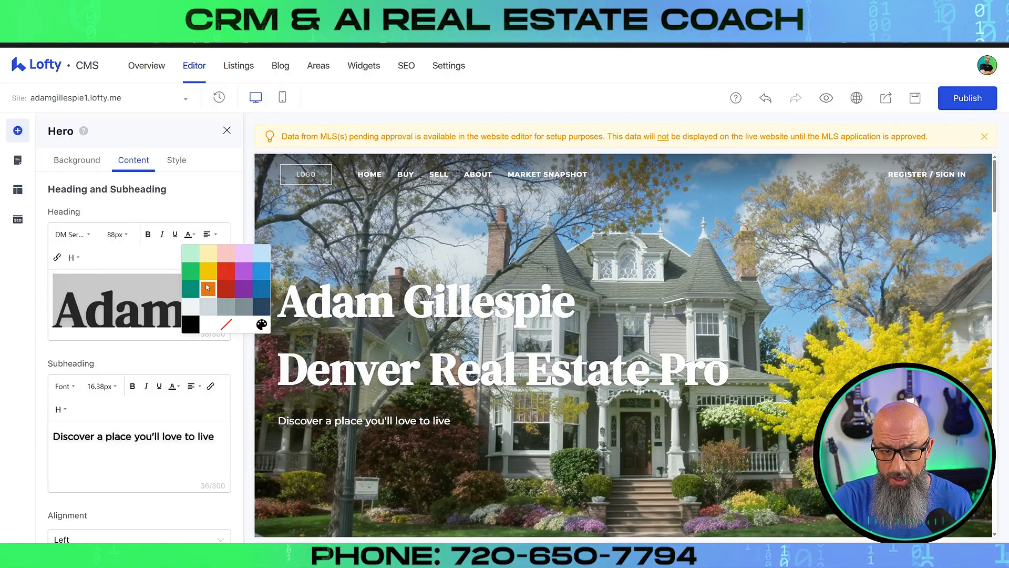
click(207, 287)
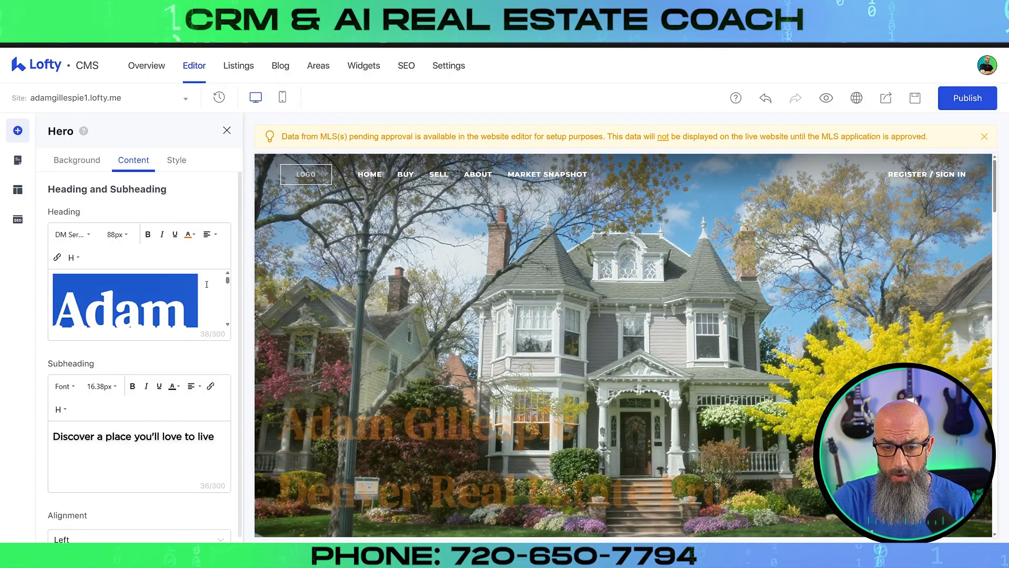
click(190, 235)
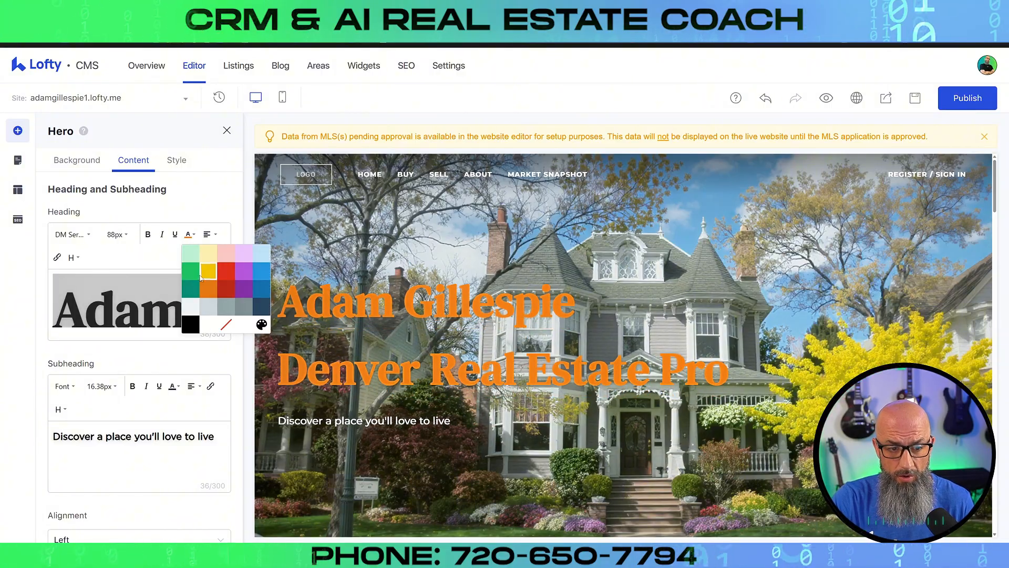
click(193, 275)
click(190, 235)
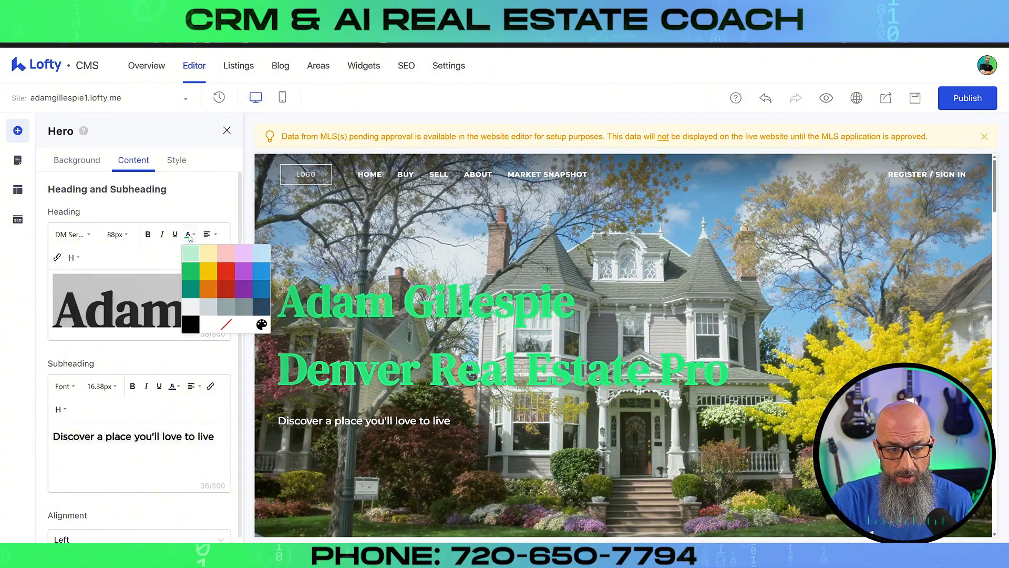
click(191, 307)
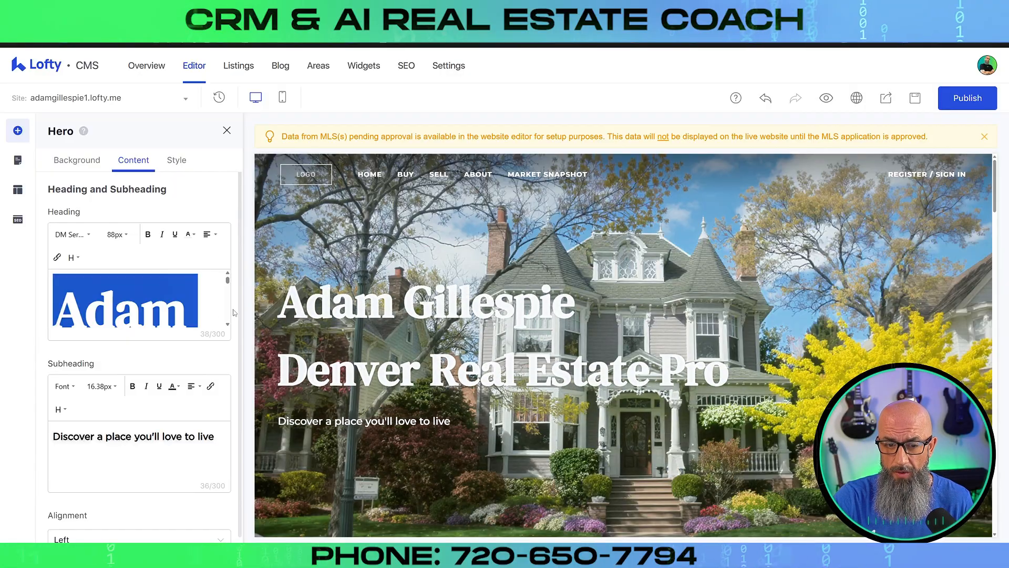
Set the hero subheading's heading level to H2
scroll(121, 426, down, 1)
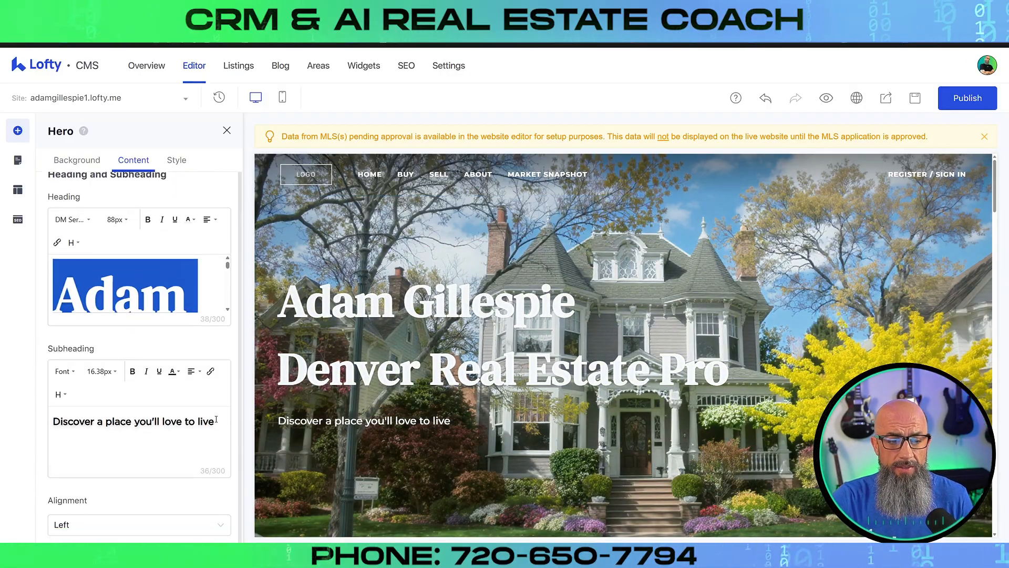
click(92, 412)
click(60, 394)
click(84, 417)
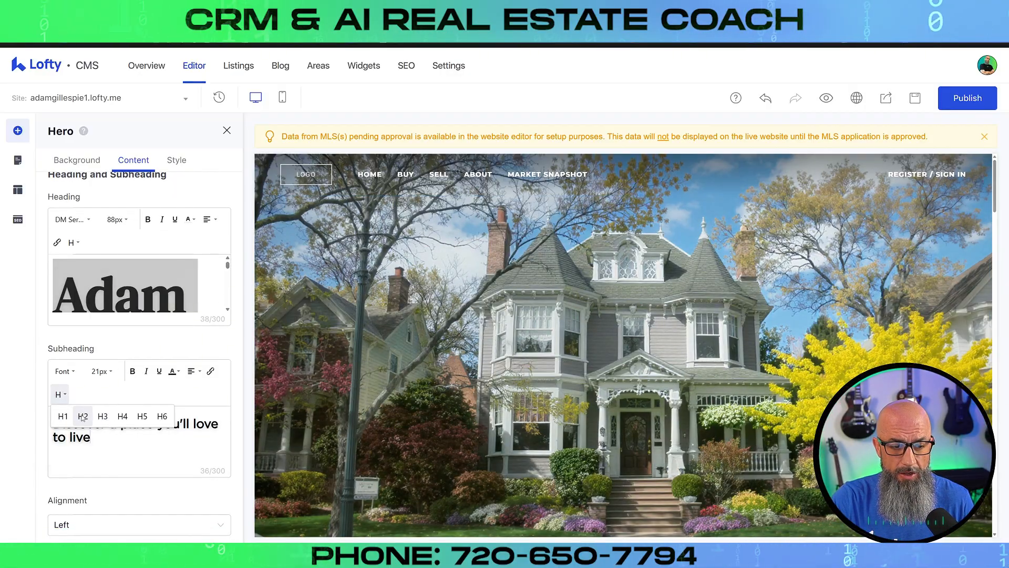
Replace the subheading text with 'Your Denver Real Estate Agent'
click(140, 445)
triple_click(111, 436)
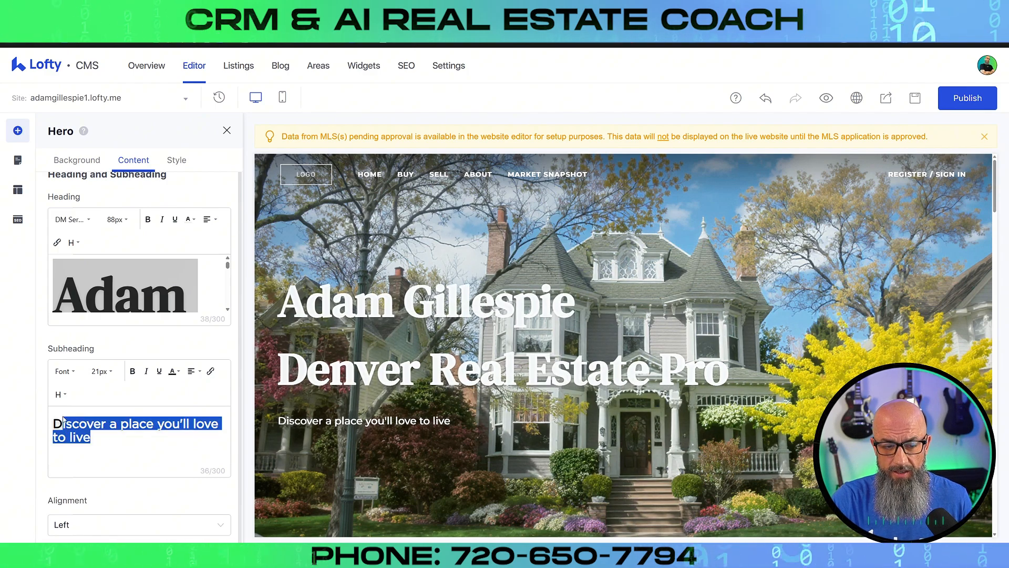
click(140, 457)
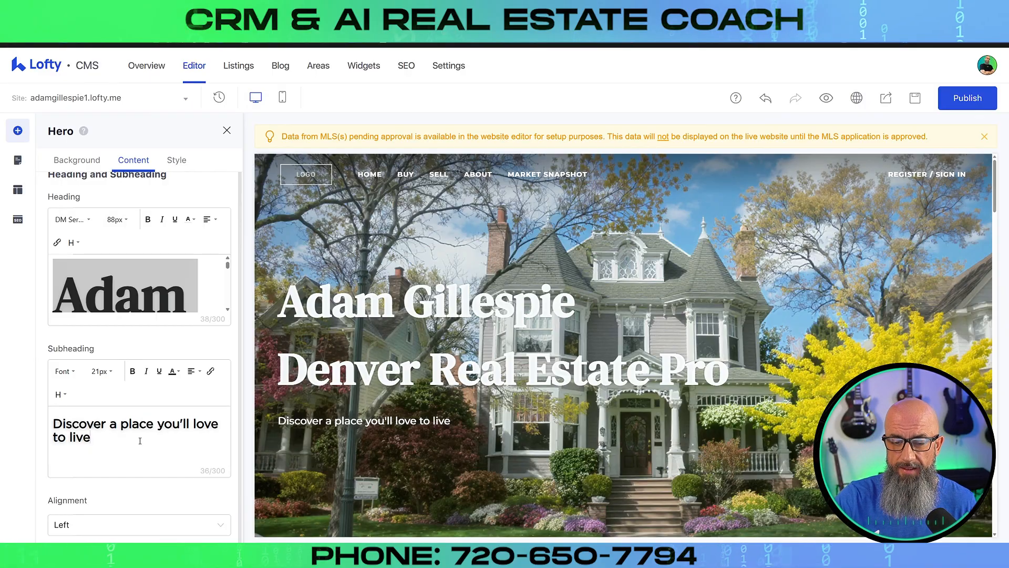
drag(92, 441, 49, 418)
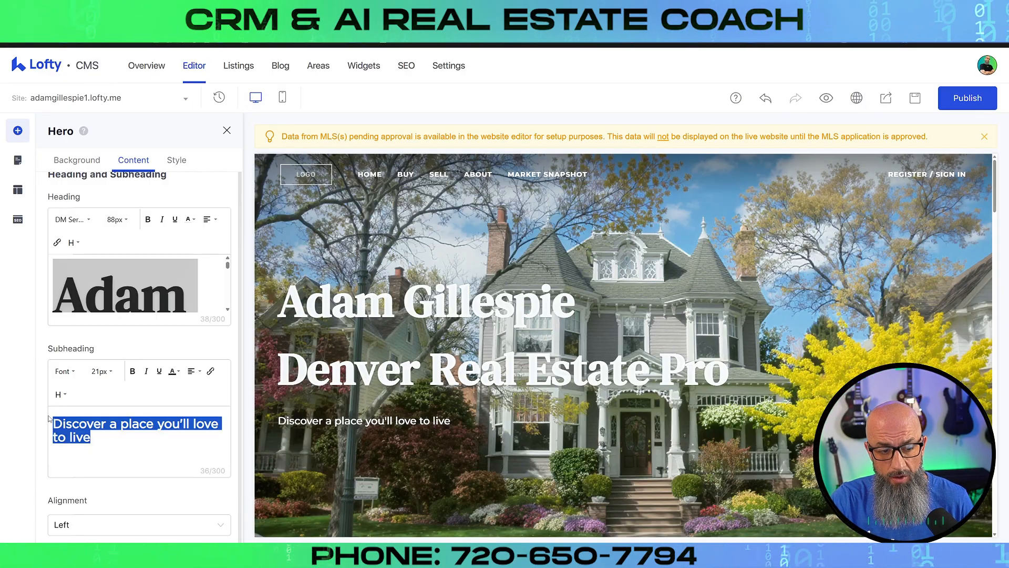
text(Your D)
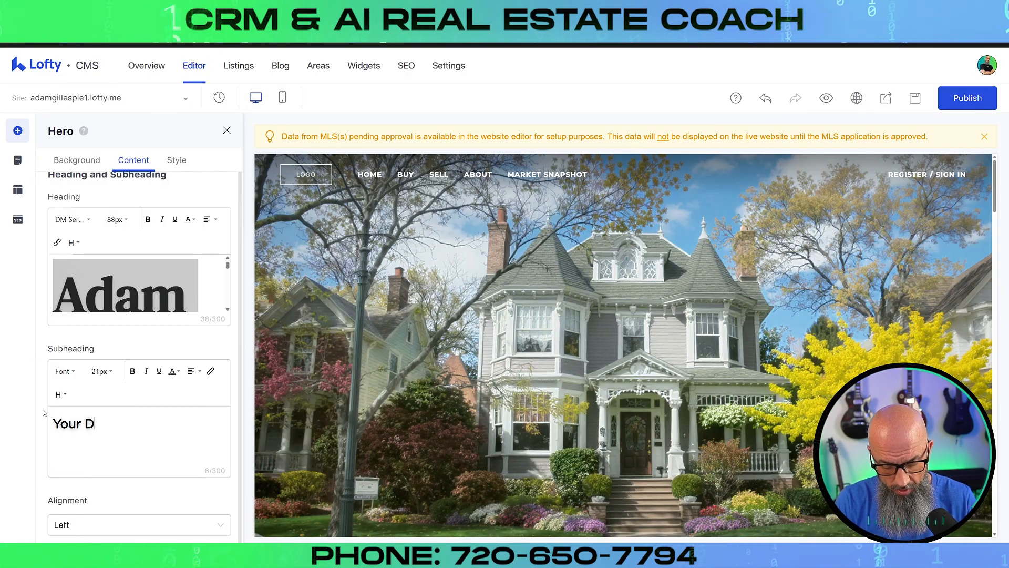
text(enver Real Es)
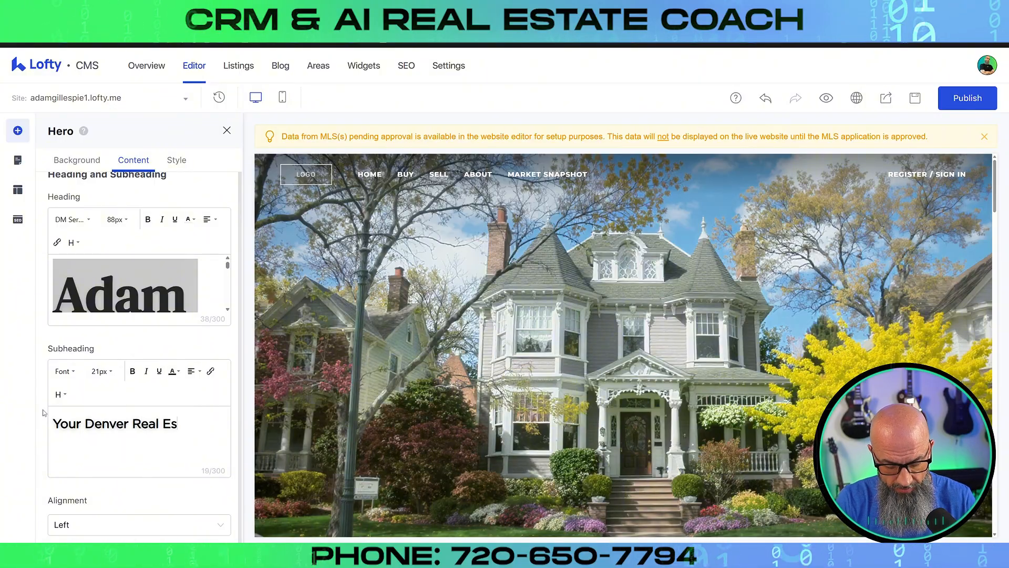
text(tate Agent)
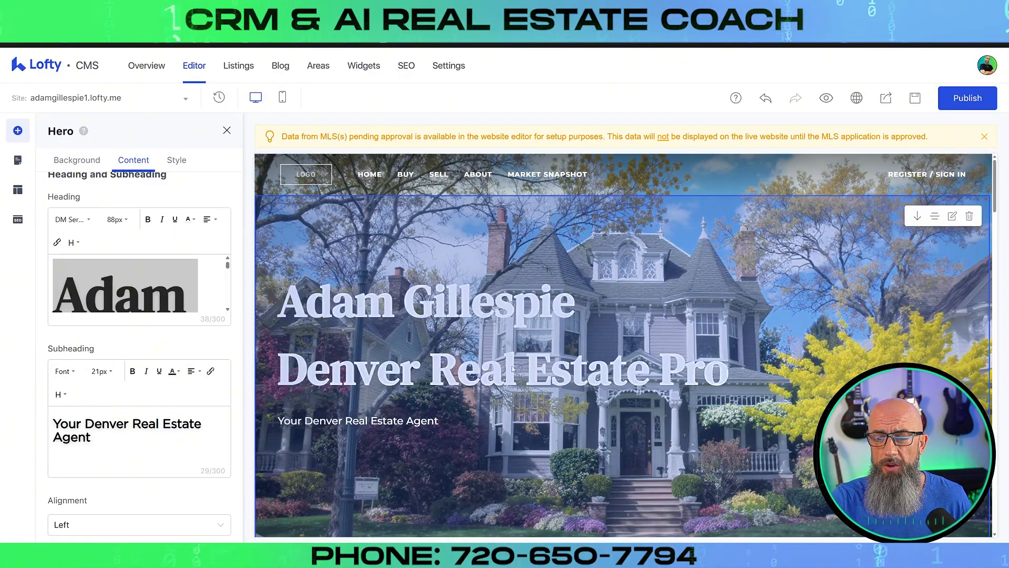
scroll(572, 329, down, 3)
scroll(577, 310, up, 3)
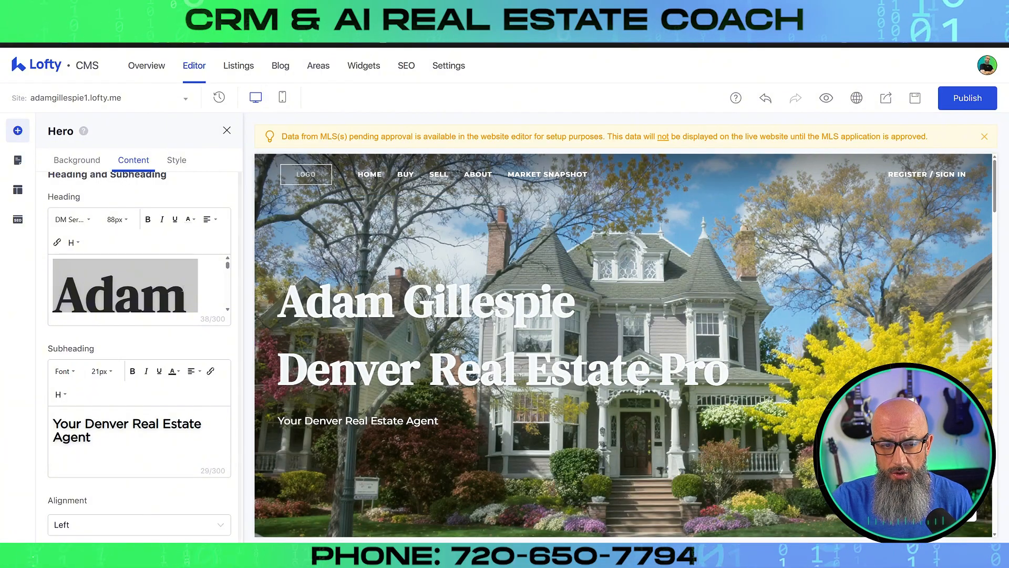
drag(167, 294, 199, 334)
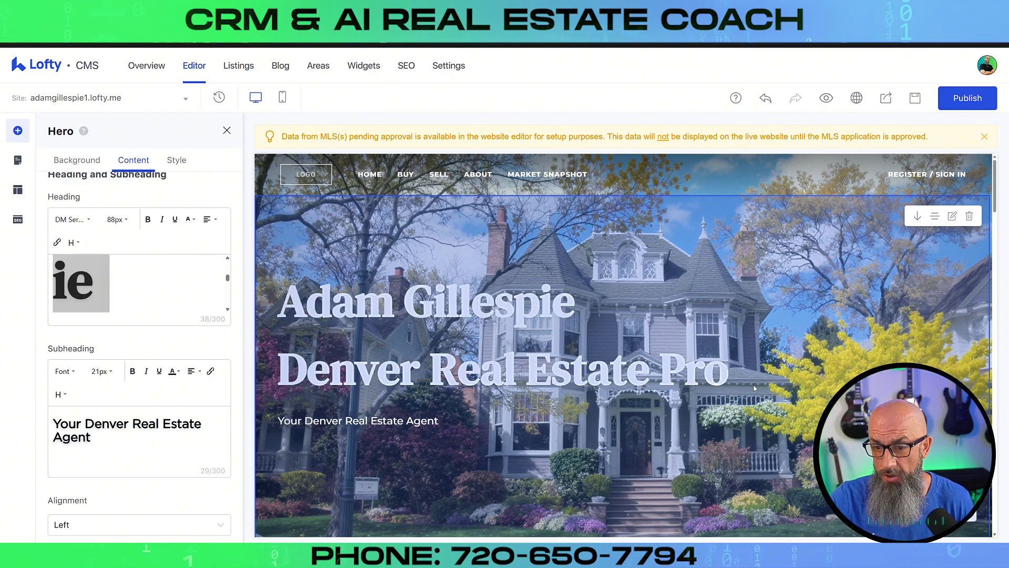
scroll(753, 389, down, 4)
scroll(754, 388, up, 3)
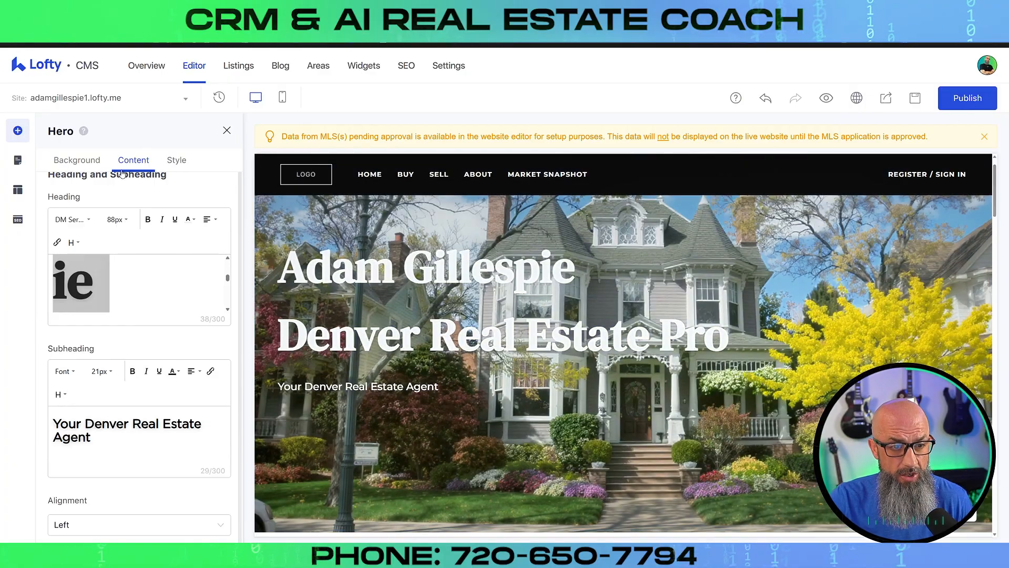
Adjust the hero's desktop spacing and apply the first centred layout with a property search bar
click(178, 161)
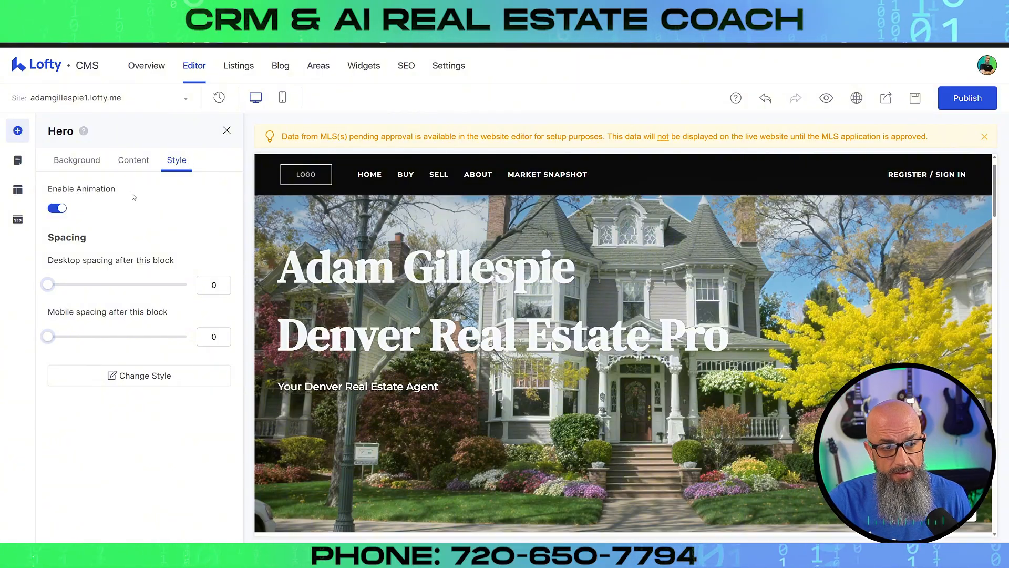
click(60, 209)
click(60, 209)
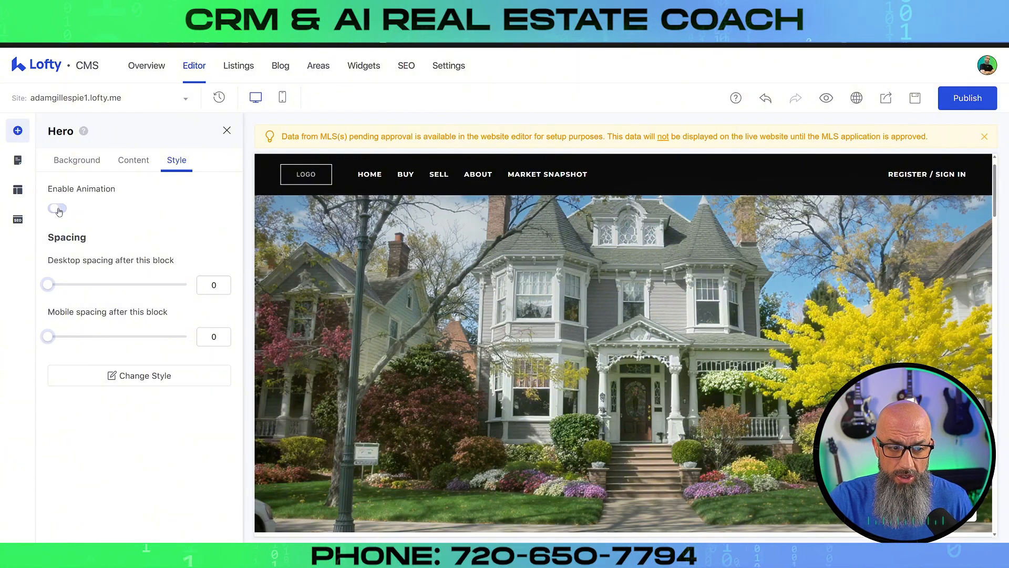
drag(49, 285, 18, 291)
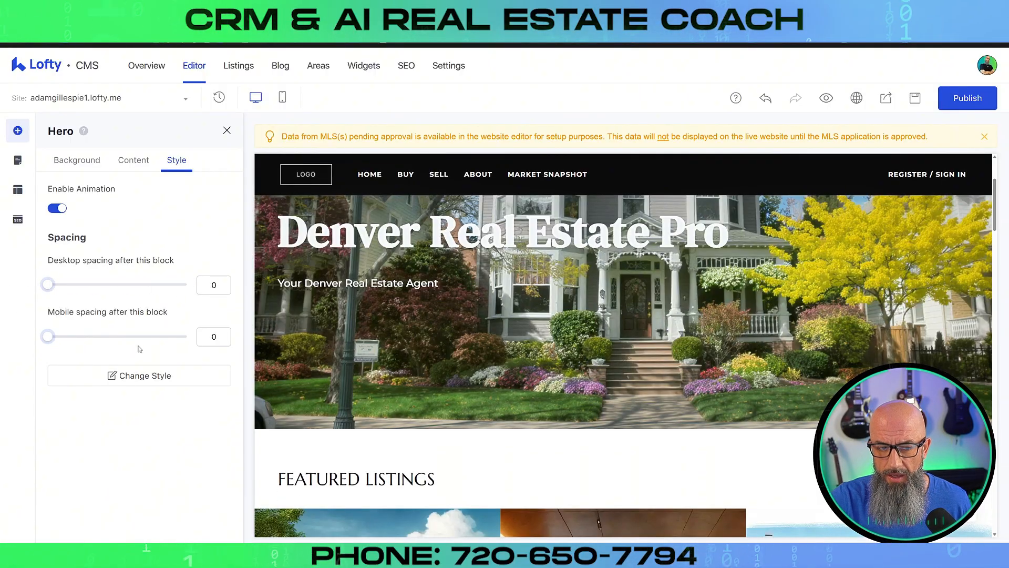
click(128, 377)
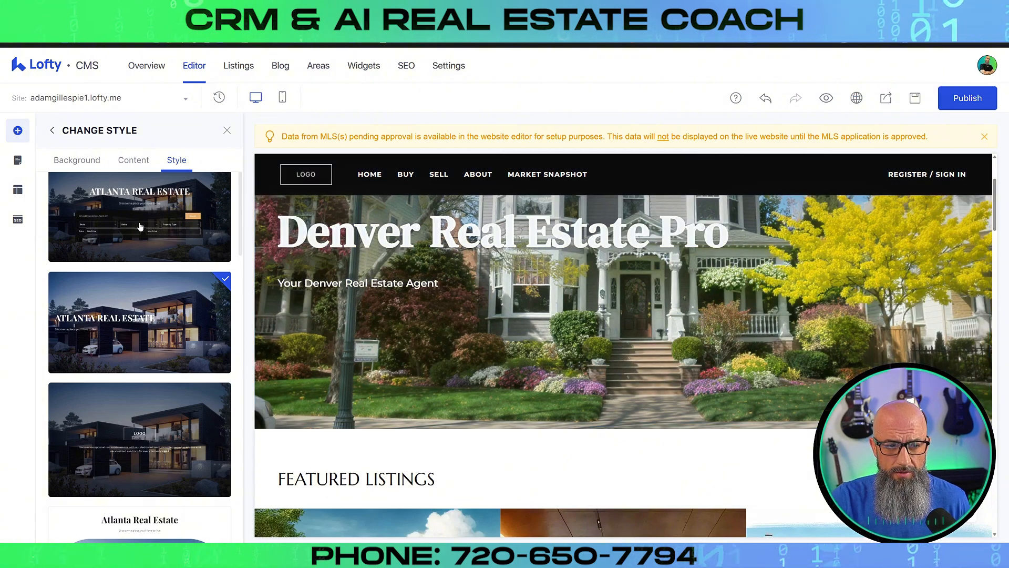
click(137, 225)
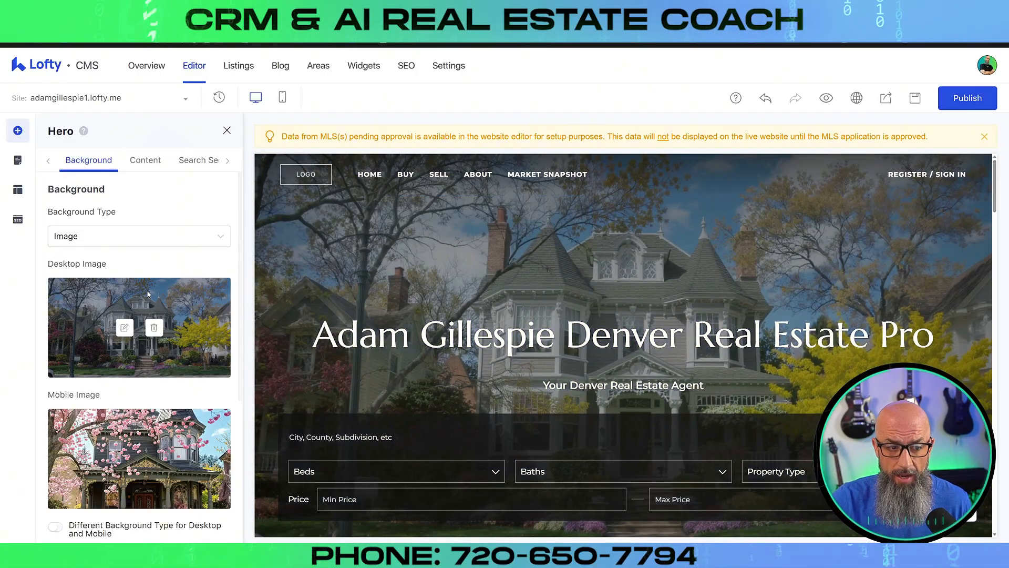
Lower the hero background overlay to rgba(25, 25, 25, 0.15) and view the Hero Block help article
scroll(151, 293, down, 5)
click(218, 384)
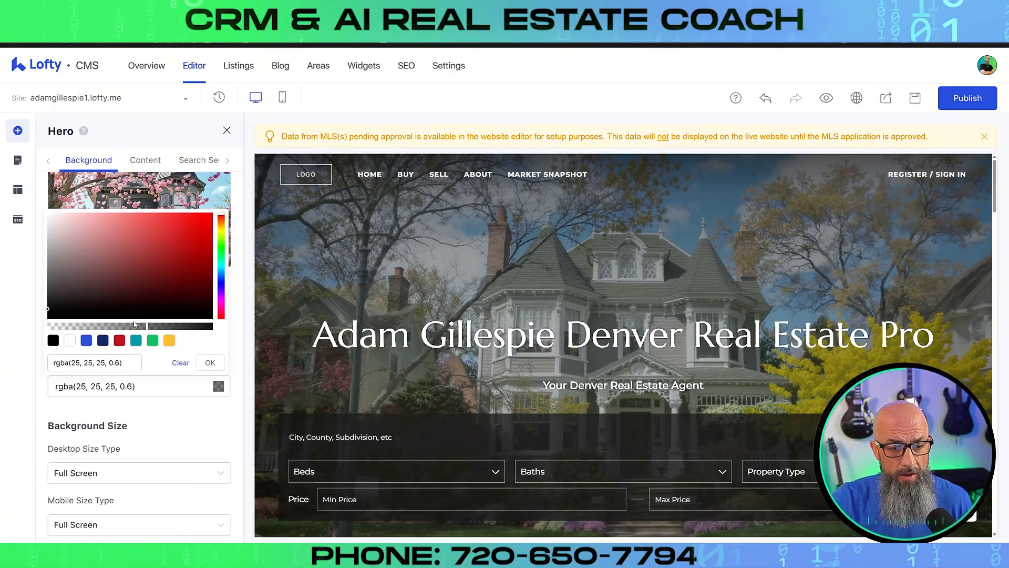
click(218, 388)
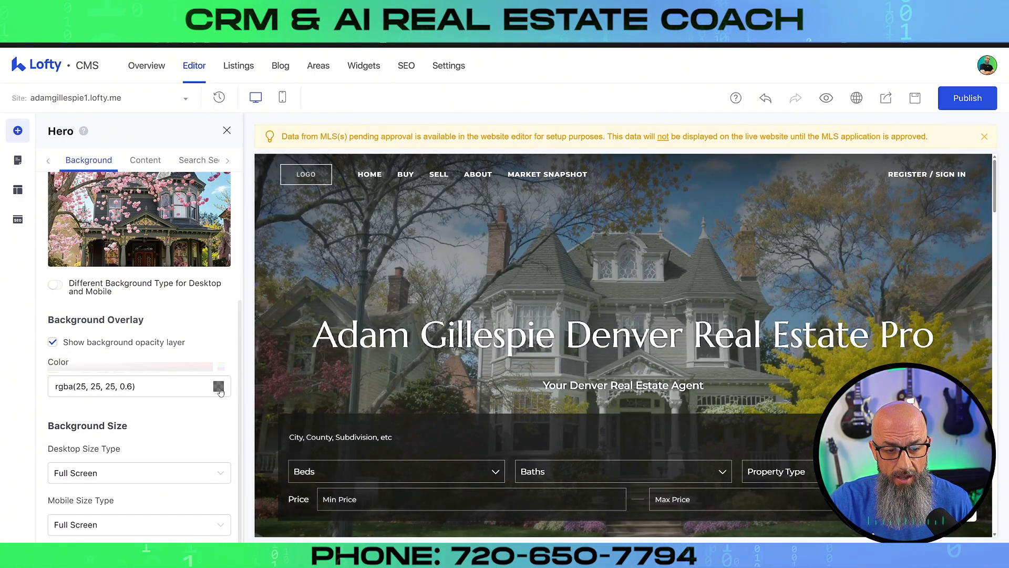
click(218, 388)
drag(147, 329, 74, 328)
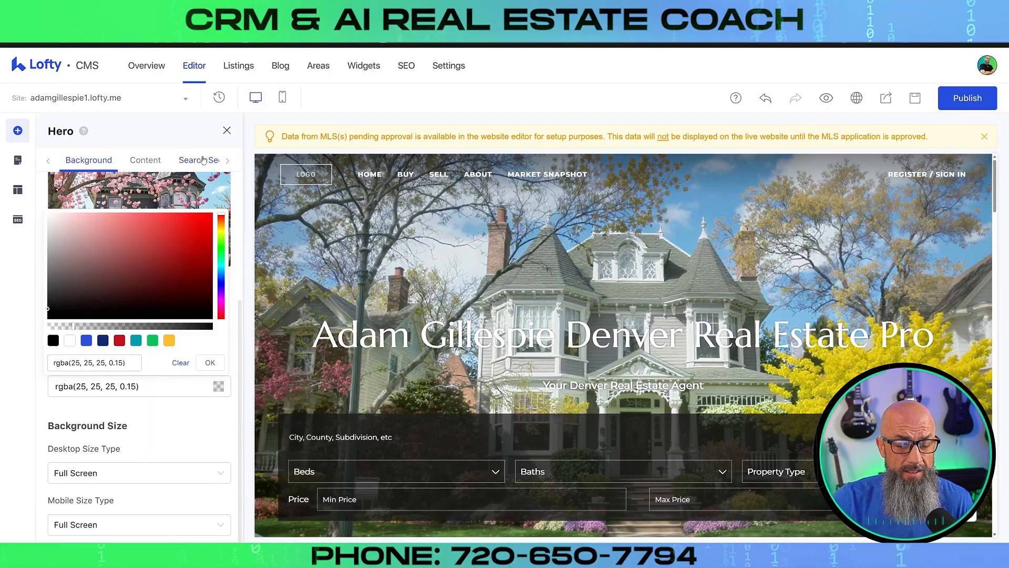
drag(72, 132, 48, 132)
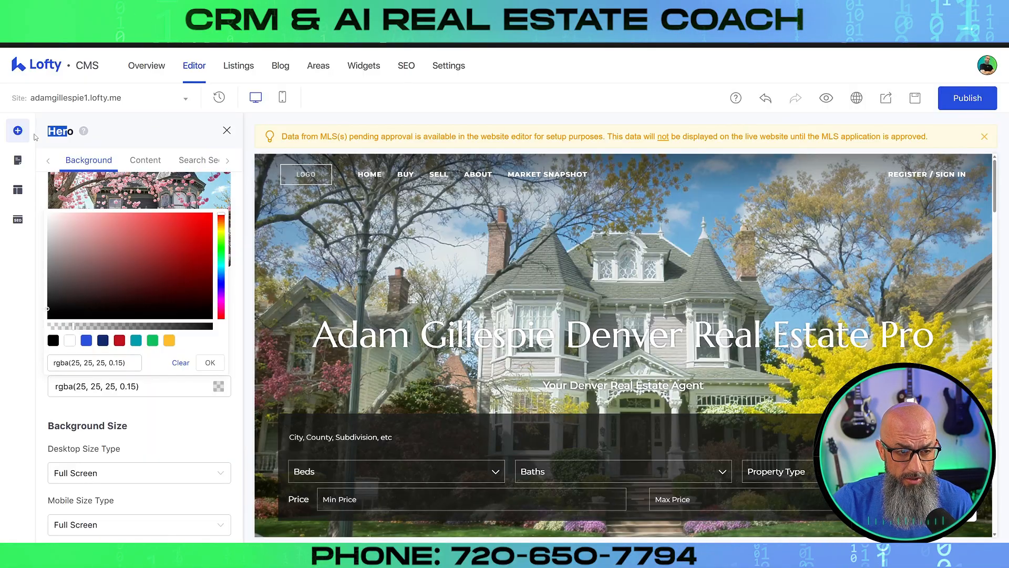
click(84, 132)
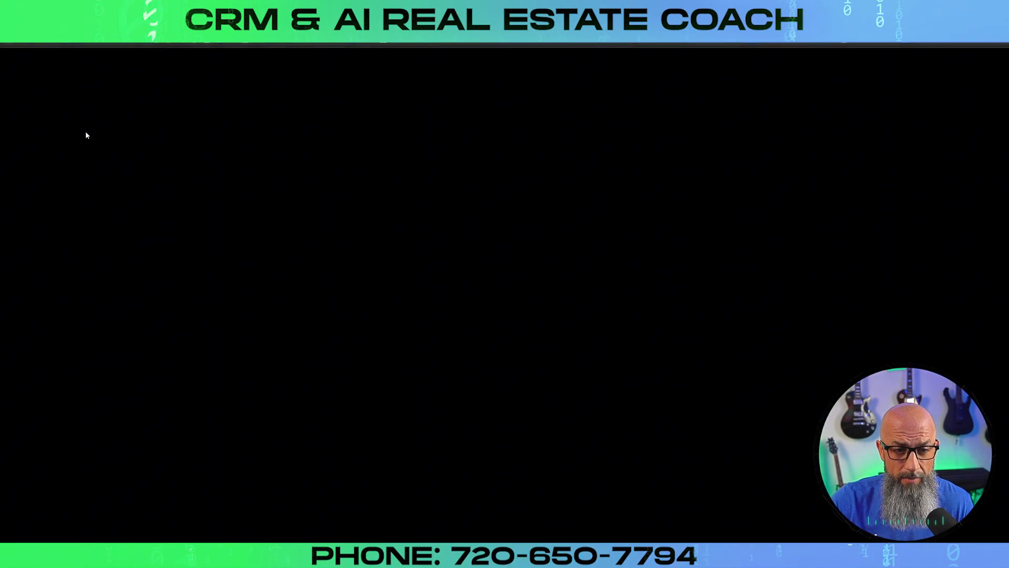